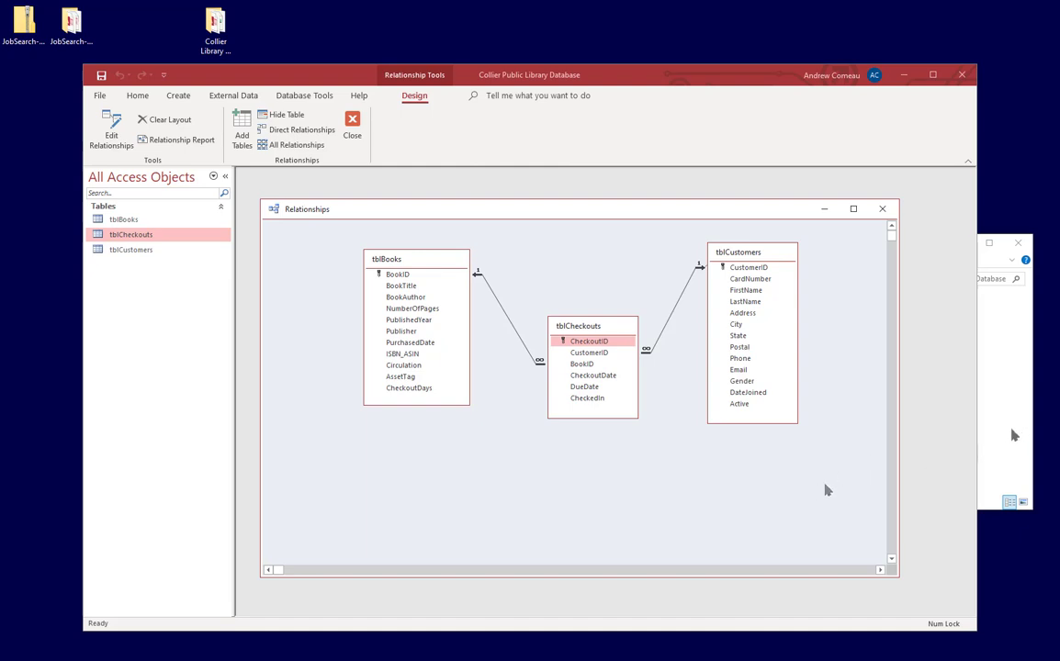
# Open data.xlsx from the Collier Library Database folder in Excel, review its books, customers and checkouts sheets, and return to the Access database
pyautogui.hotkey('alt', 'Tab')
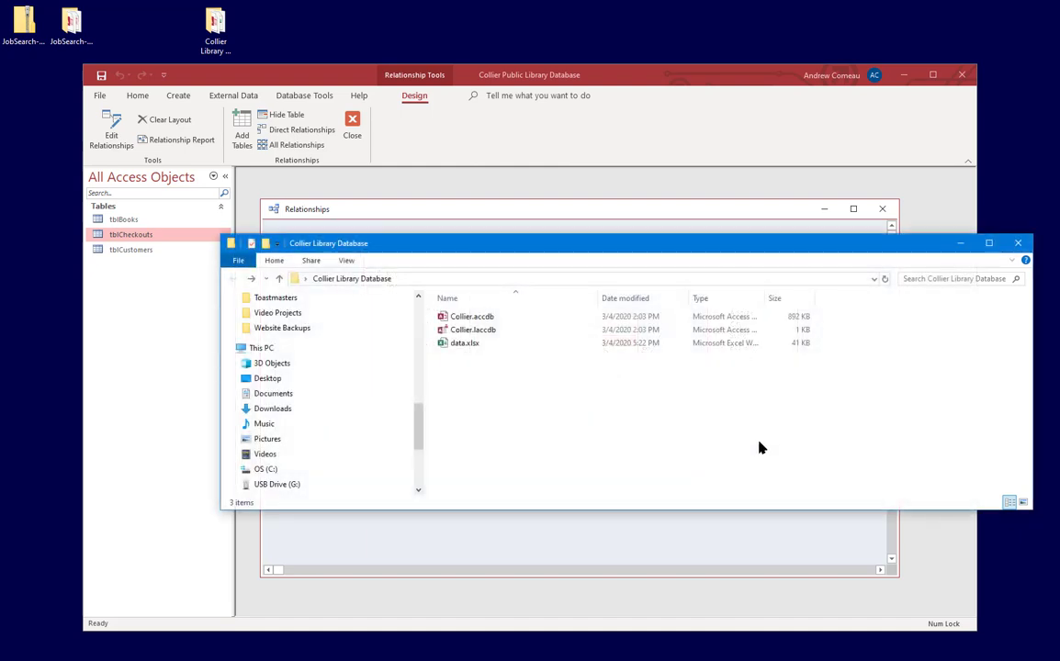
pyautogui.doubleClick(464, 345)
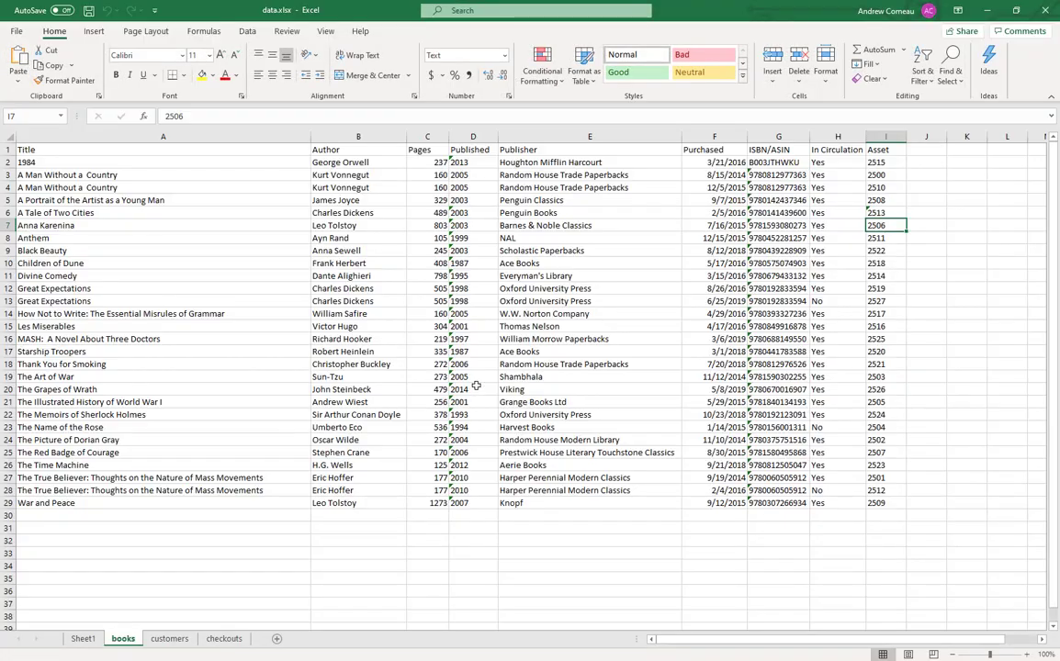
pyautogui.click(170, 638)
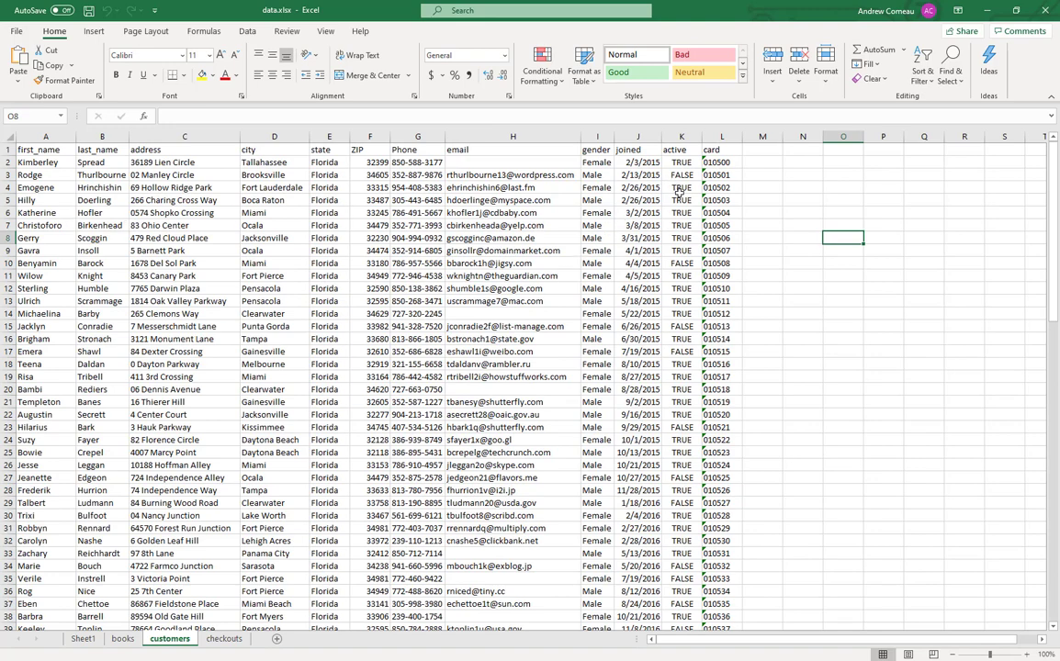
pyautogui.click(225, 639)
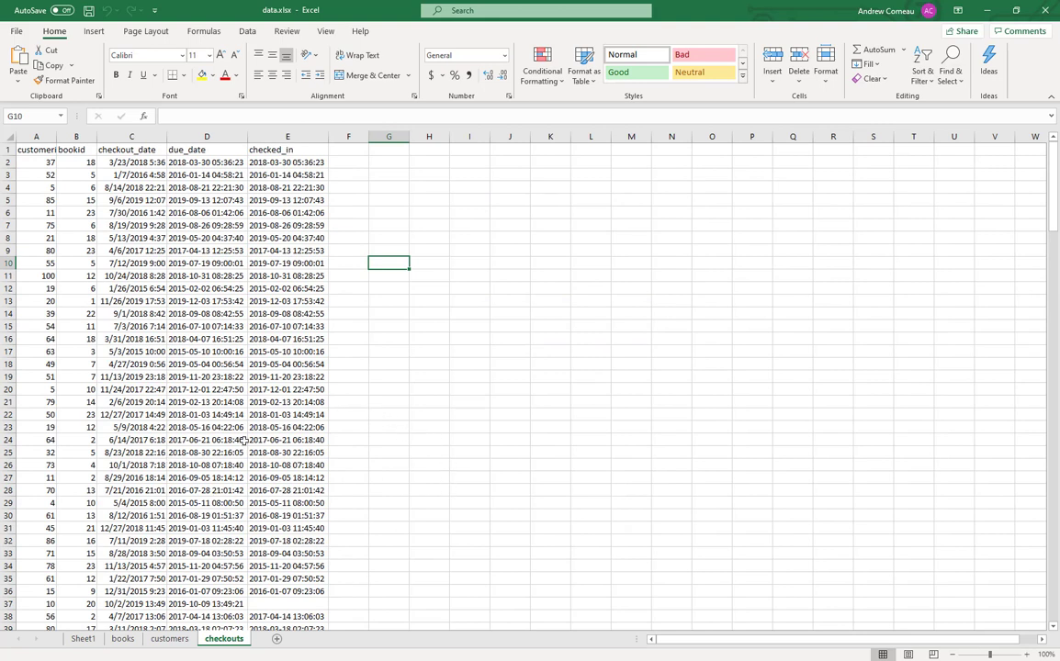
pyautogui.click(124, 647)
pyautogui.click(169, 646)
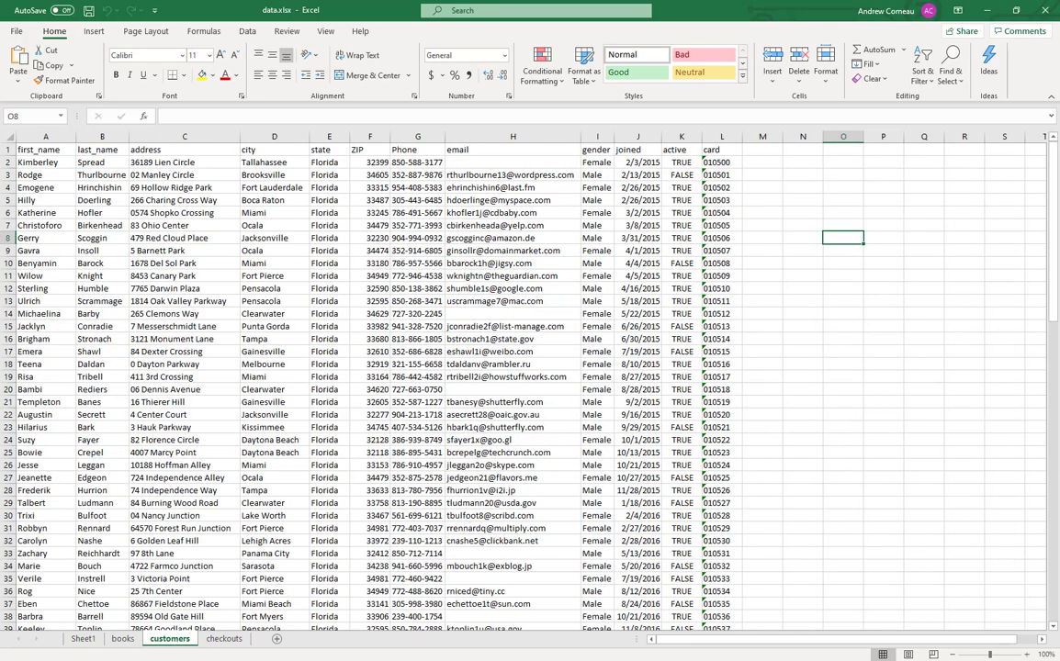
pyautogui.click(218, 639)
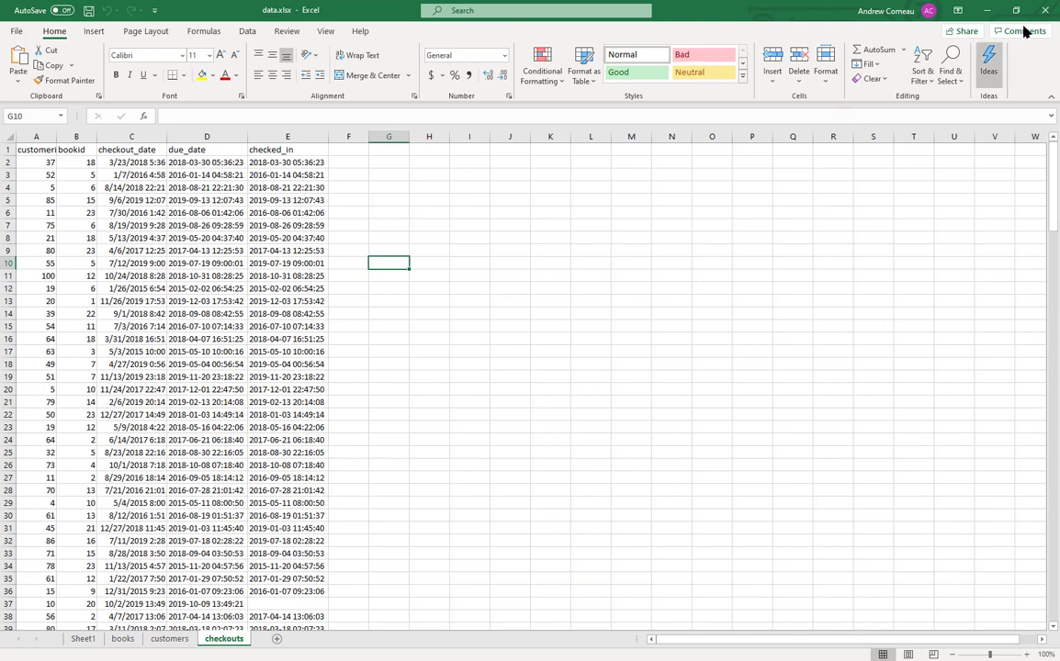
pyautogui.click(988, 13)
pyautogui.click(549, 269)
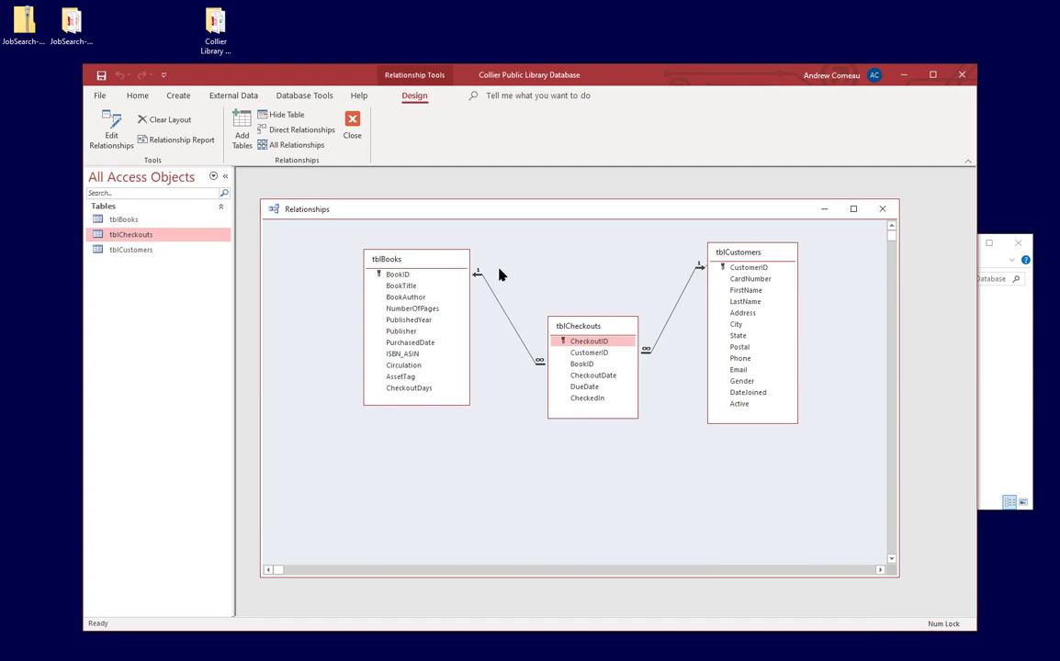
# Close the Relationships window to make the external data commands available
pyautogui.click(236, 96)
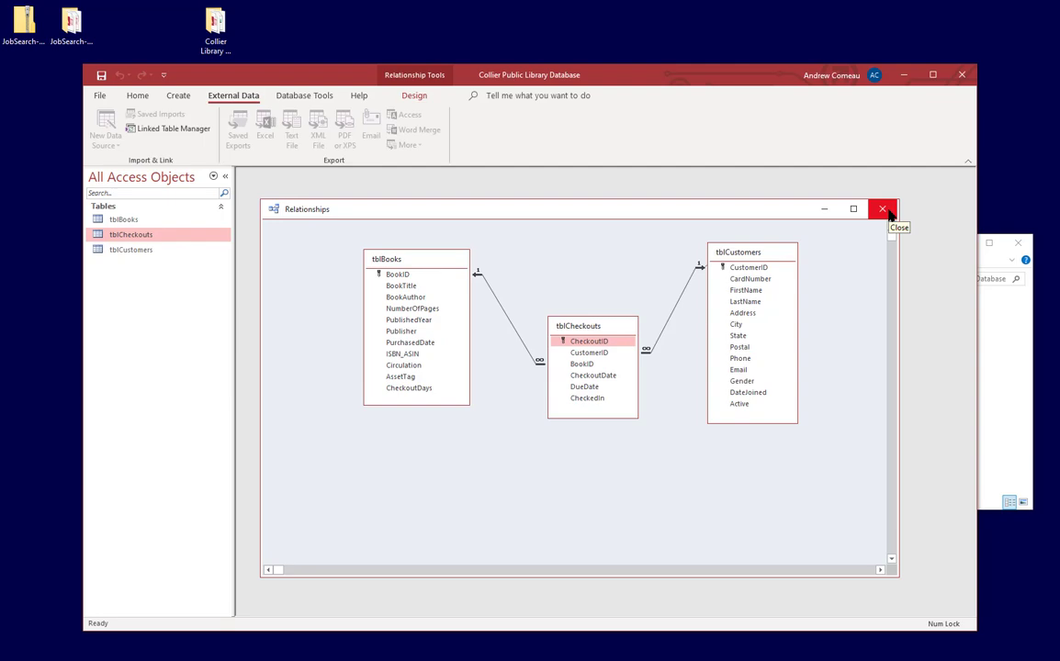
pyautogui.click(888, 210)
pyautogui.click(489, 379)
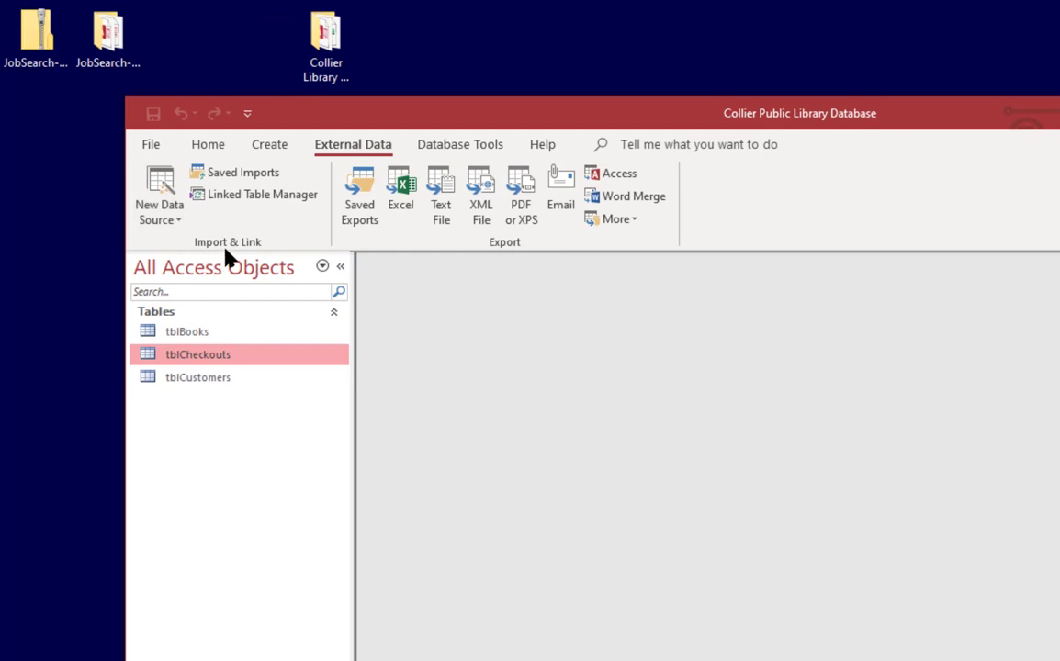
# Choose data.xlsx in the Collier Library Database folder as a new Excel data source, linked to the database through a linked table
pyautogui.click(168, 226)
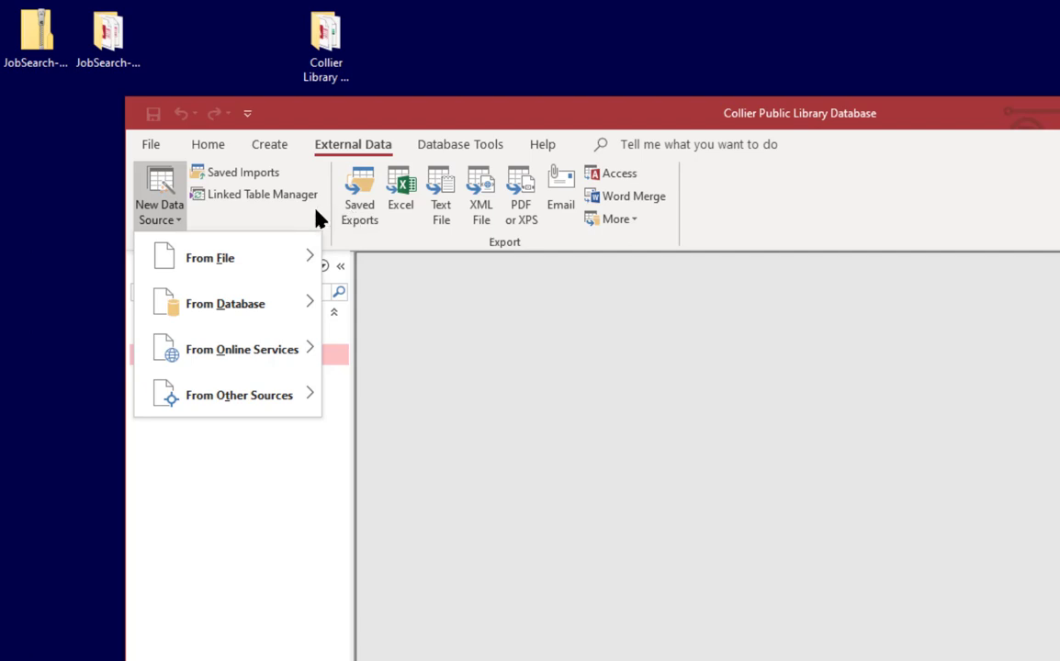
pyautogui.moveTo(251, 271)
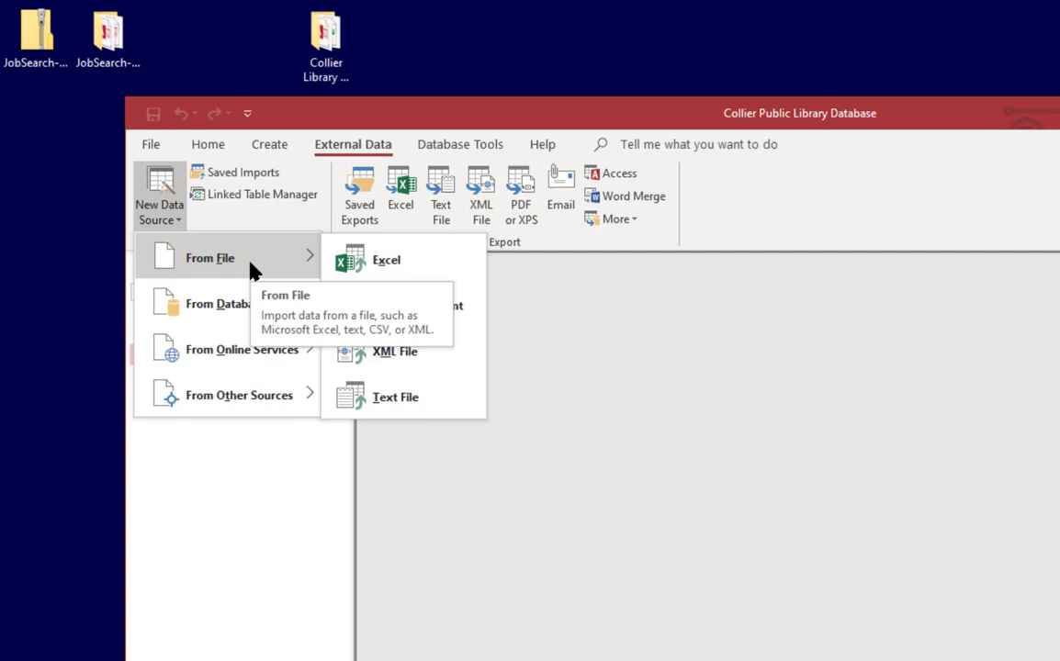
pyautogui.click(448, 266)
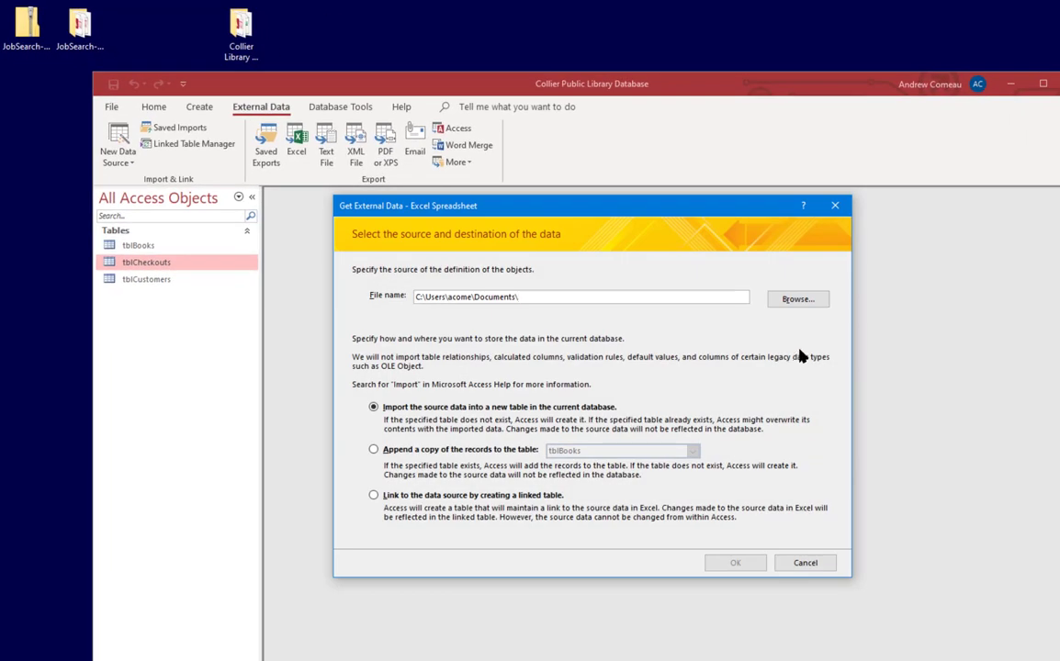
pyautogui.click(798, 300)
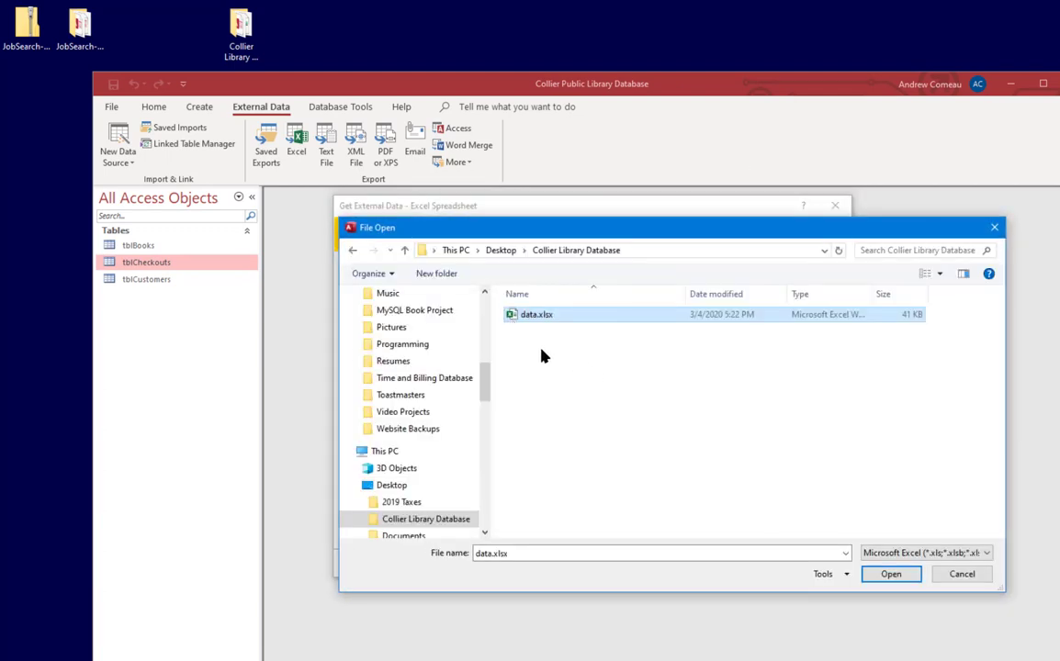
pyautogui.doubleClick(533, 316)
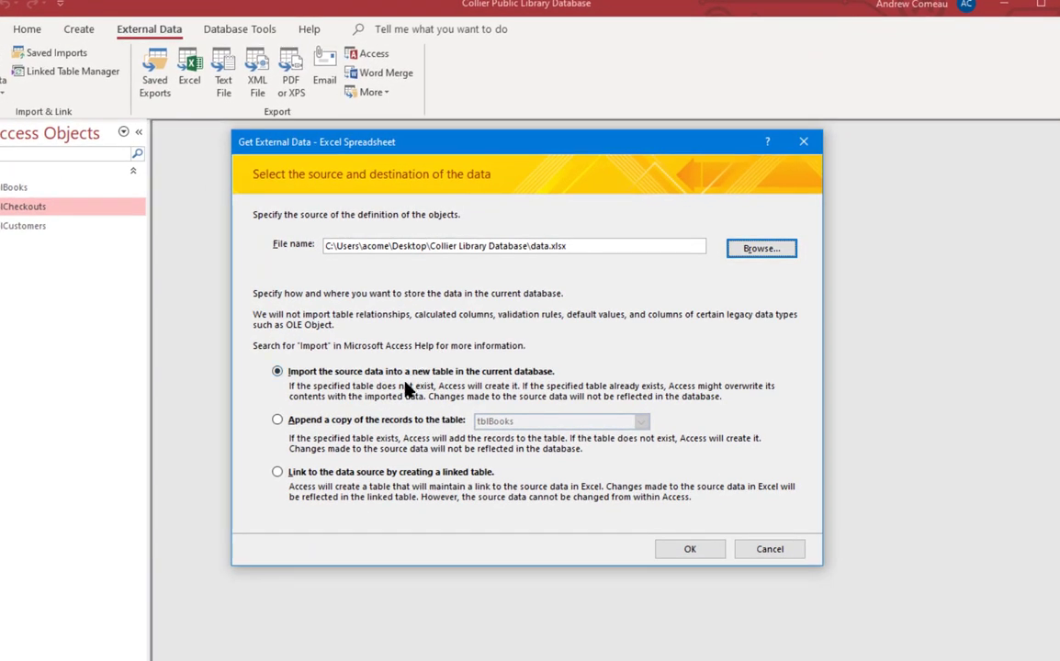
pyautogui.click(353, 475)
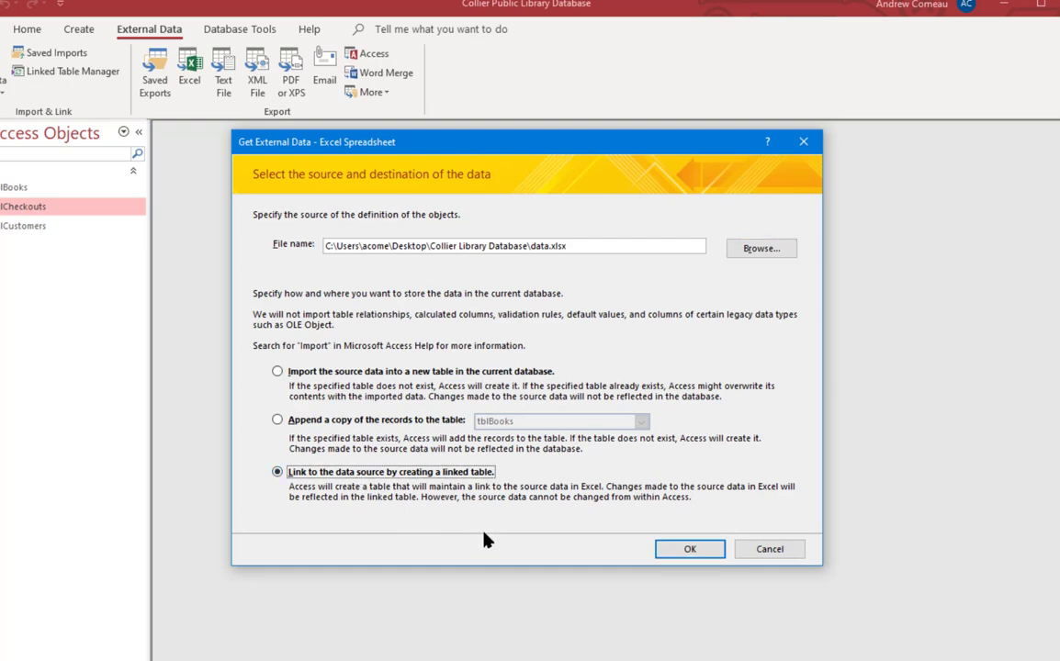
pyautogui.click(696, 554)
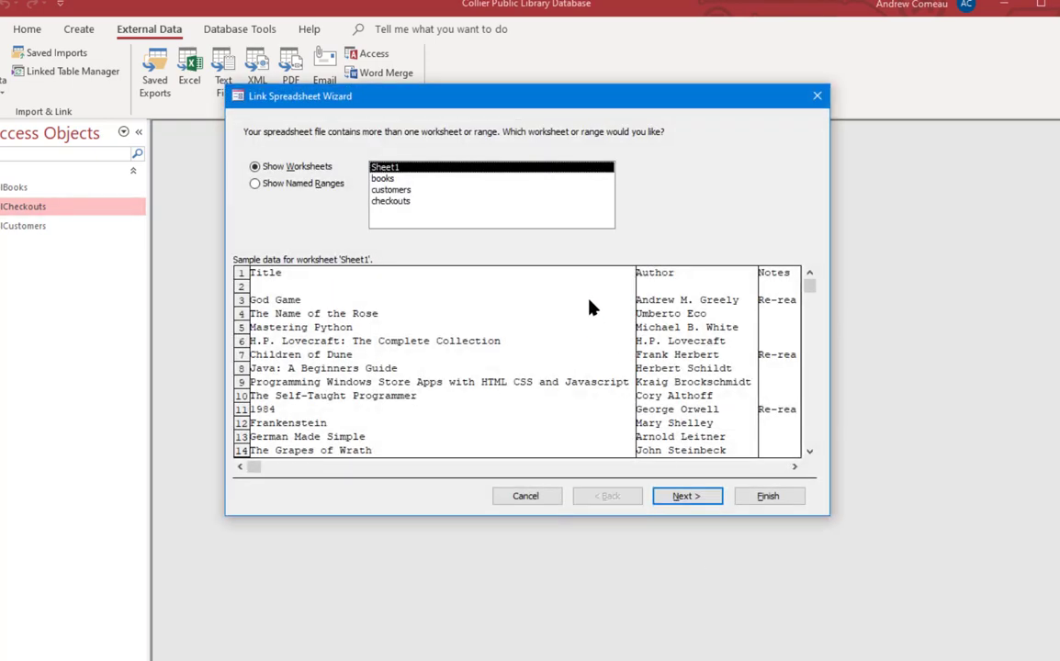
# Select the books worksheet as the sheet to link and check its sample columns
pyautogui.click(393, 178)
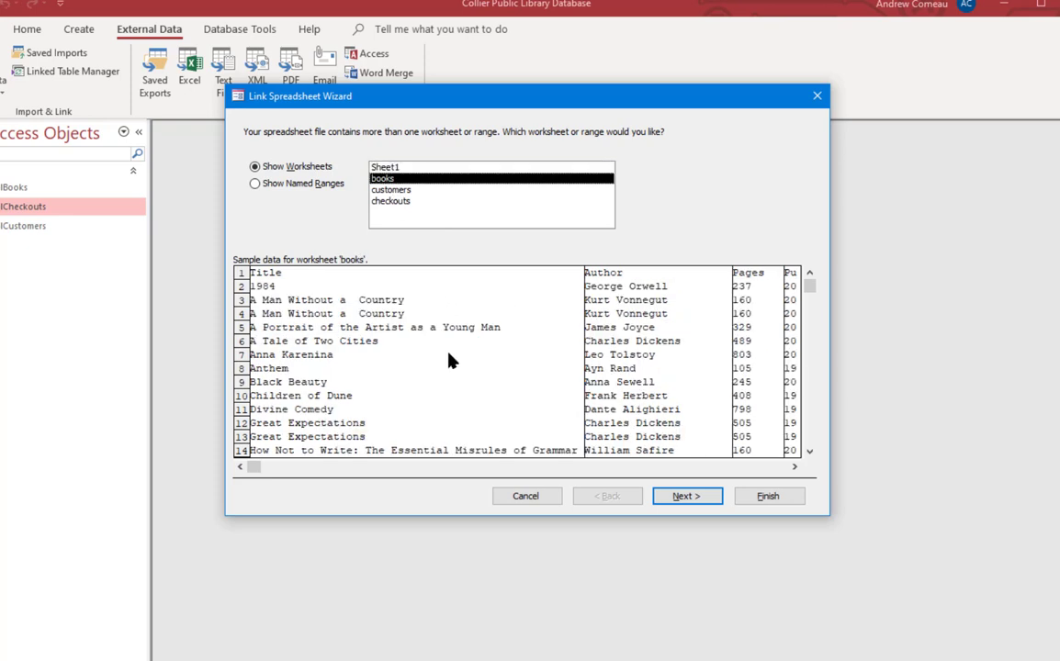
pyautogui.moveTo(255, 468); pyautogui.dragTo(323, 473)
pyautogui.click(743, 468)
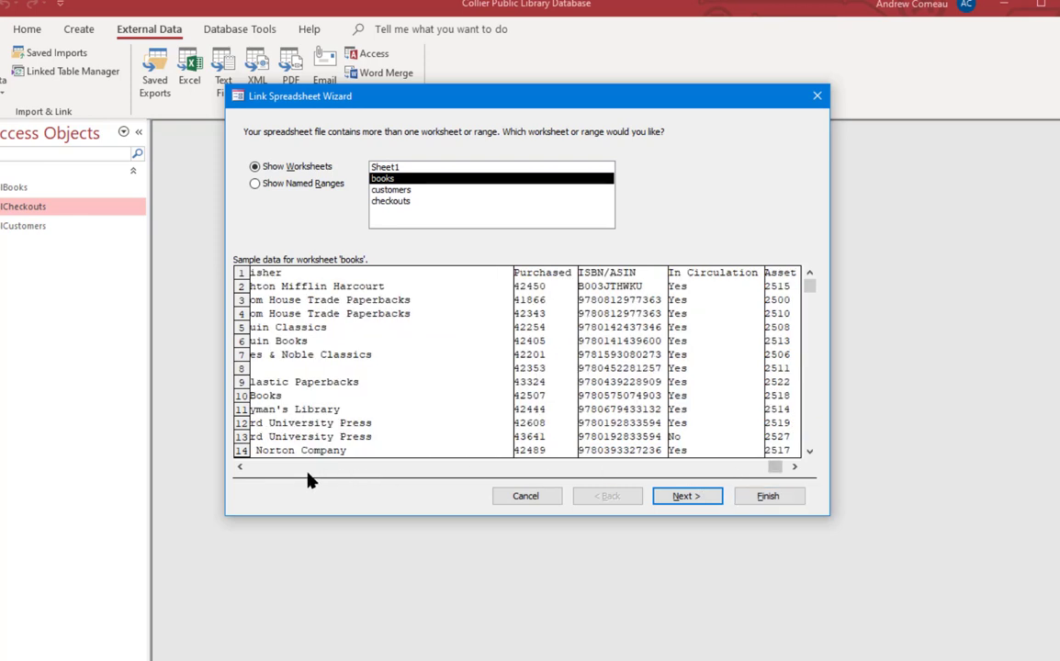
pyautogui.click(262, 471)
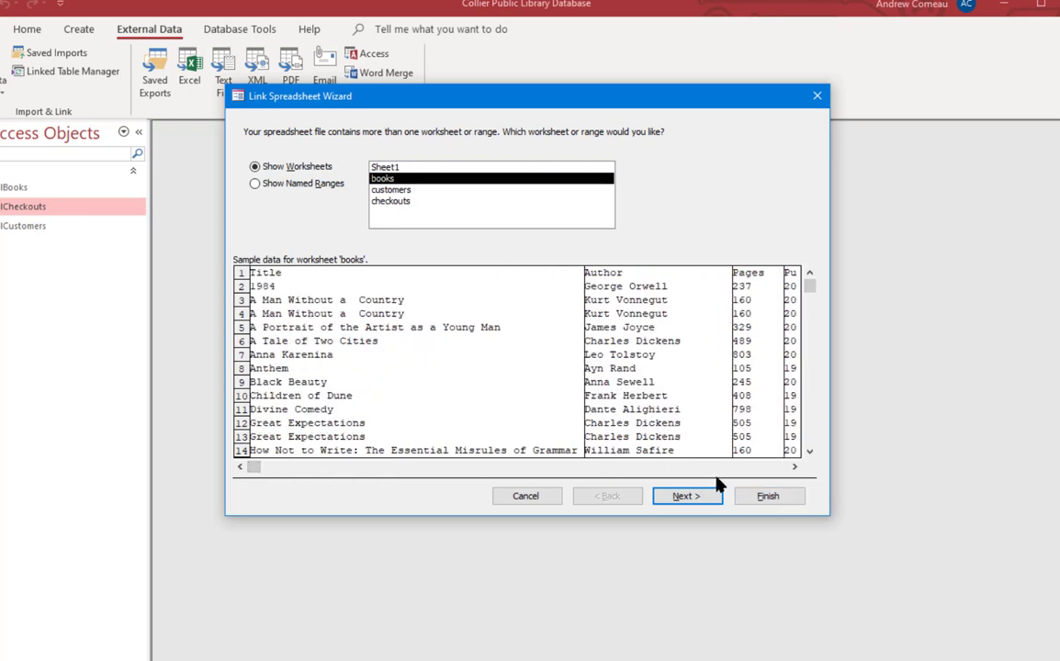
pyautogui.click(709, 500)
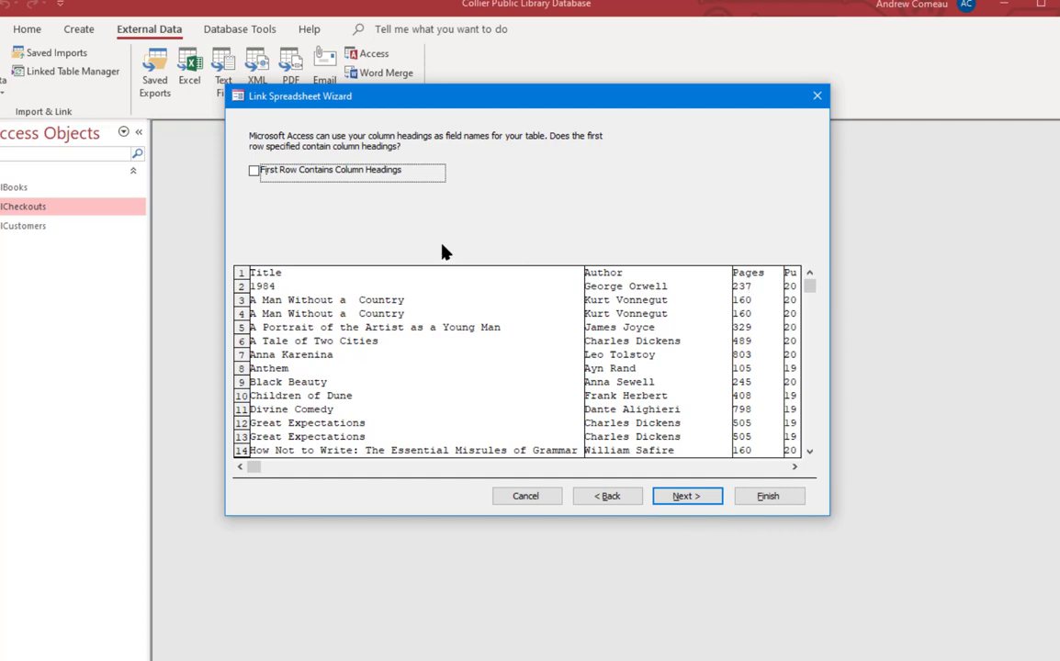
# Use the first row as column headings and finish linking the sheet as a table named books
pyautogui.click(322, 172)
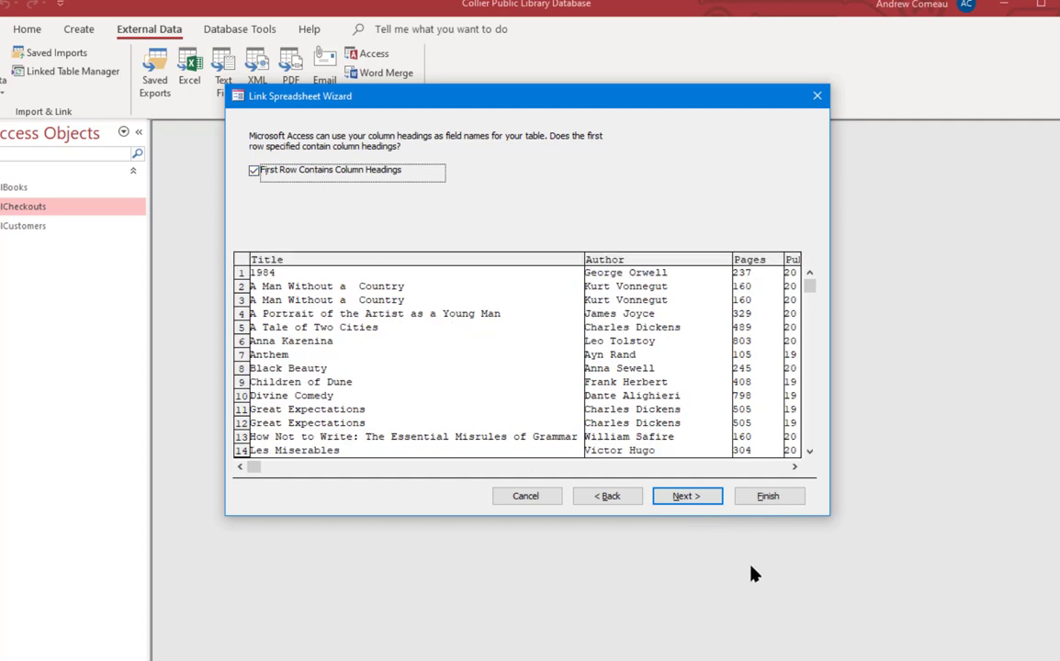
pyautogui.click(685, 497)
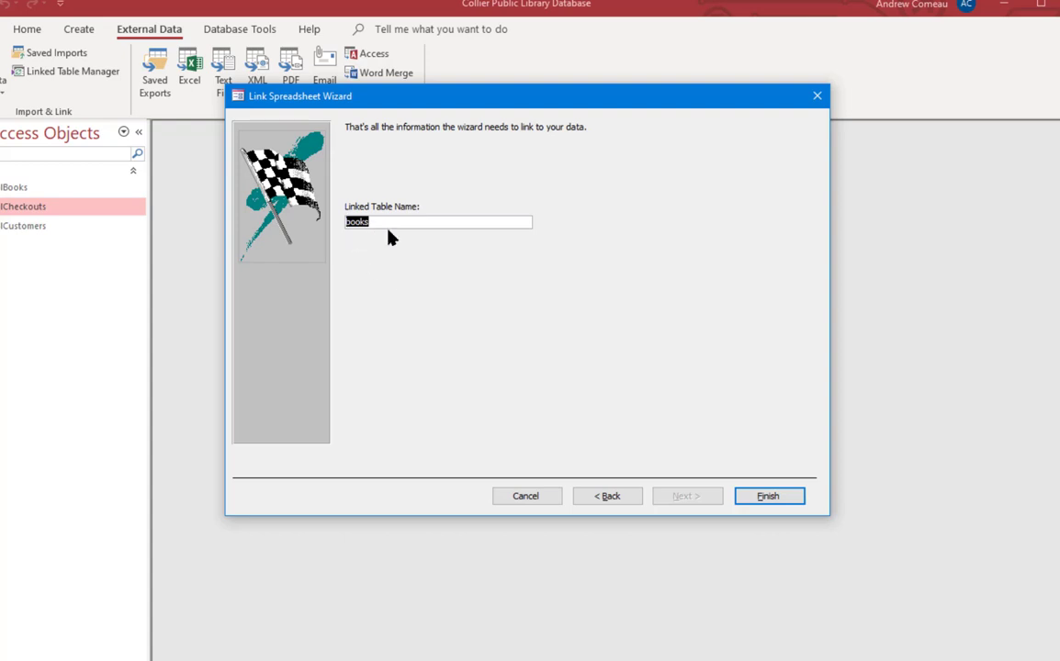
pyautogui.click(771, 499)
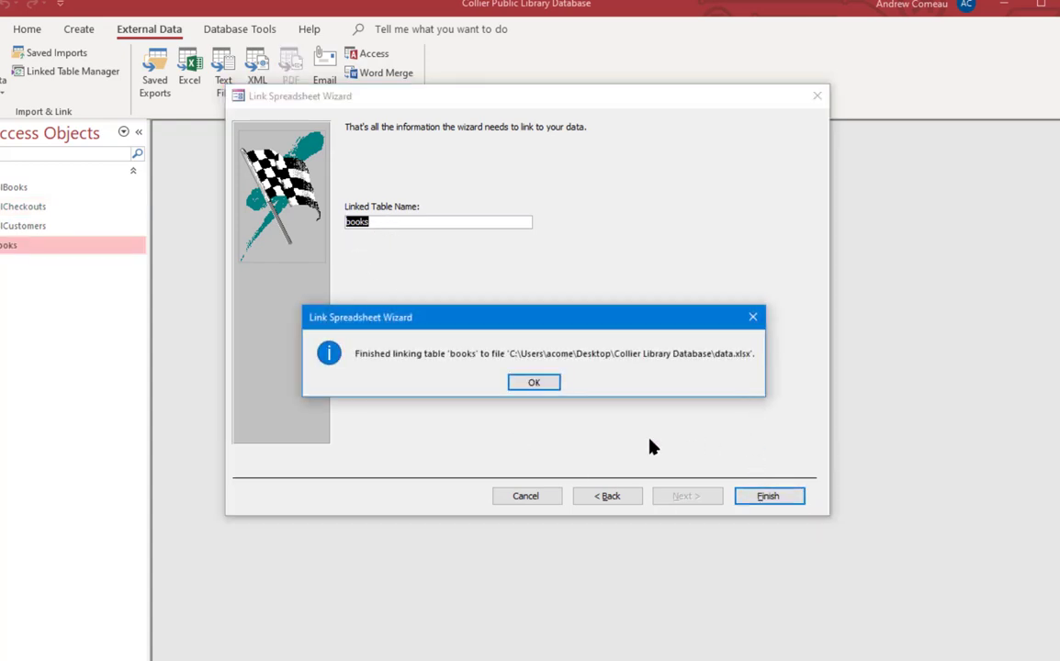
pyautogui.click(533, 385)
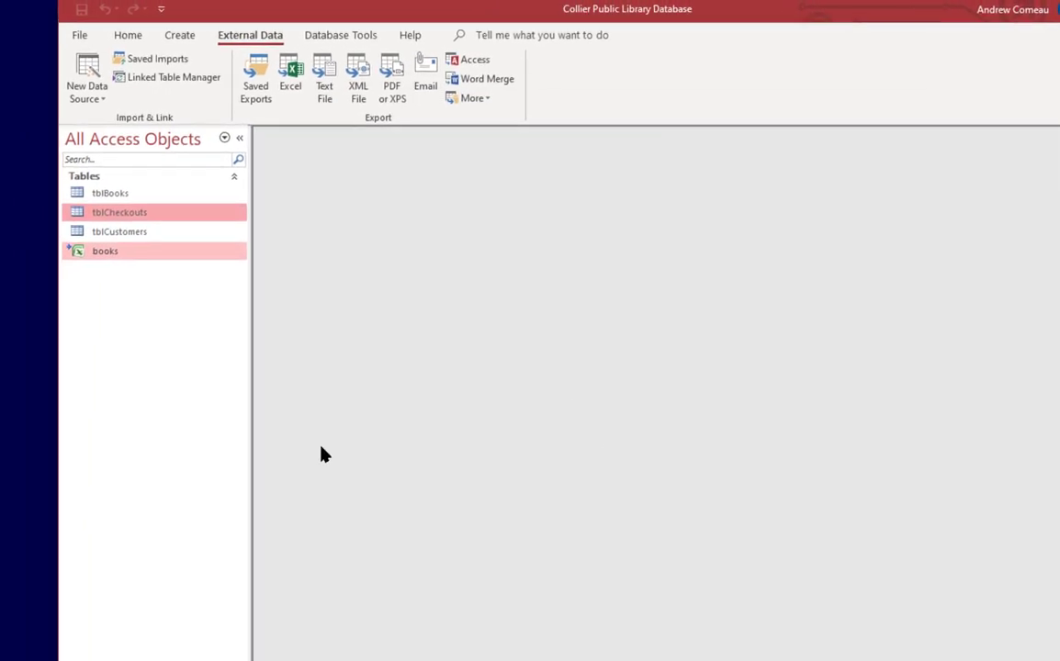
# Open the linked books table and try to edit the Published value of the Children of Dune record
pyautogui.click(121, 254)
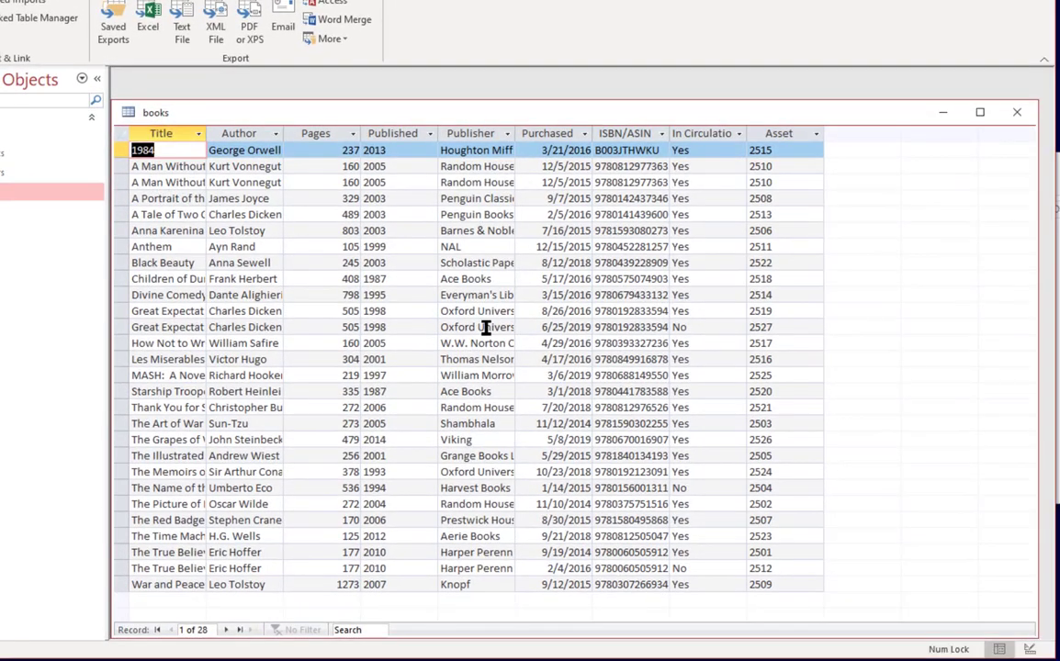
pyautogui.click(400, 281)
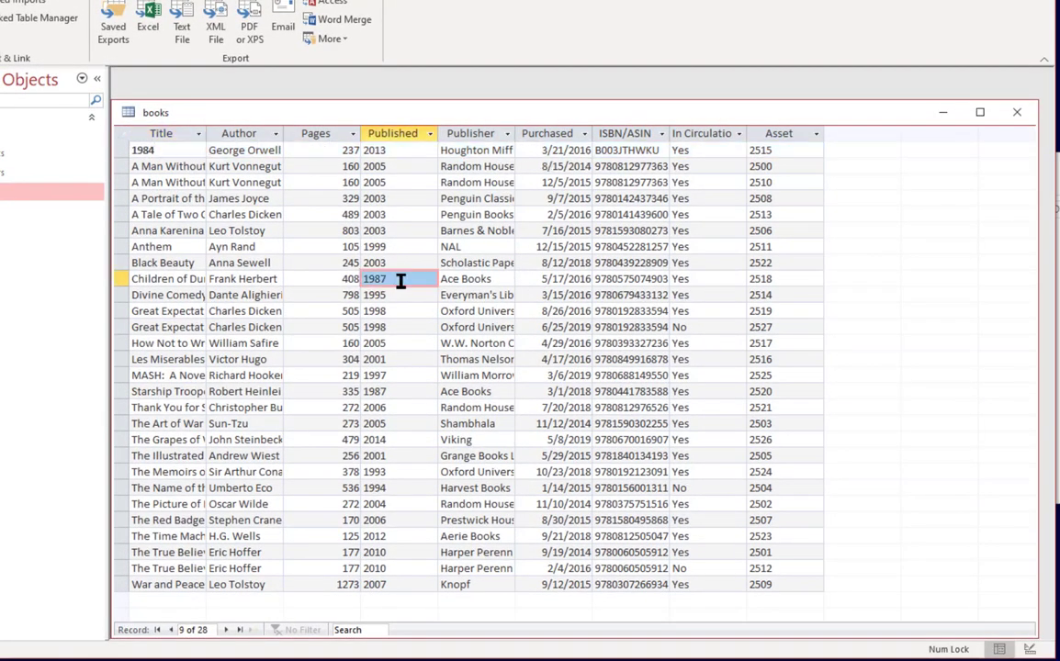
pyautogui.hotkey('ctrl', 'v')
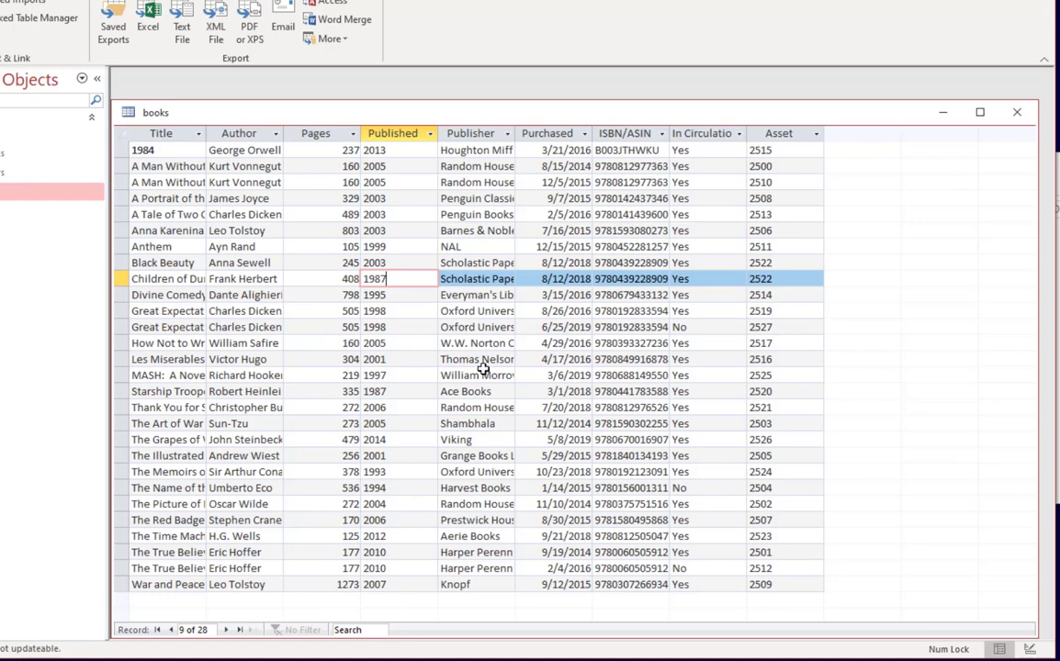
pyautogui.click(387, 218)
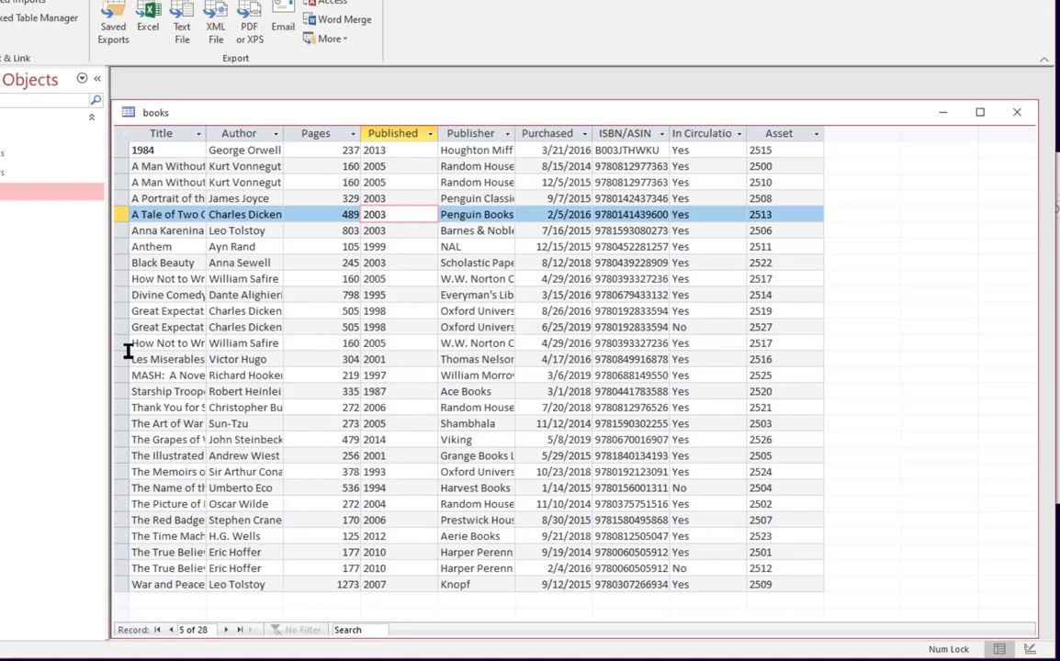
# Create a new query in Design view with the linked books table as its source
pyautogui.click(11, 135)
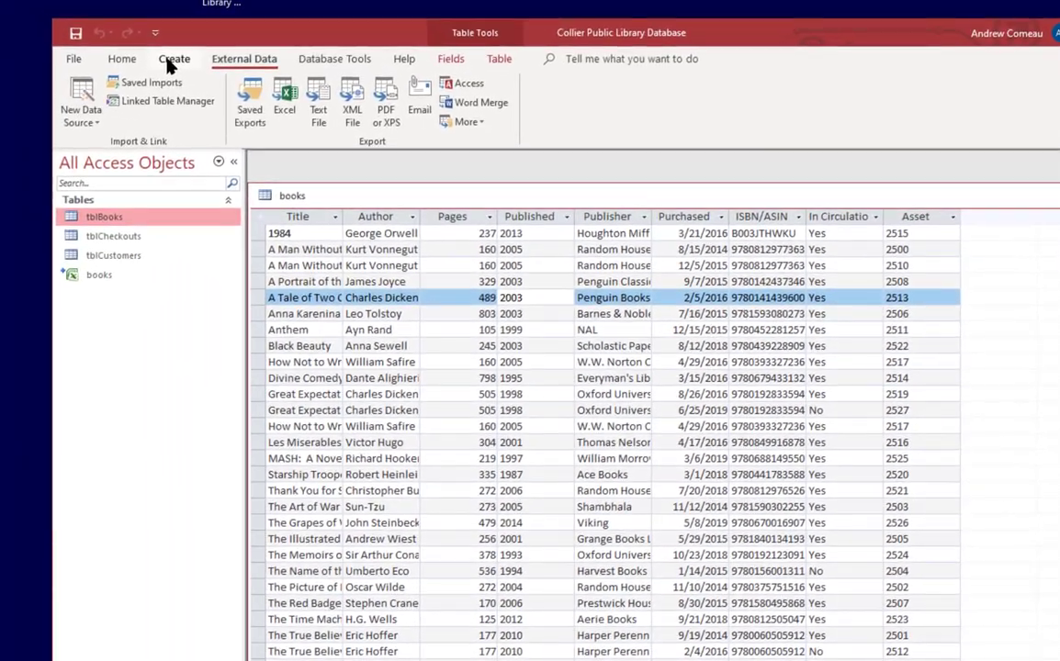
pyautogui.click(170, 61)
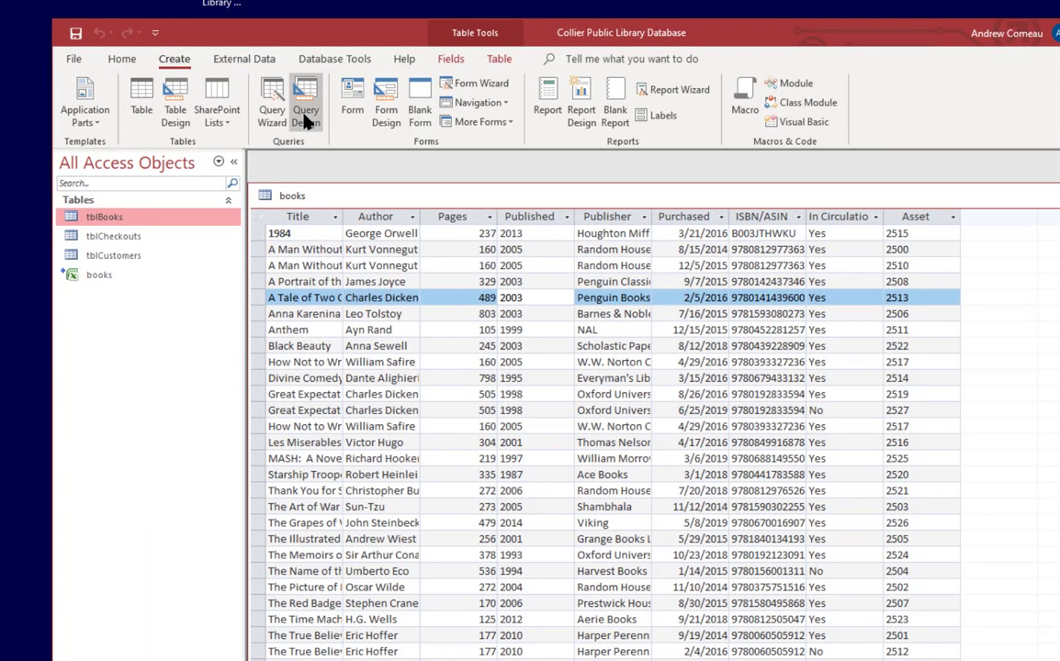
pyautogui.click(306, 116)
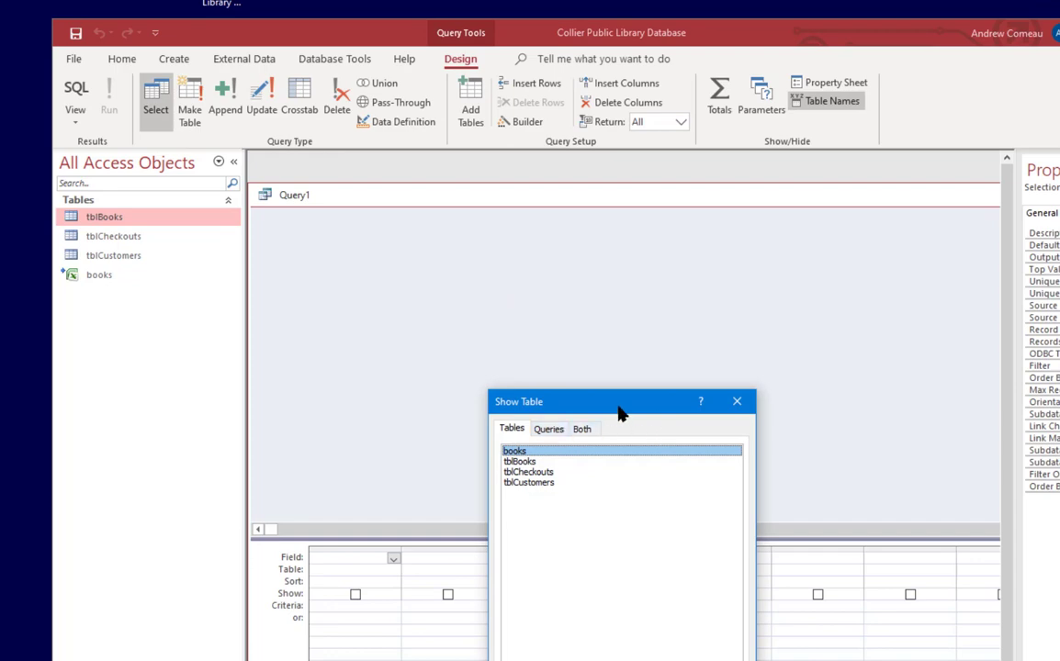
pyautogui.moveTo(620, 407); pyautogui.dragTo(605, 239)
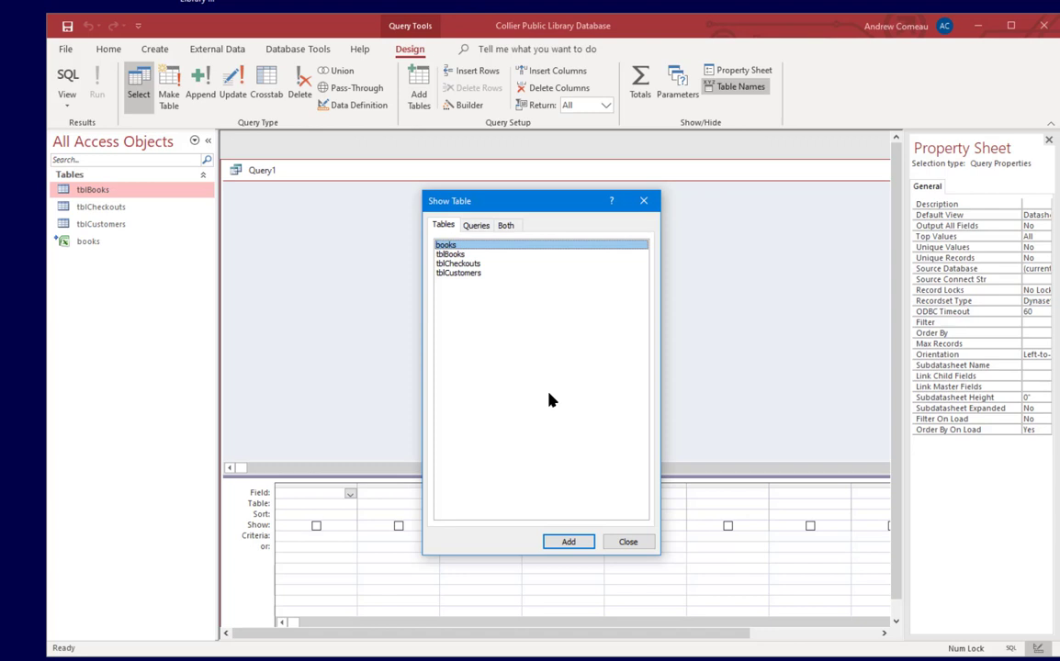
pyautogui.doubleClick(453, 248)
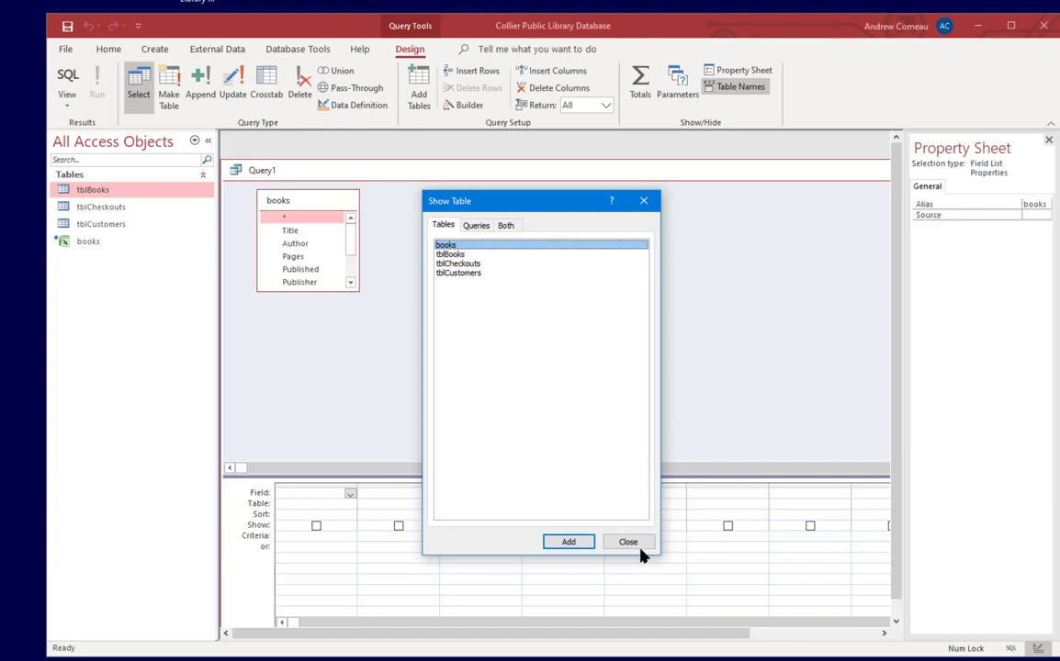
pyautogui.click(629, 542)
pyautogui.moveTo(292, 171)
pyautogui.mouseDown()
pyautogui.moveTo(308, 160)
pyautogui.moveTo(289, 165)
pyautogui.mouseUp()
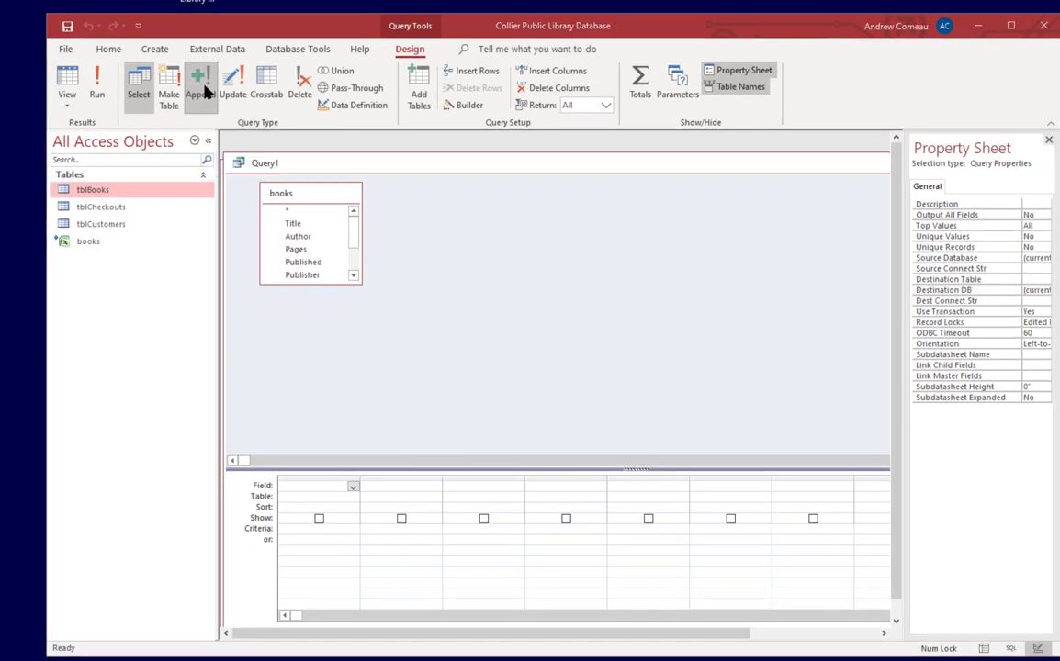
# Turn the query into an append query that targets the tblBooks table in the current database
pyautogui.click(202, 88)
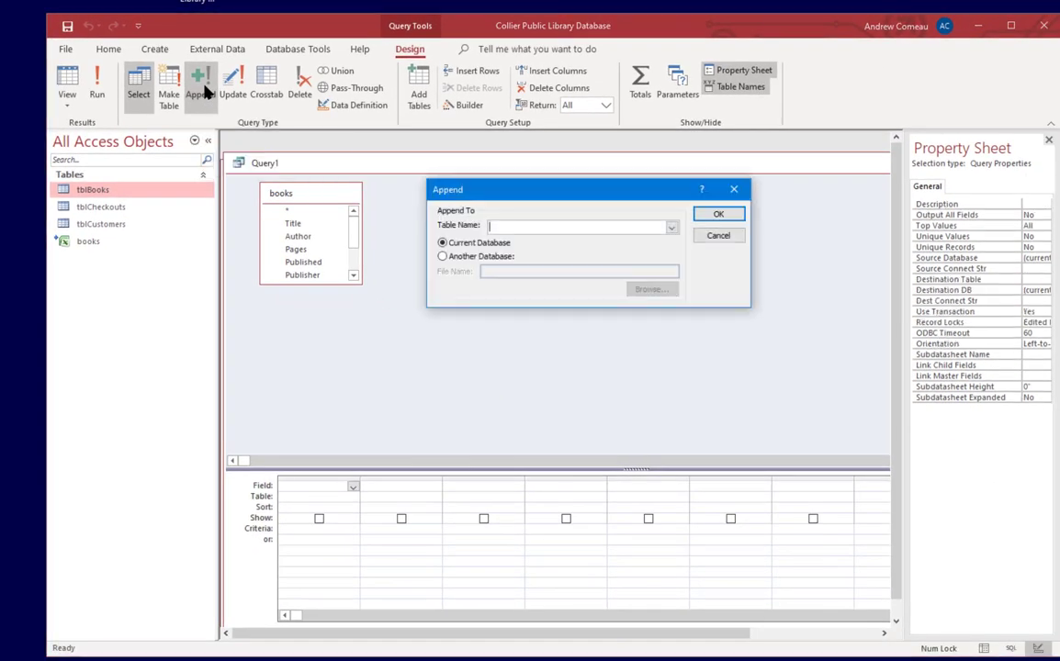
pyautogui.click(670, 226)
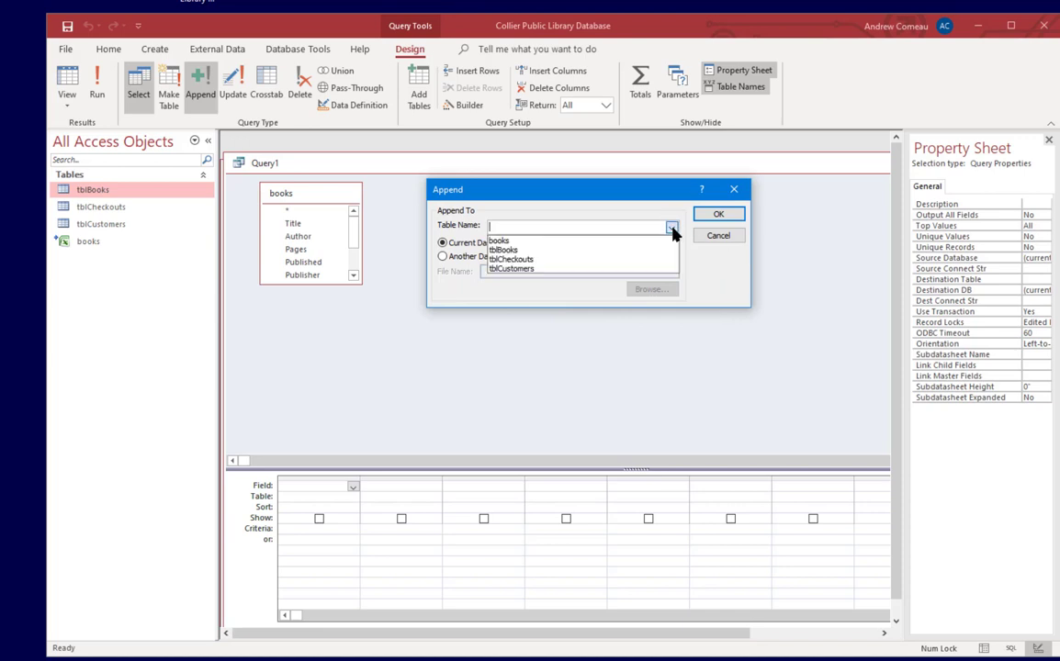
pyautogui.click(555, 250)
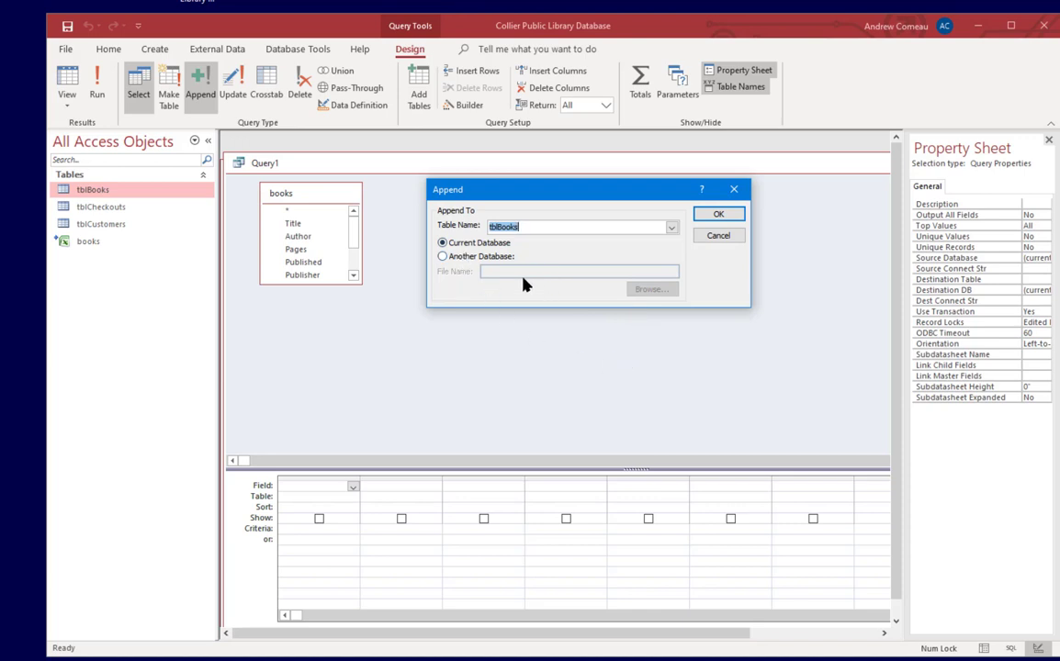
pyautogui.click(722, 217)
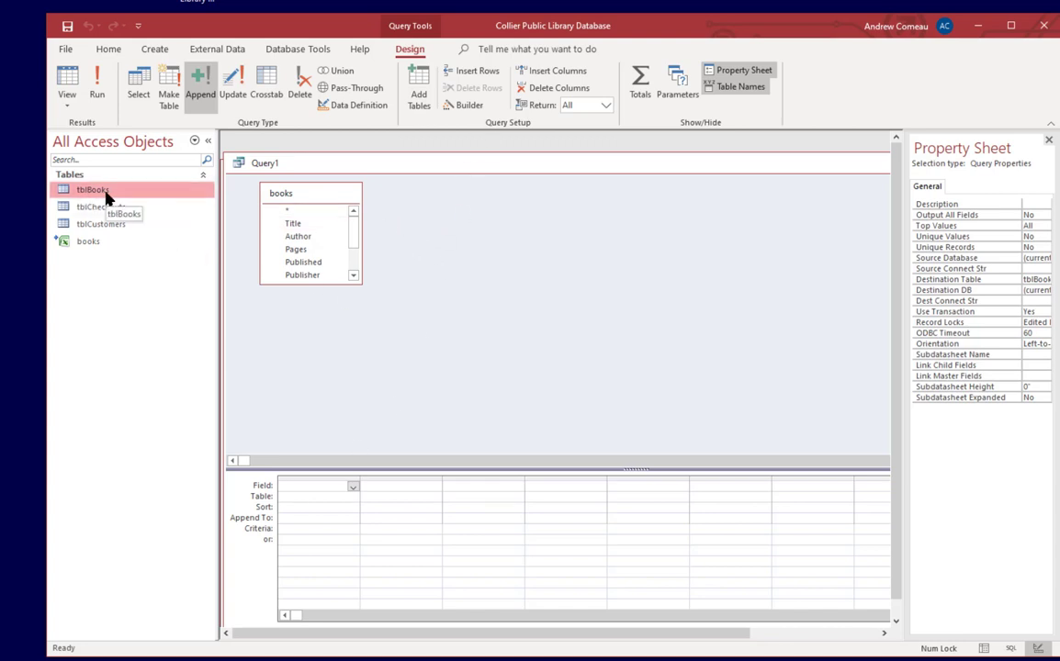
# Open tblBooks in Design view, compare its field names with the books field list, and close it
pyautogui.rightClick(146, 194)
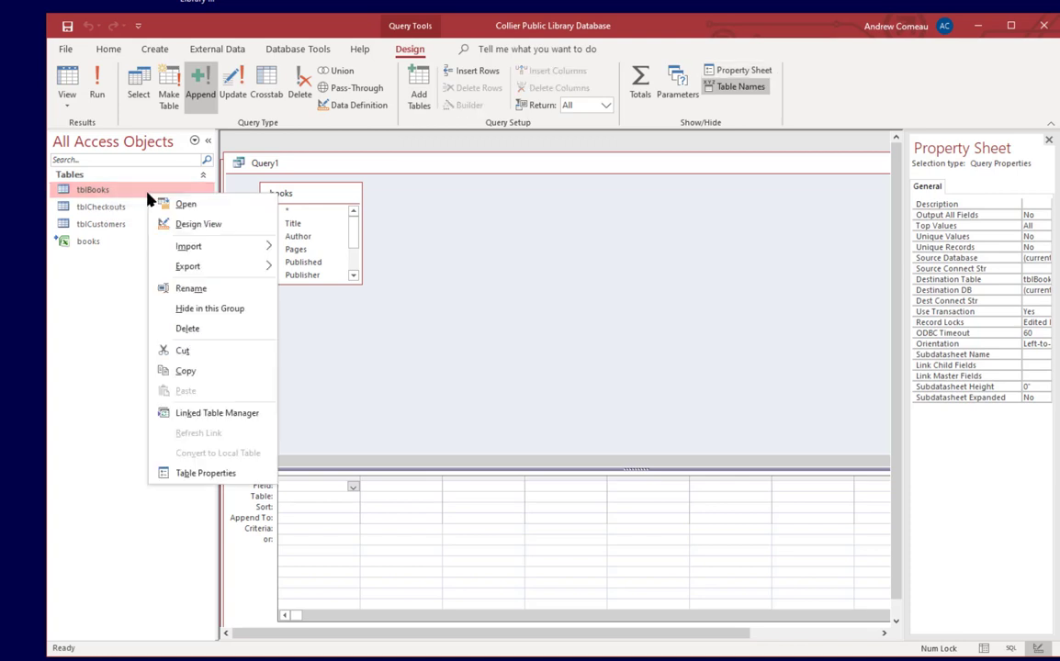
pyautogui.click(194, 226)
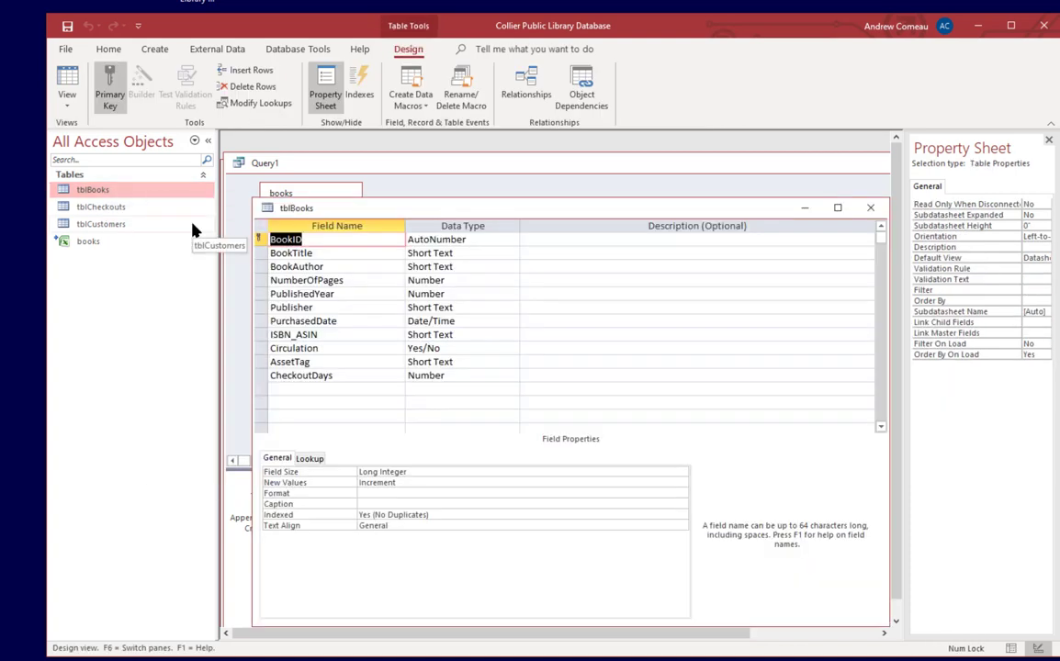
pyautogui.moveTo(391, 214); pyautogui.dragTo(582, 200)
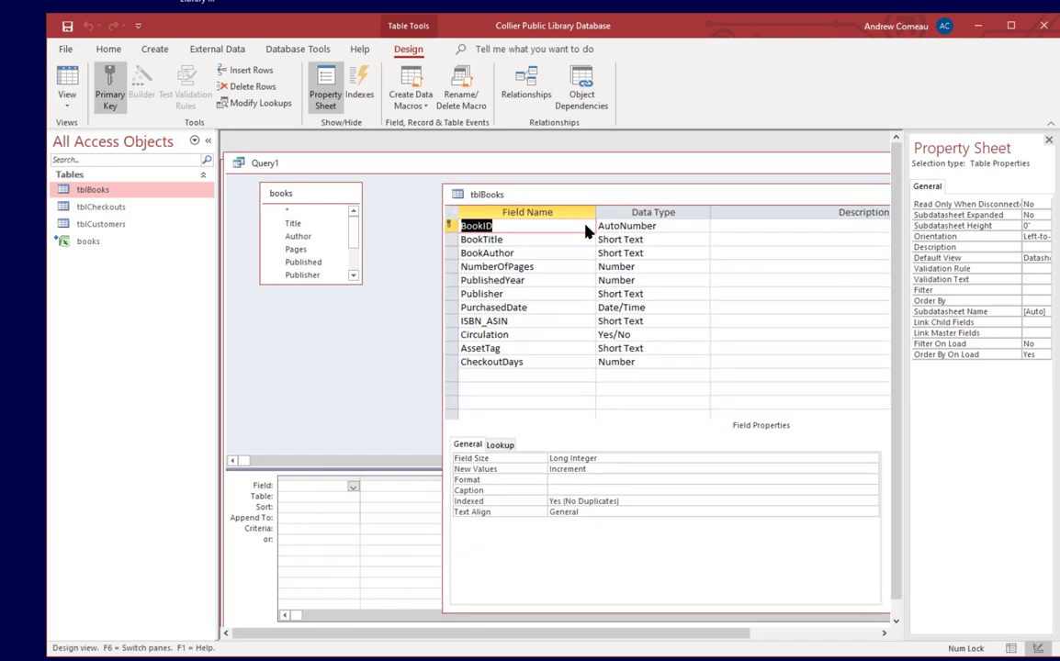
pyautogui.click(542, 255)
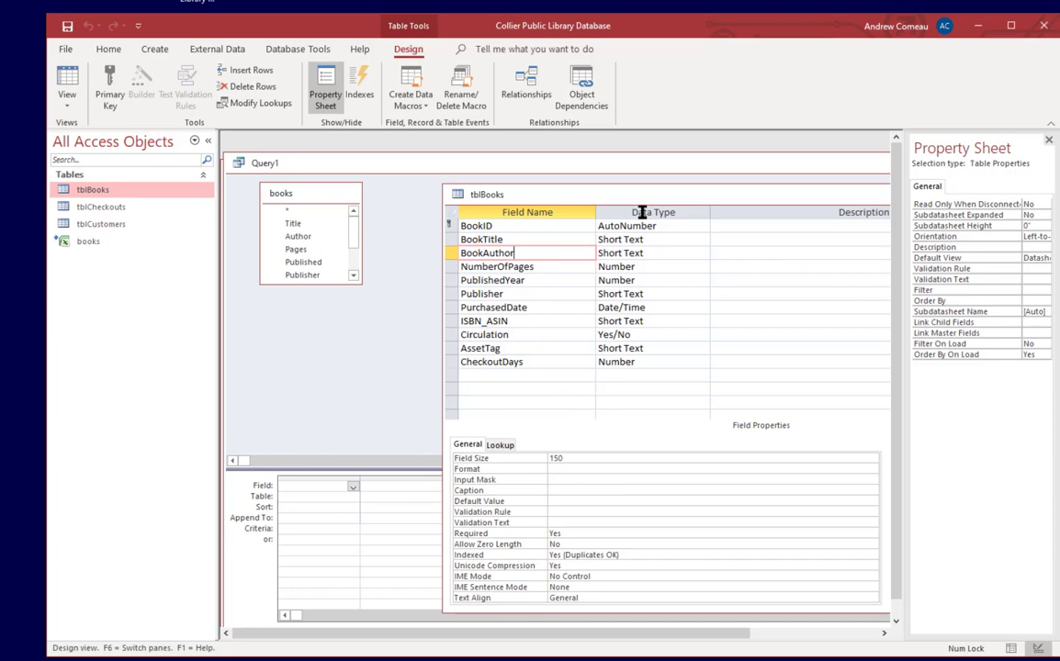
pyautogui.moveTo(679, 204); pyautogui.dragTo(453, 209)
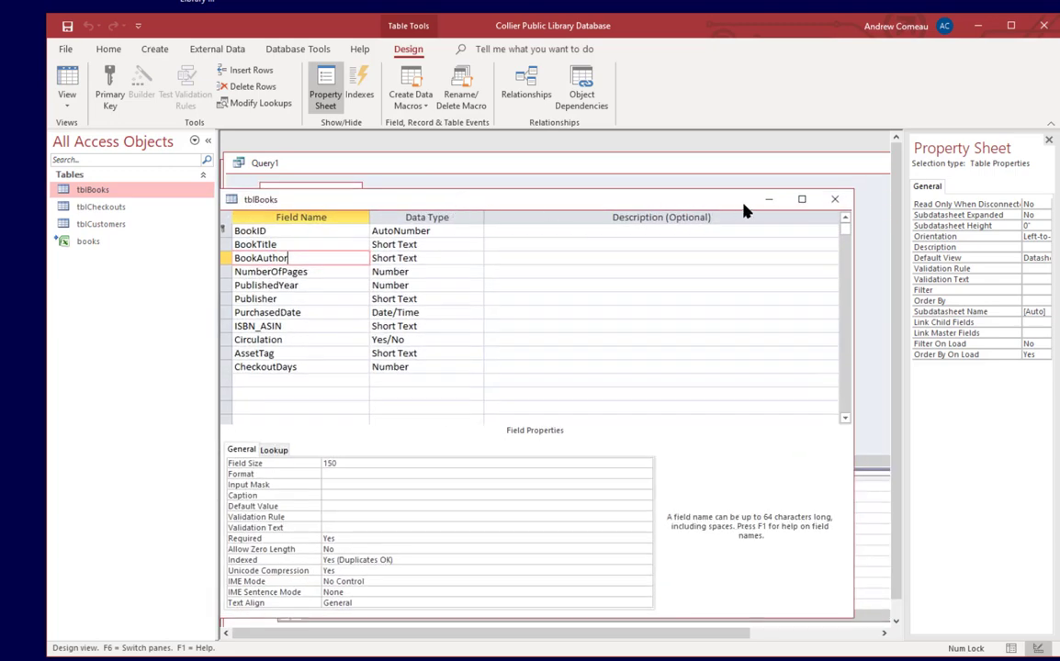
pyautogui.click(832, 199)
# Enlarge the books field list and add all its fields, from Title through Asset, to the query grid
pyautogui.moveTo(315, 284); pyautogui.dragTo(314, 364)
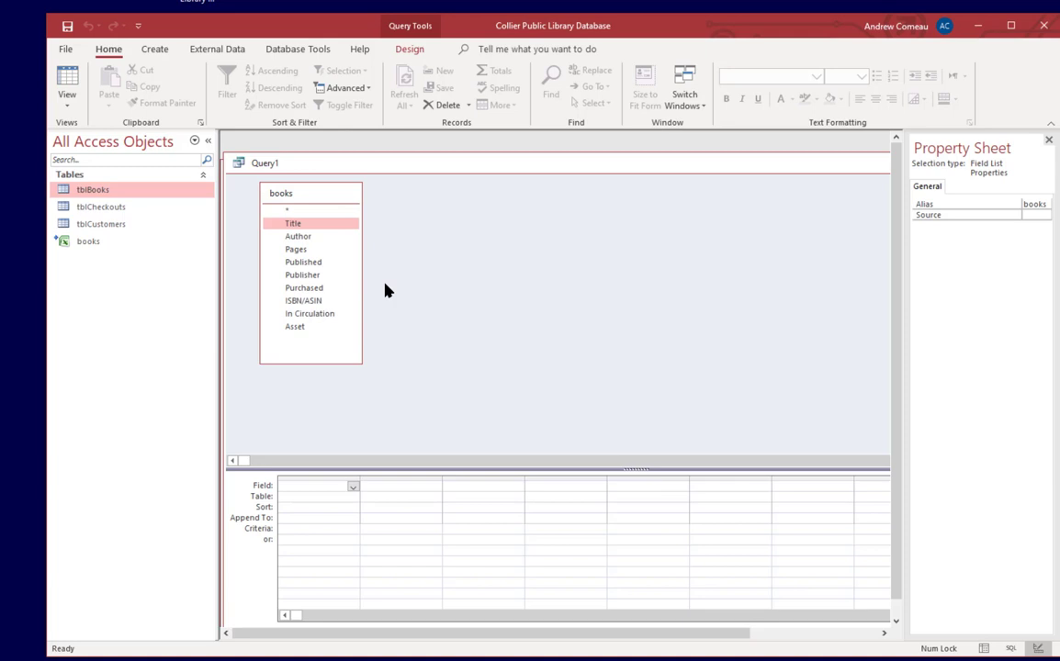
pyautogui.doubleClick(328, 226)
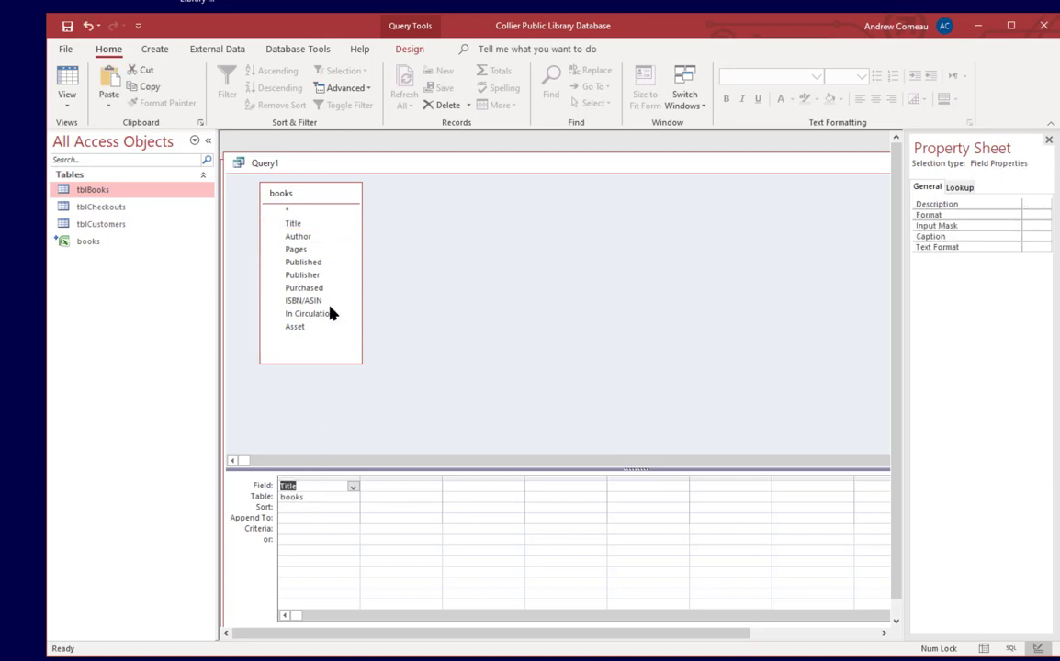
pyautogui.doubleClick(308, 237)
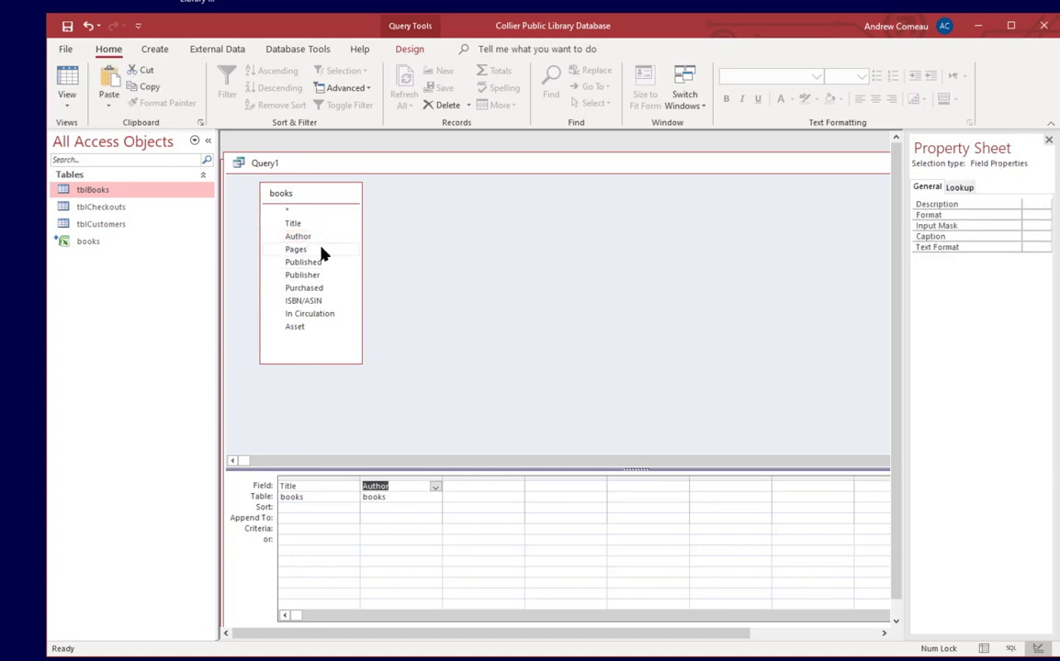
pyautogui.doubleClick(324, 251)
pyautogui.doubleClick(319, 264)
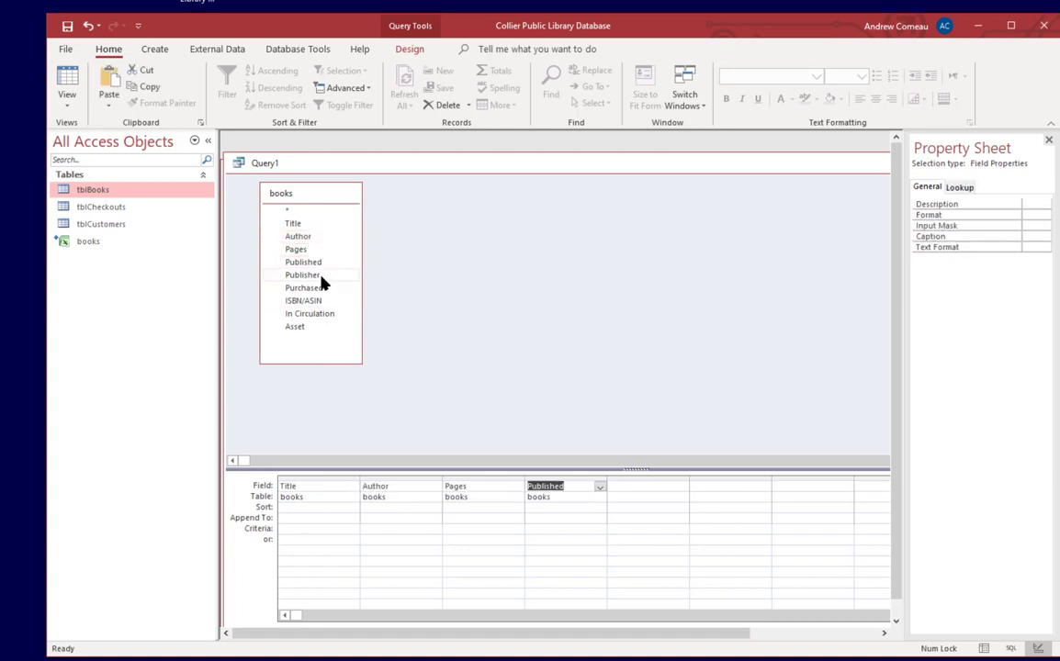
pyautogui.doubleClick(320, 276)
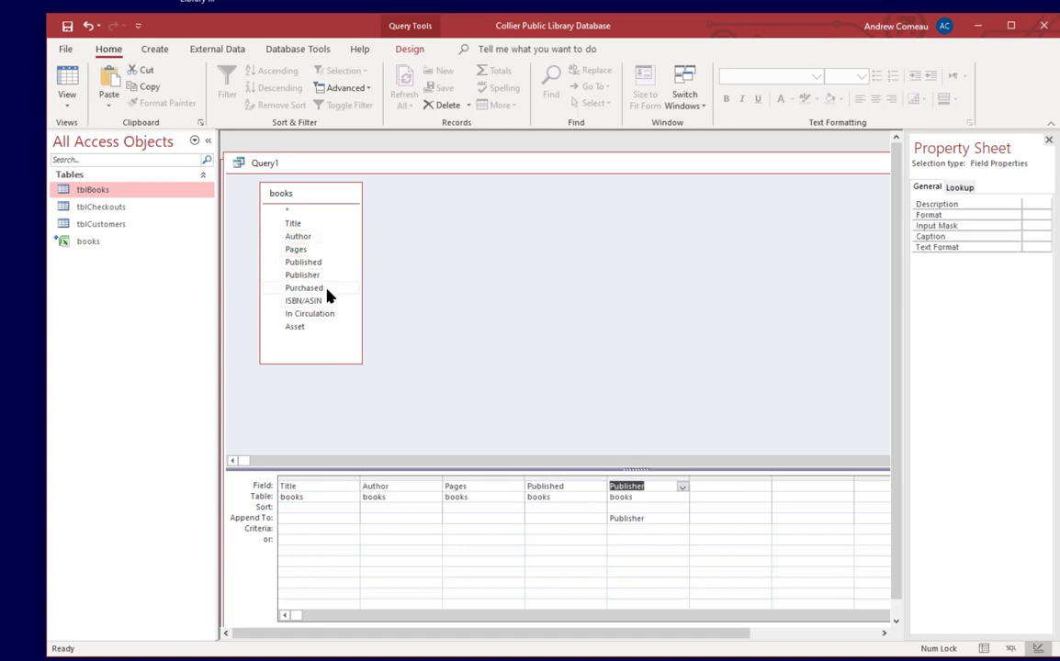
pyautogui.doubleClick(304, 288)
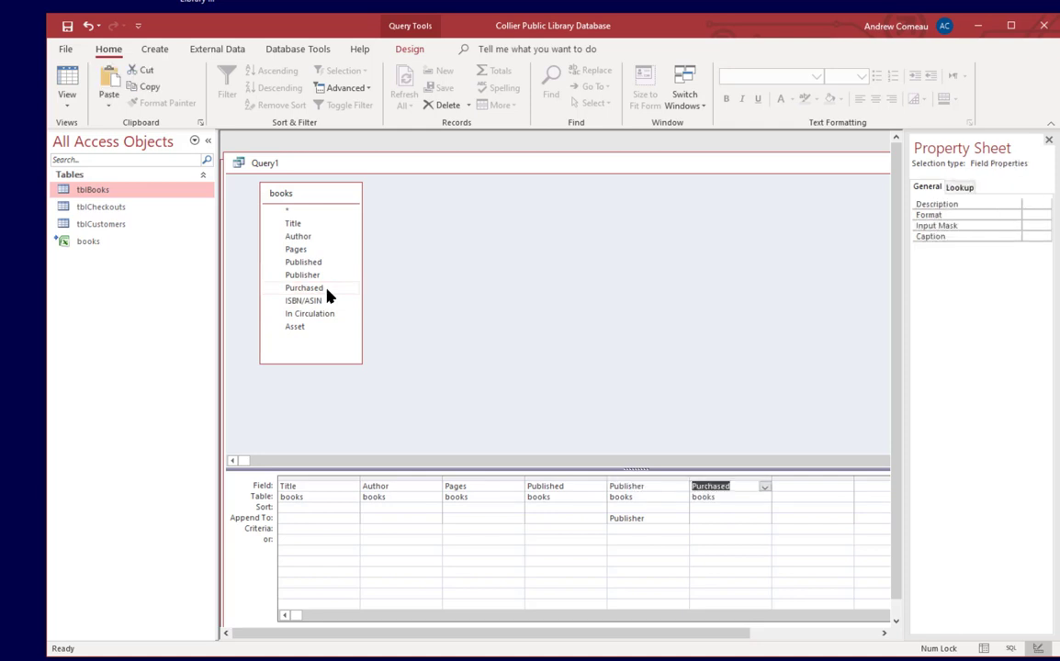
pyautogui.doubleClick(312, 302)
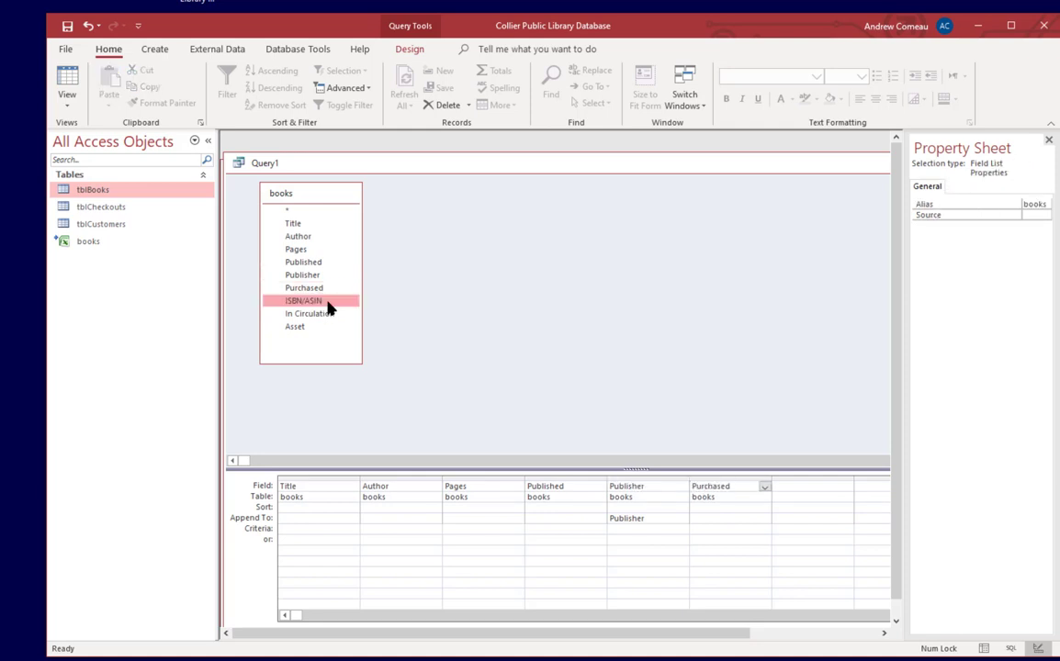
pyautogui.doubleClick(333, 316)
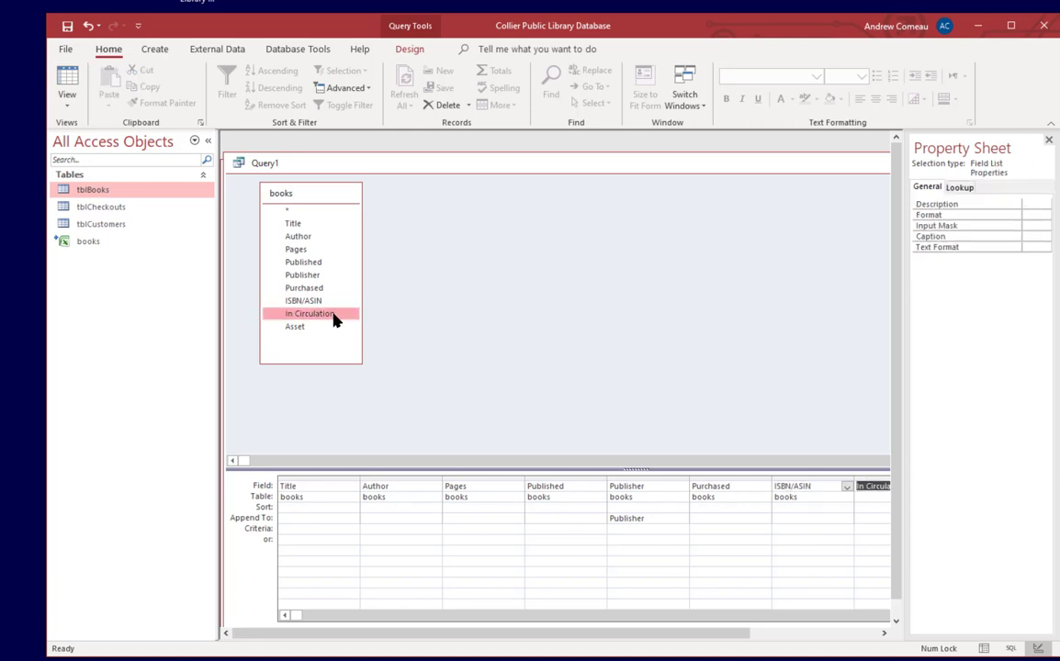
pyautogui.doubleClick(304, 329)
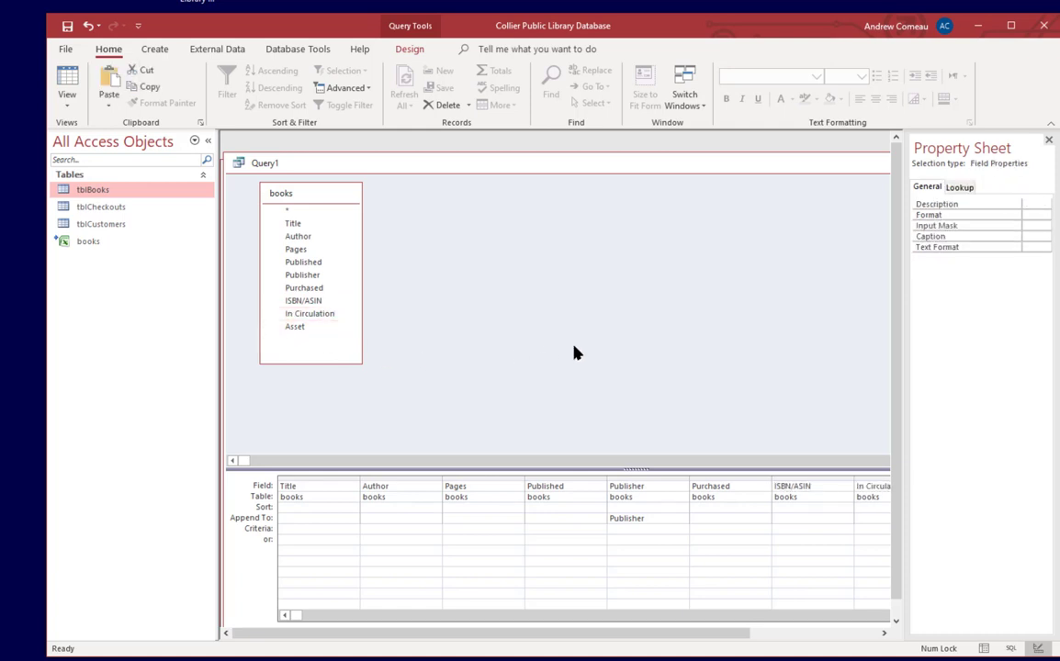
# Maximize the query window and set Title to append to BookTitle and Author to BookAuthor
pyautogui.moveTo(1057, 280); pyautogui.dragTo(1059, 280)
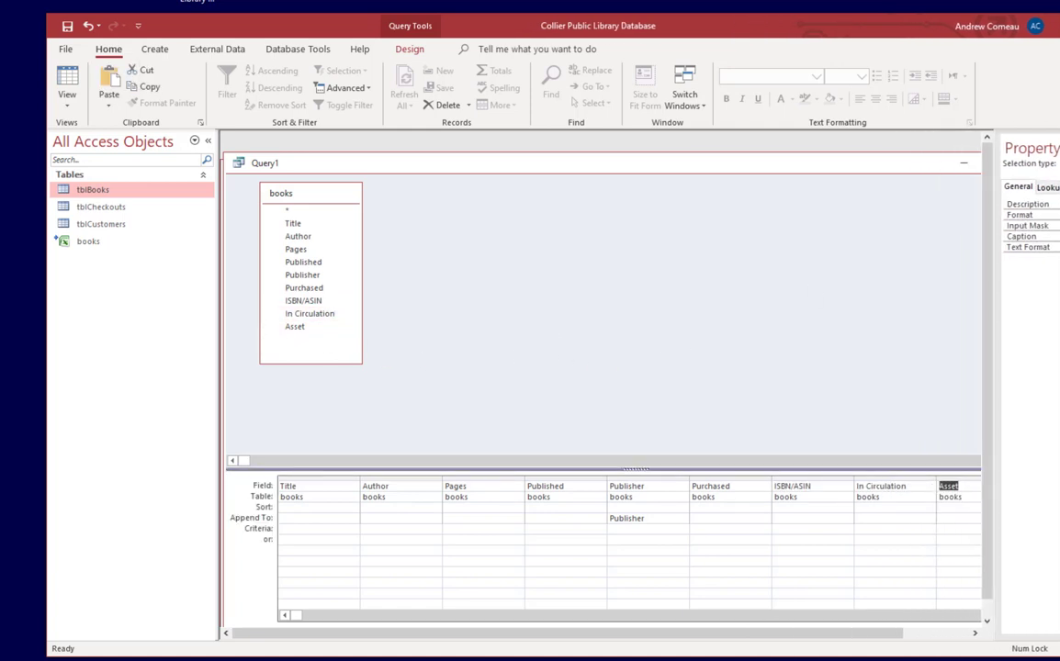
pyautogui.doubleClick(874, 171)
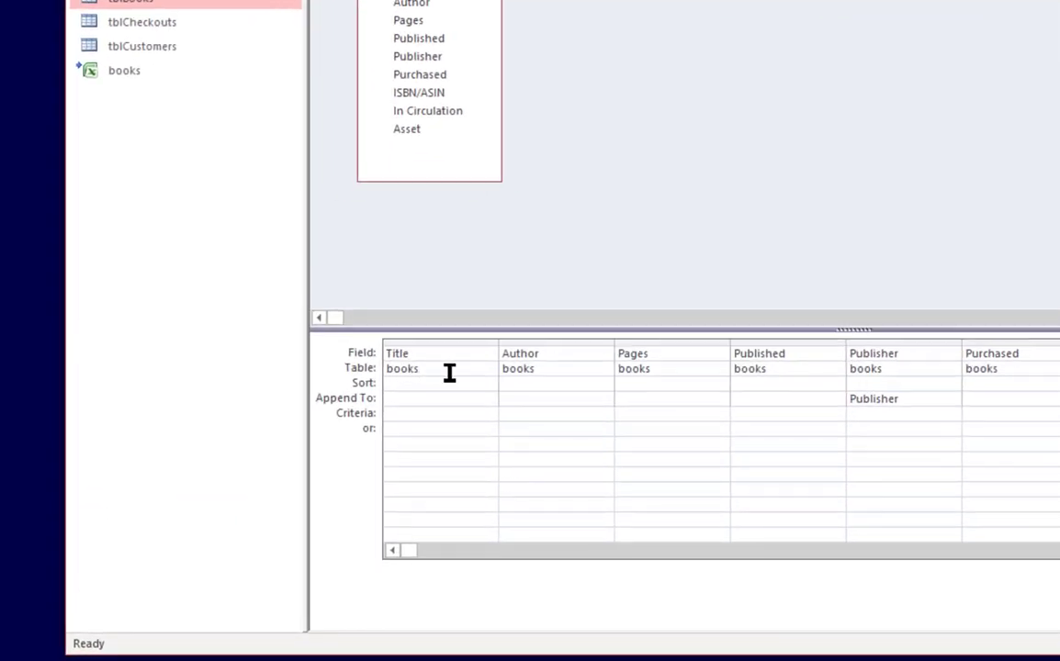
pyautogui.click(435, 357)
pyautogui.click(436, 400)
pyautogui.click(490, 402)
pyautogui.click(459, 444)
pyautogui.click(554, 400)
pyautogui.click(606, 399)
pyautogui.click(579, 458)
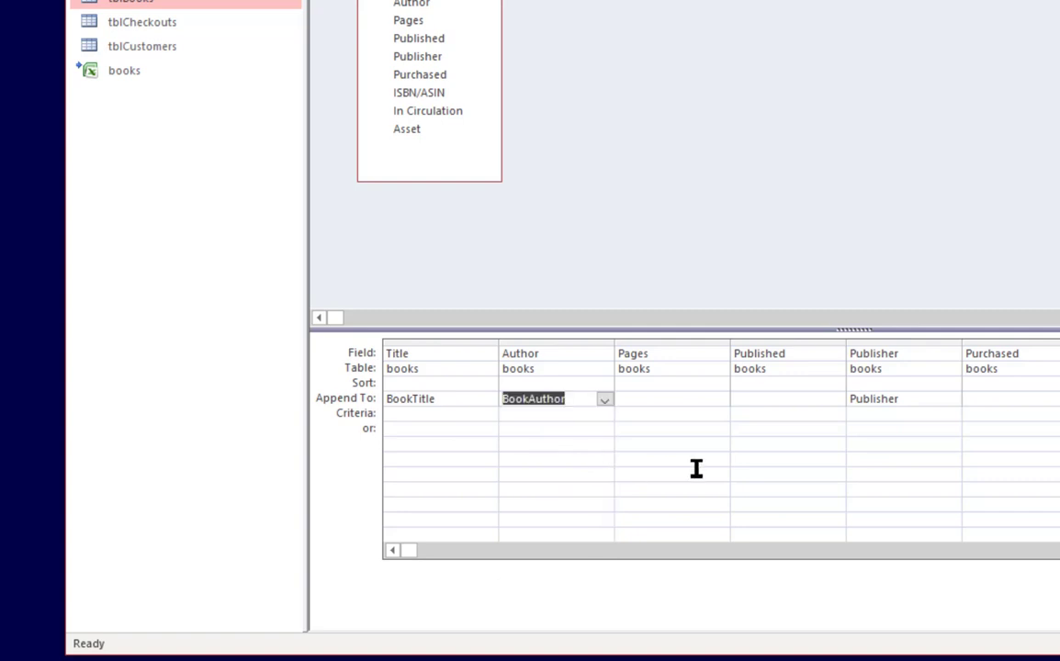
# Set Pages to append to NumberOfPages and Published to append to PublishedYear
pyautogui.click(690, 404)
pyautogui.click(721, 401)
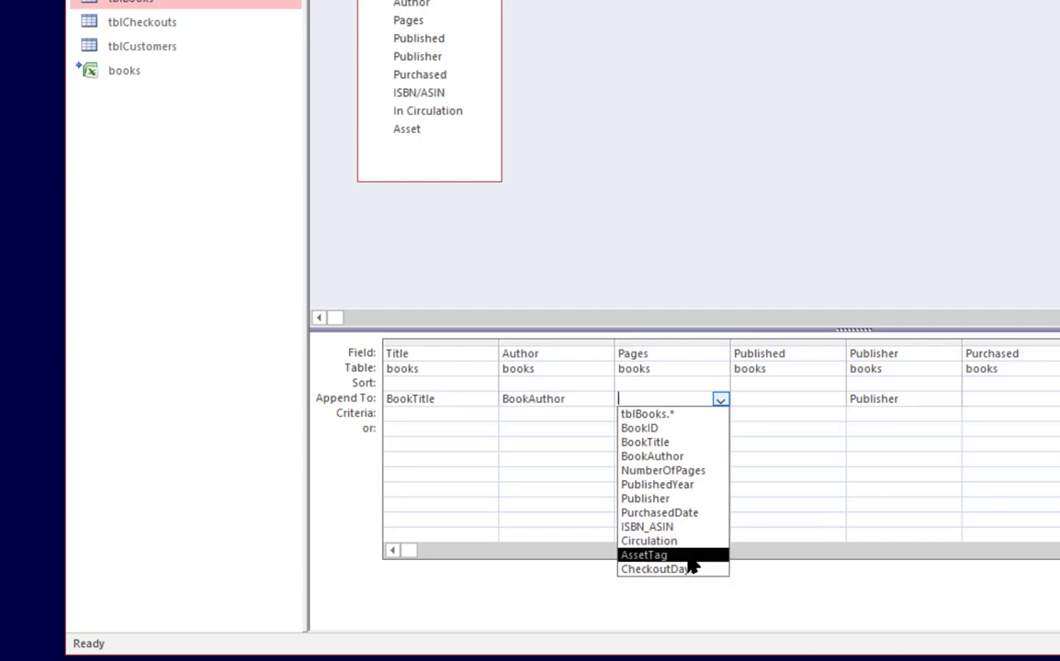
pyautogui.click(664, 470)
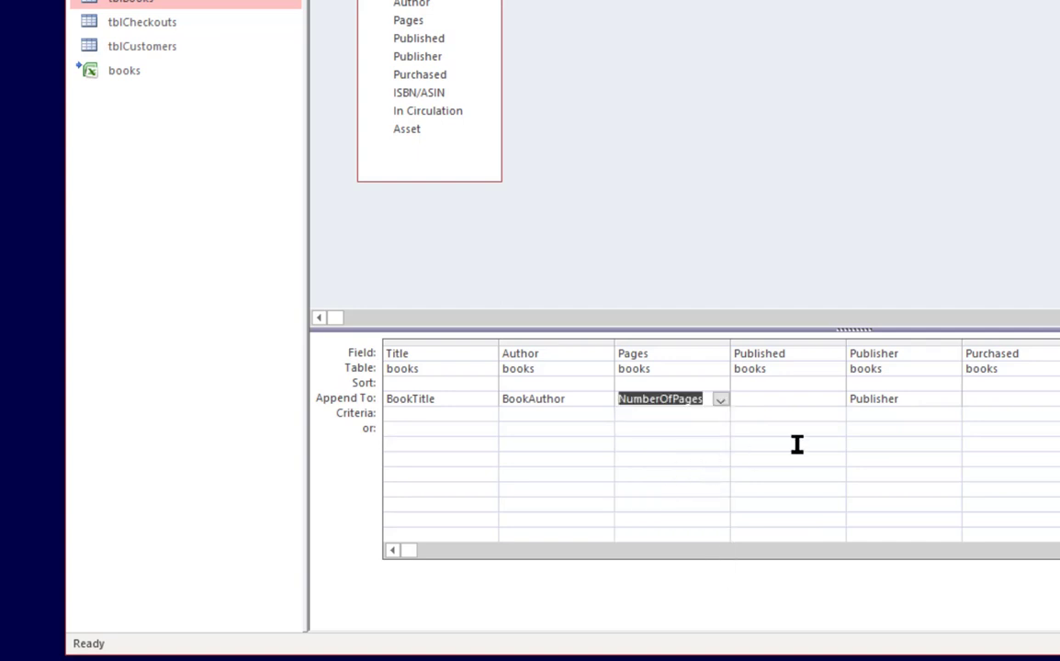
pyautogui.click(788, 399)
pyautogui.click(838, 401)
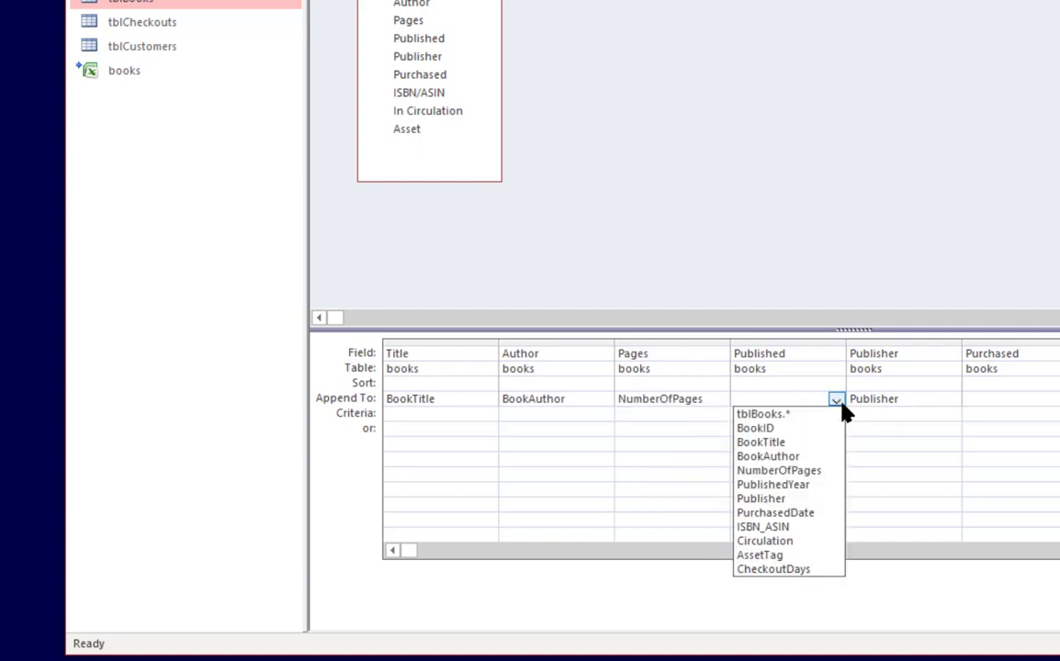
pyautogui.click(799, 485)
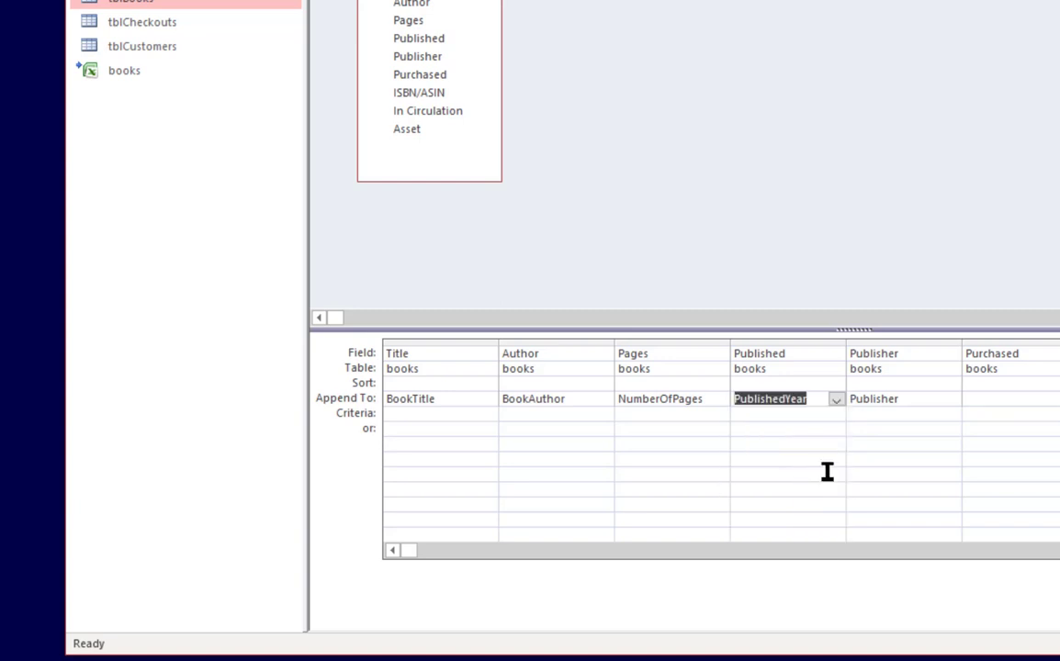
# Set Purchased to append to PurchasedDate and ISBN/ASIN to append to ISBN_ASIN
pyautogui.click(917, 399)
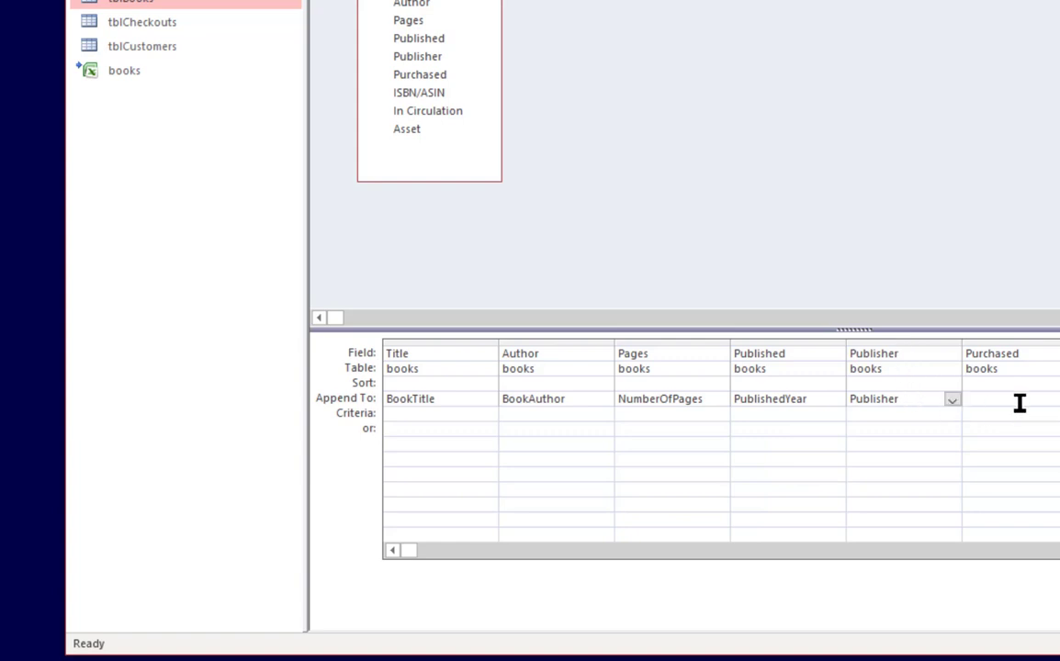
pyautogui.press('Tab')
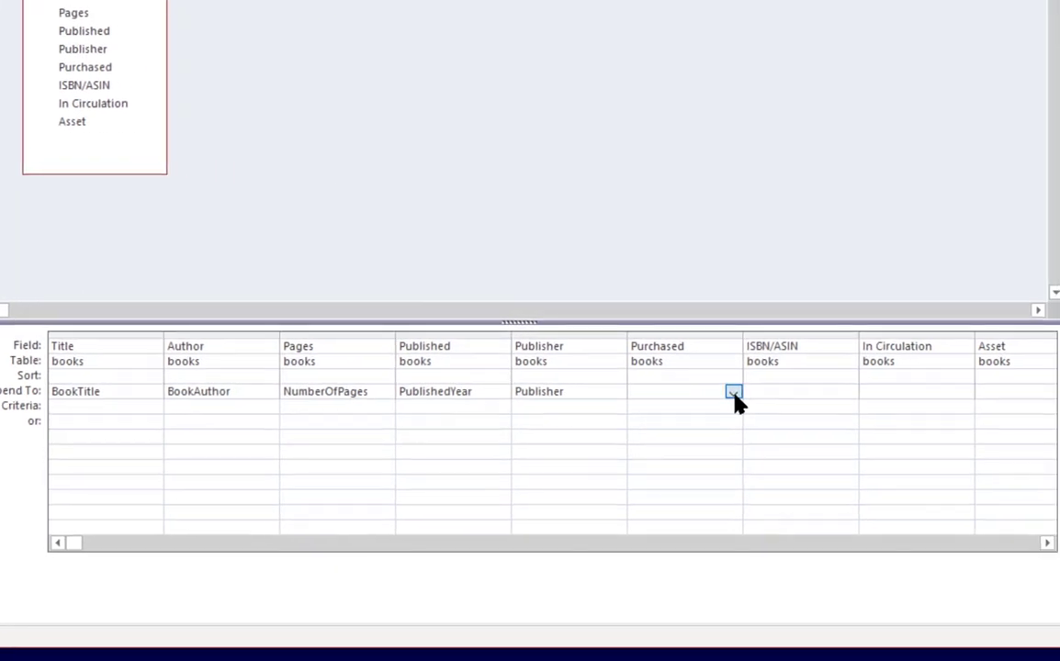
pyautogui.click(841, 396)
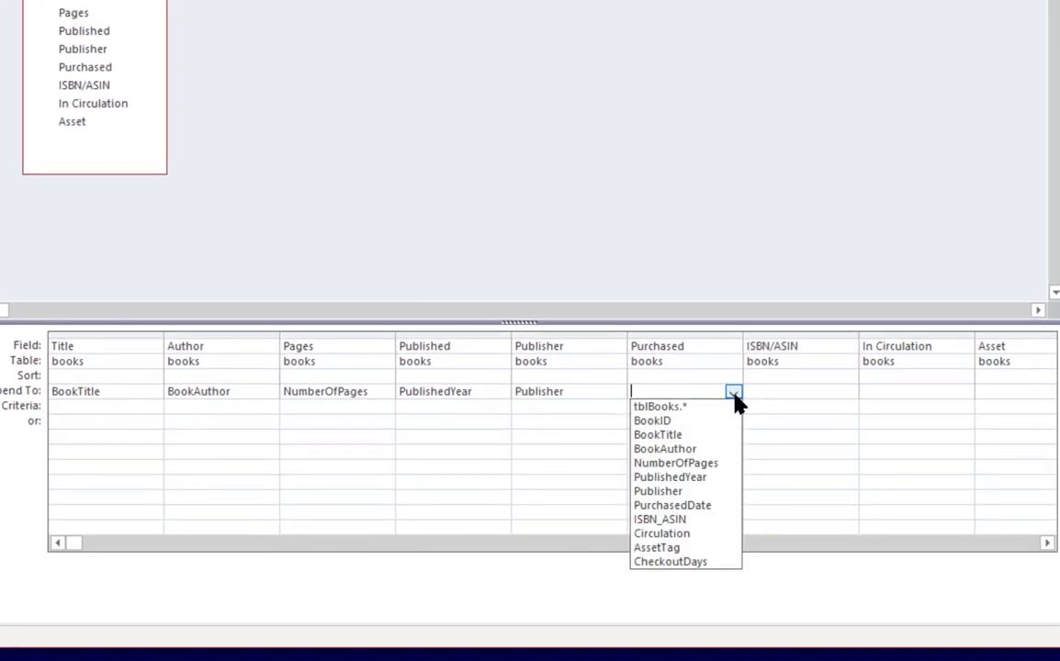
pyautogui.click(703, 506)
pyautogui.click(806, 397)
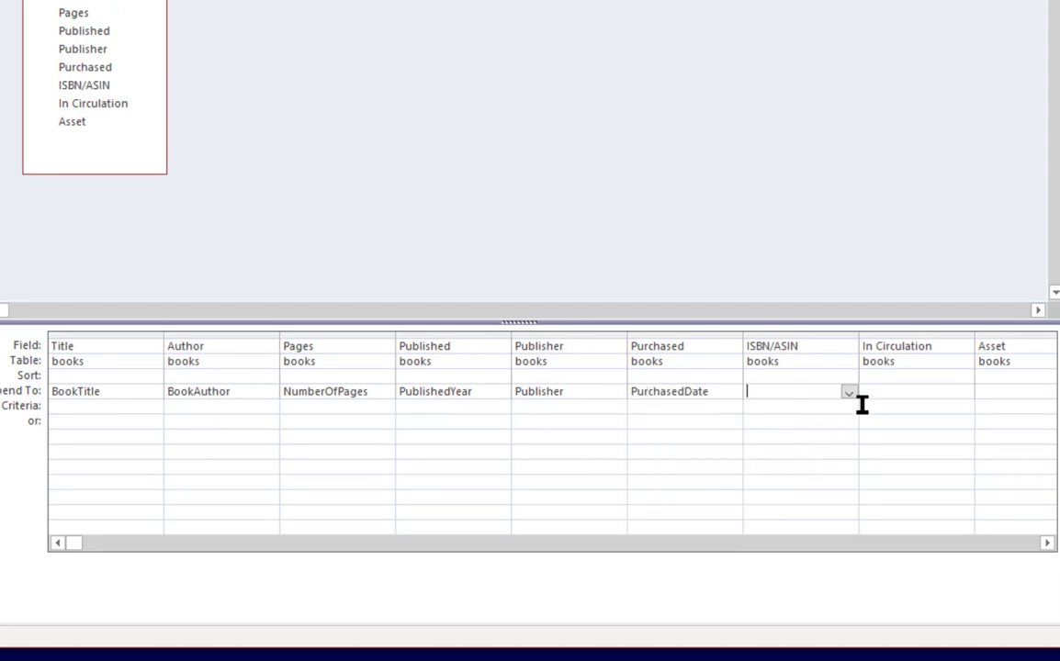
pyautogui.click(848, 394)
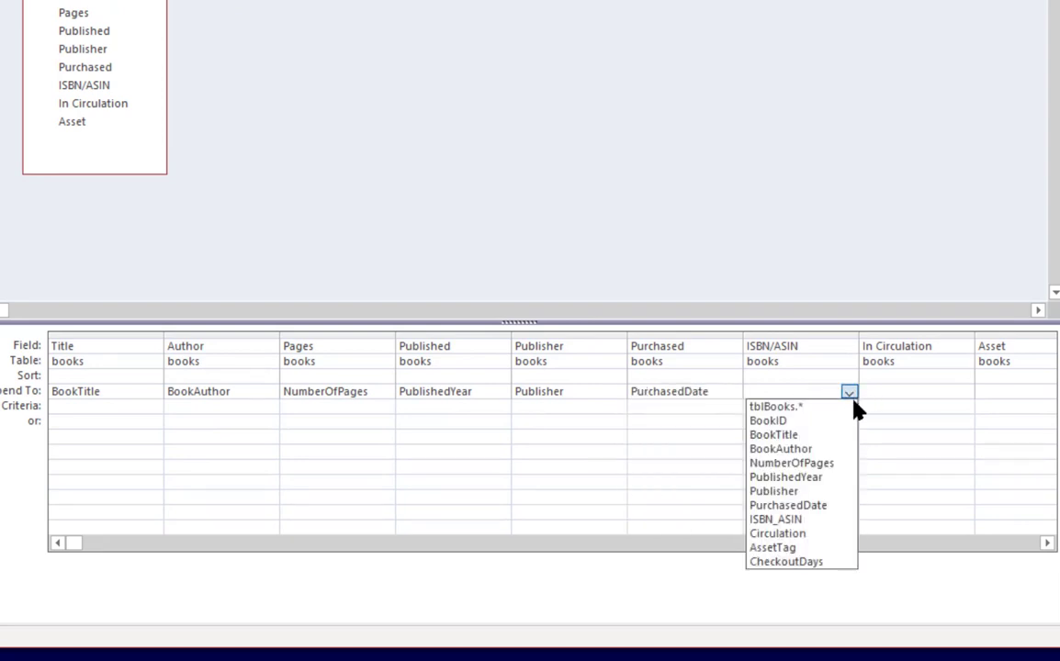
pyautogui.click(812, 521)
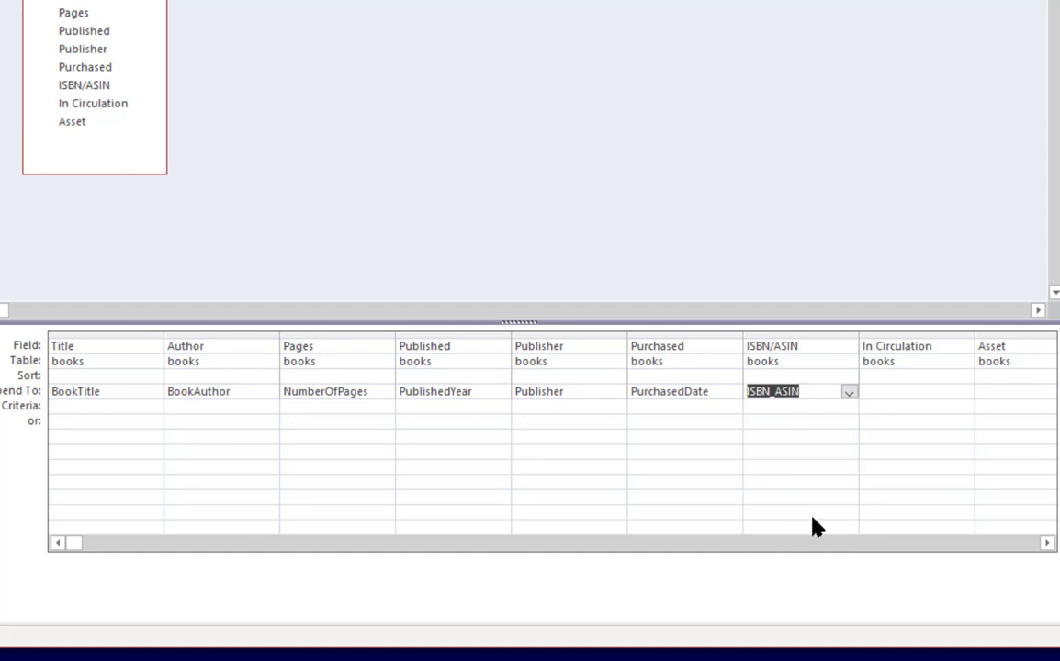
# Set In Circulation to append to Circulation and Asset to append to AssetTag
pyautogui.click(905, 397)
pyautogui.click(964, 393)
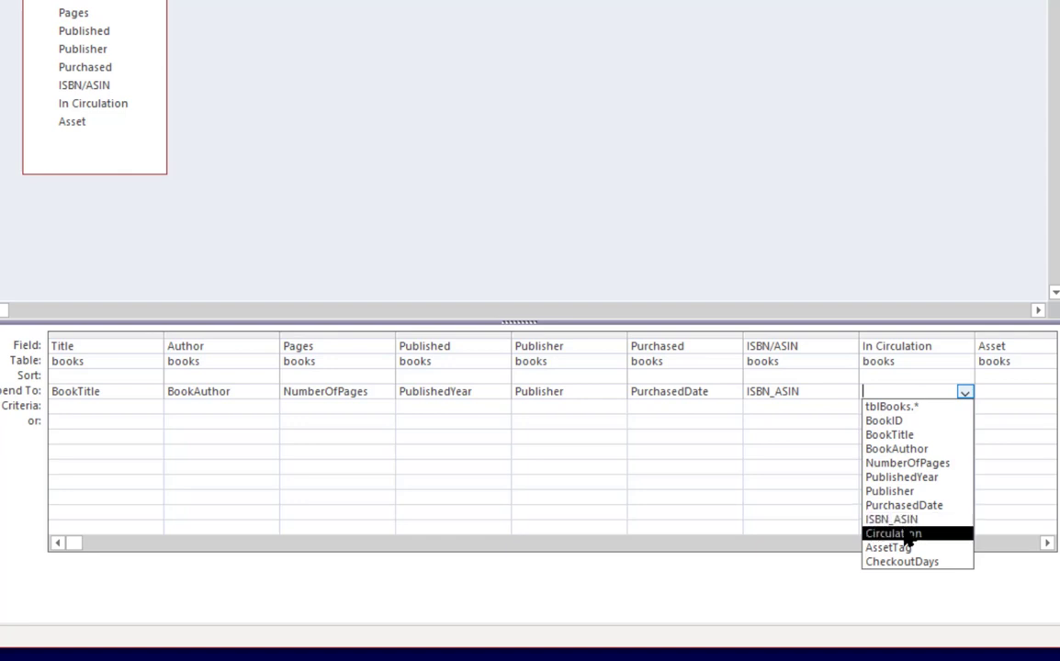
pyautogui.click(905, 534)
pyautogui.click(1003, 394)
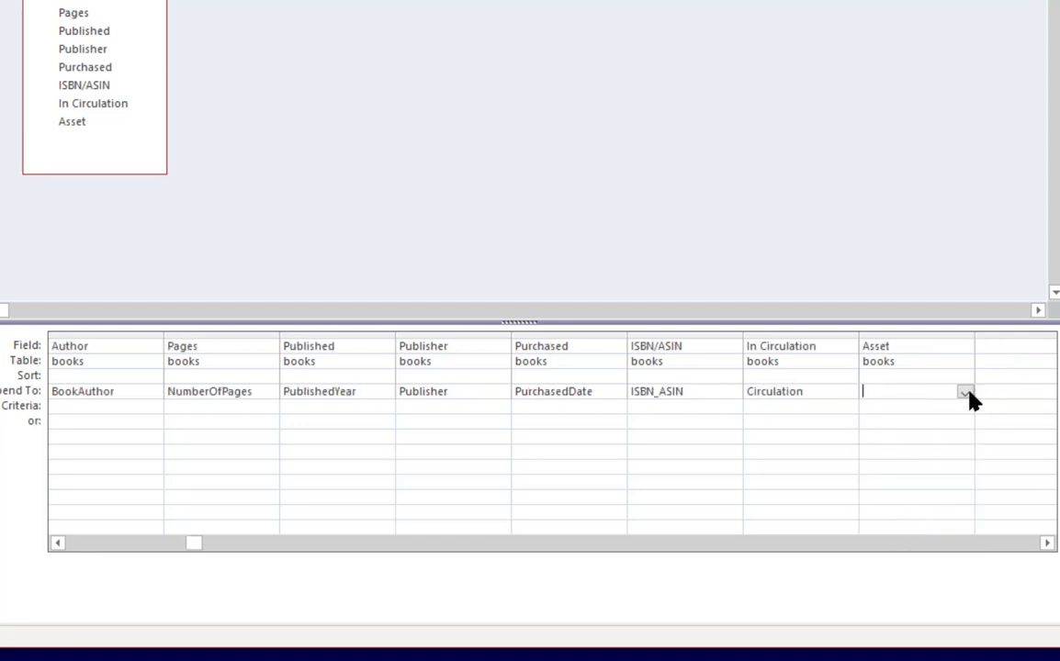
pyautogui.click(966, 393)
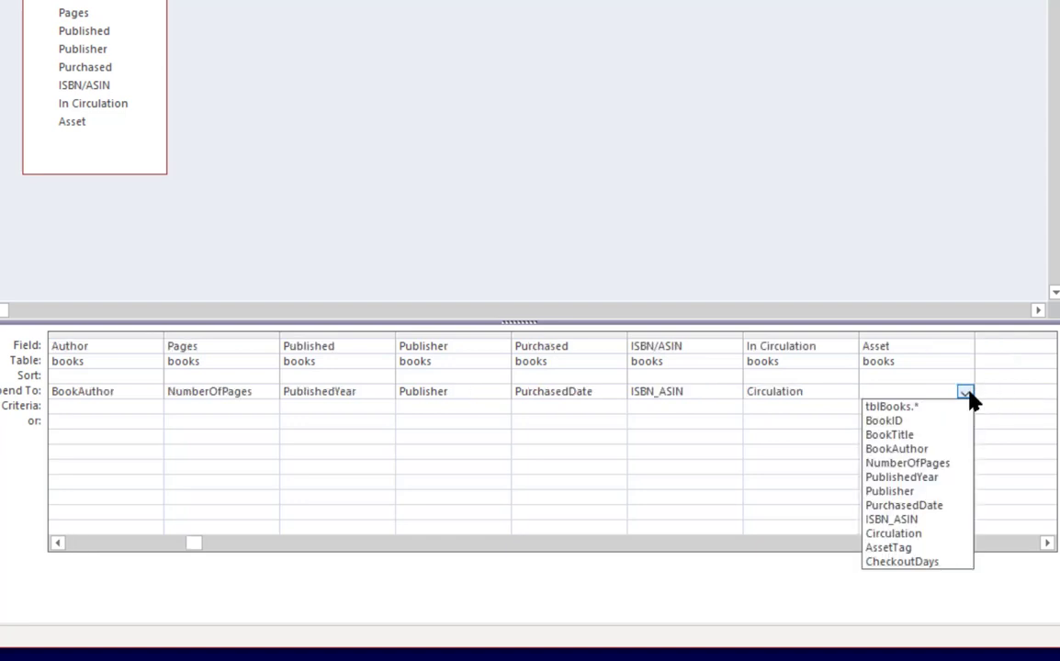
pyautogui.click(887, 548)
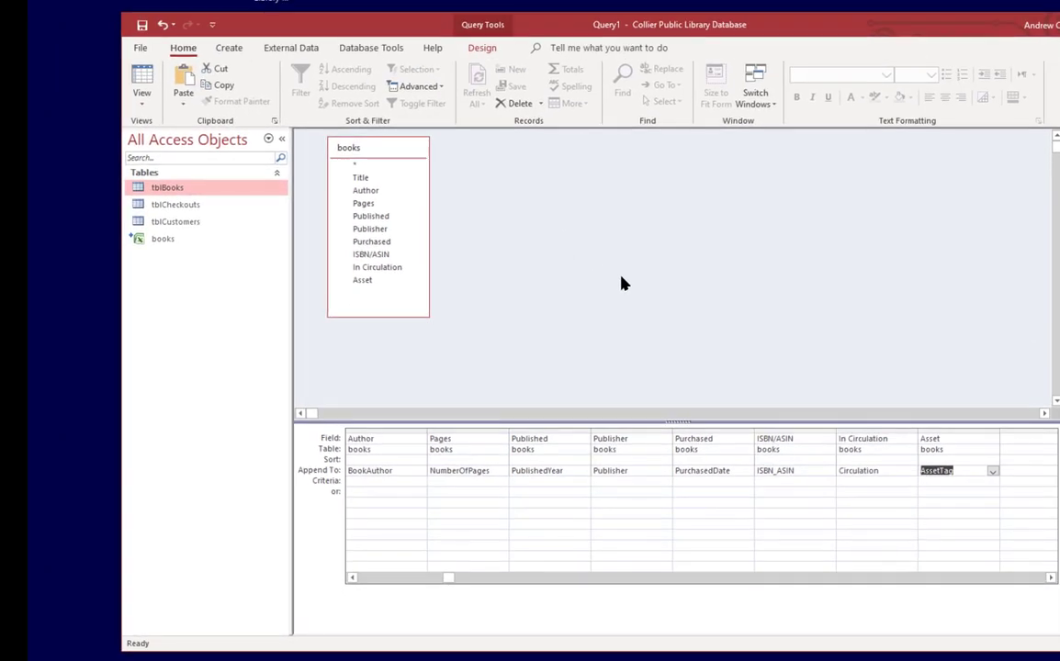
# Preview the append query's records in Datasheet View, return to Design View, and run the query to add the records to tblBooks
pyautogui.click(489, 51)
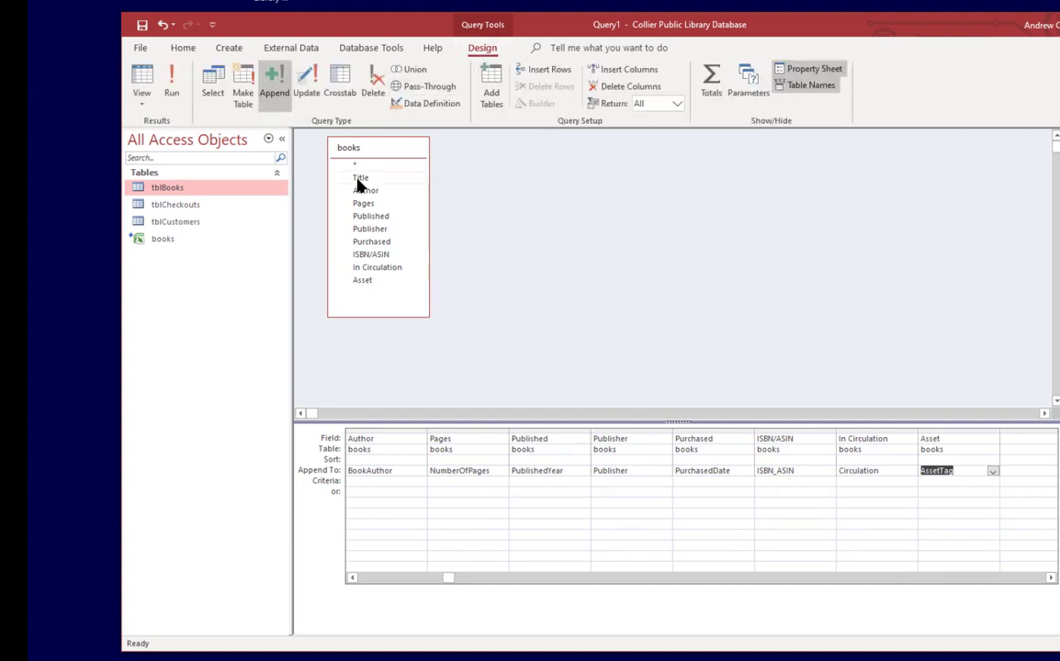
pyautogui.click(151, 84)
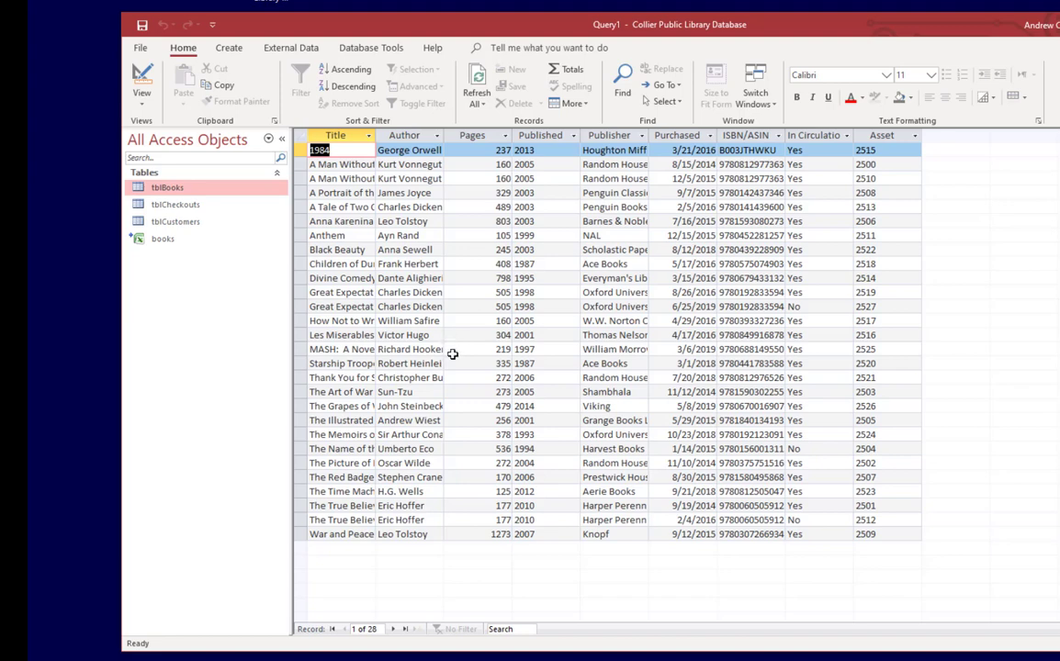
pyautogui.click(142, 99)
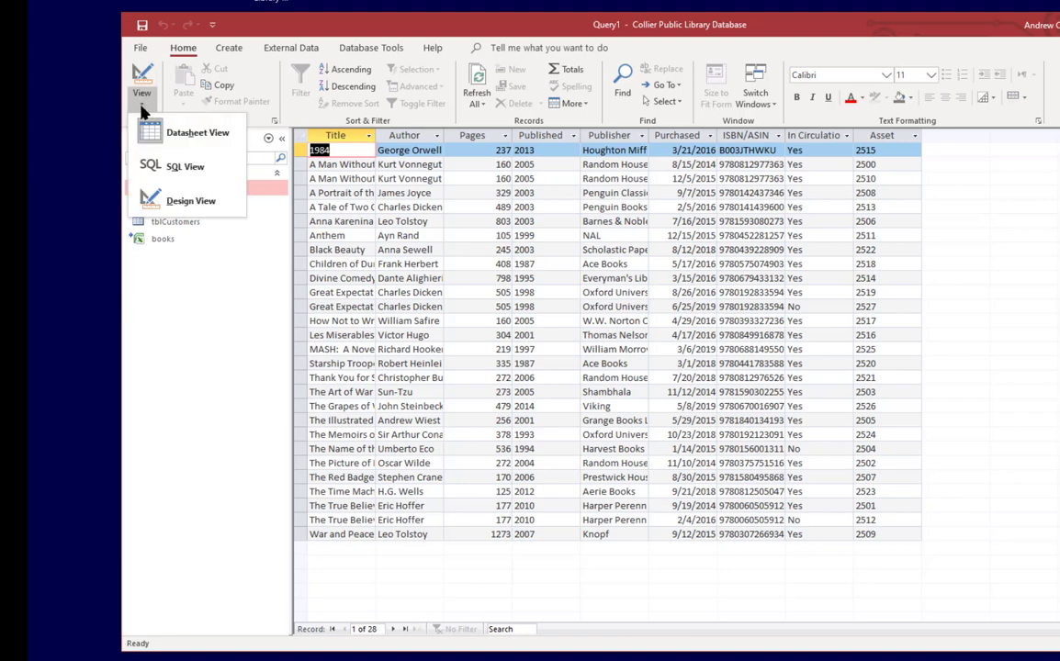
pyautogui.click(190, 201)
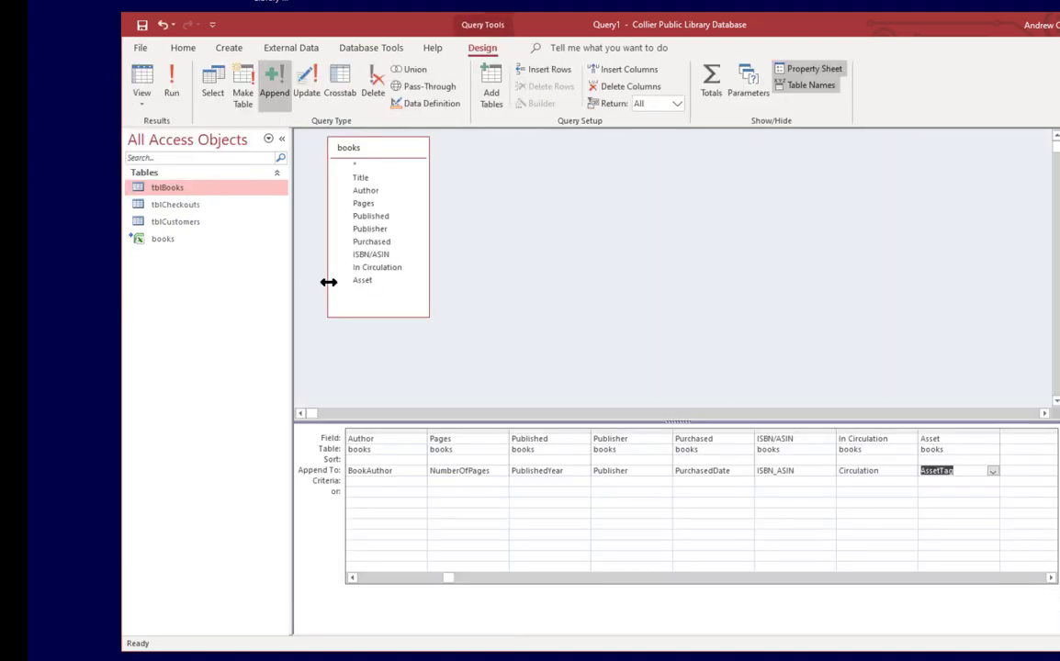
pyautogui.click(183, 90)
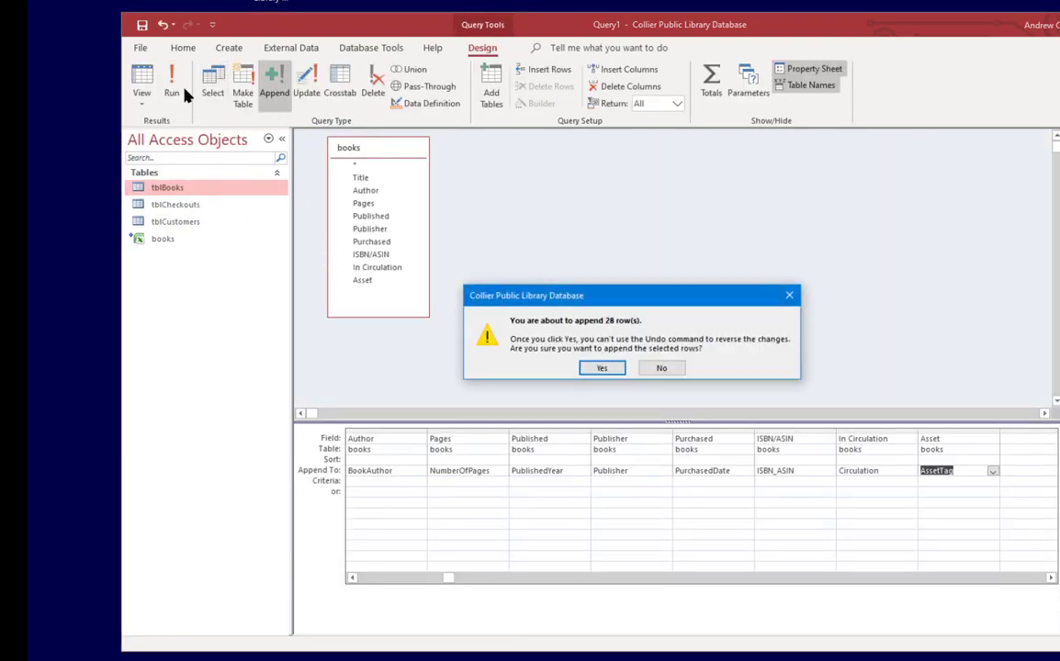
pyautogui.click(603, 369)
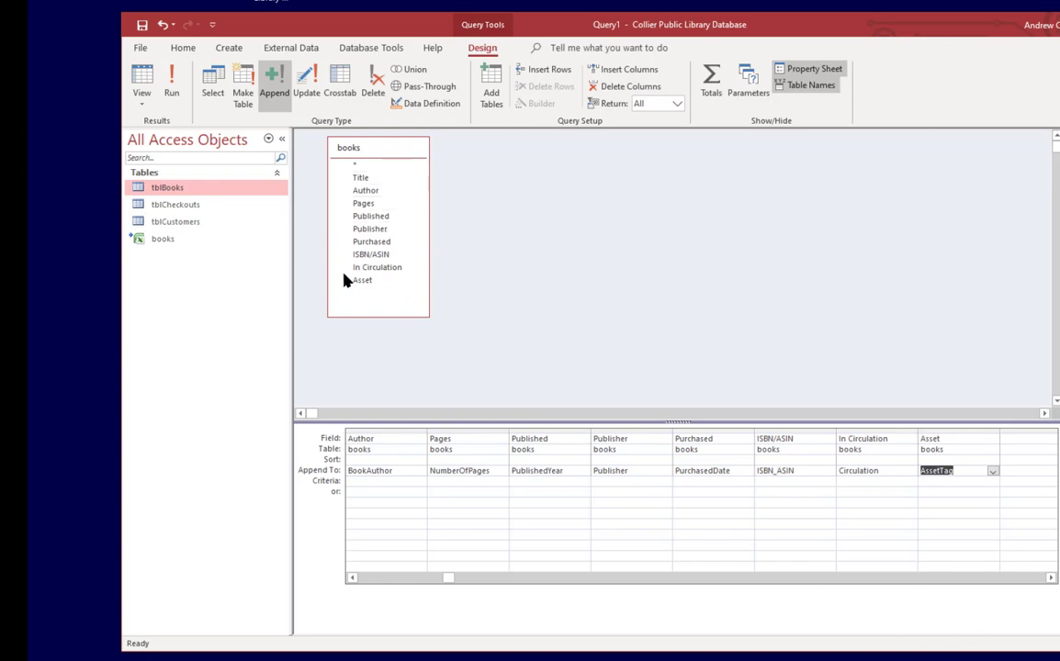
# Review the appended records in tblBooks and the BookID field in the table relationships diagram
pyautogui.doubleClick(167, 188)
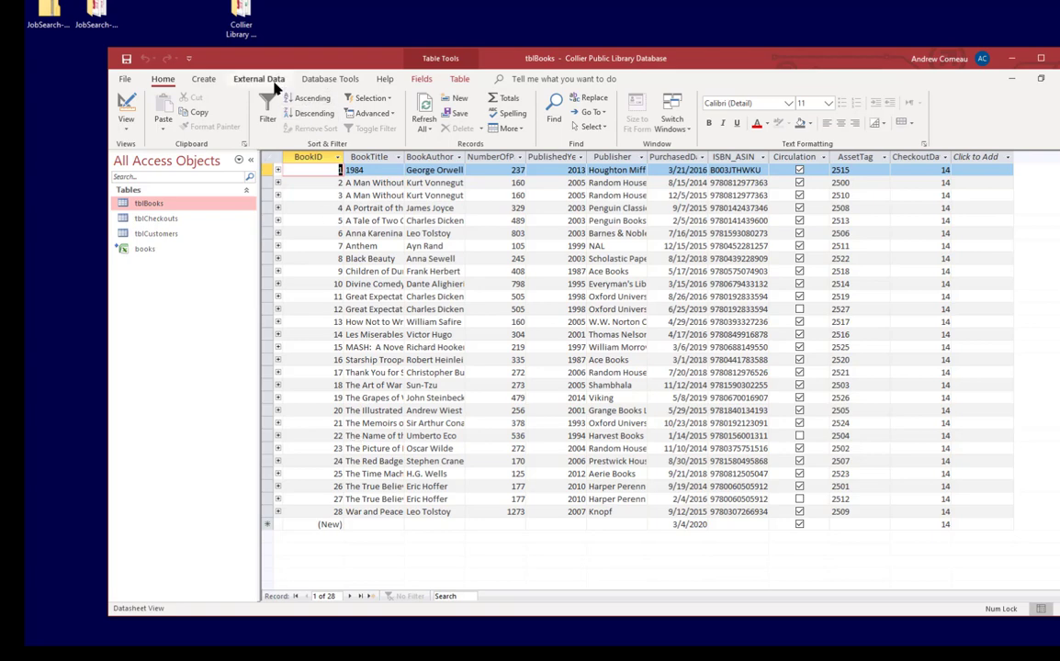
pyautogui.click(317, 79)
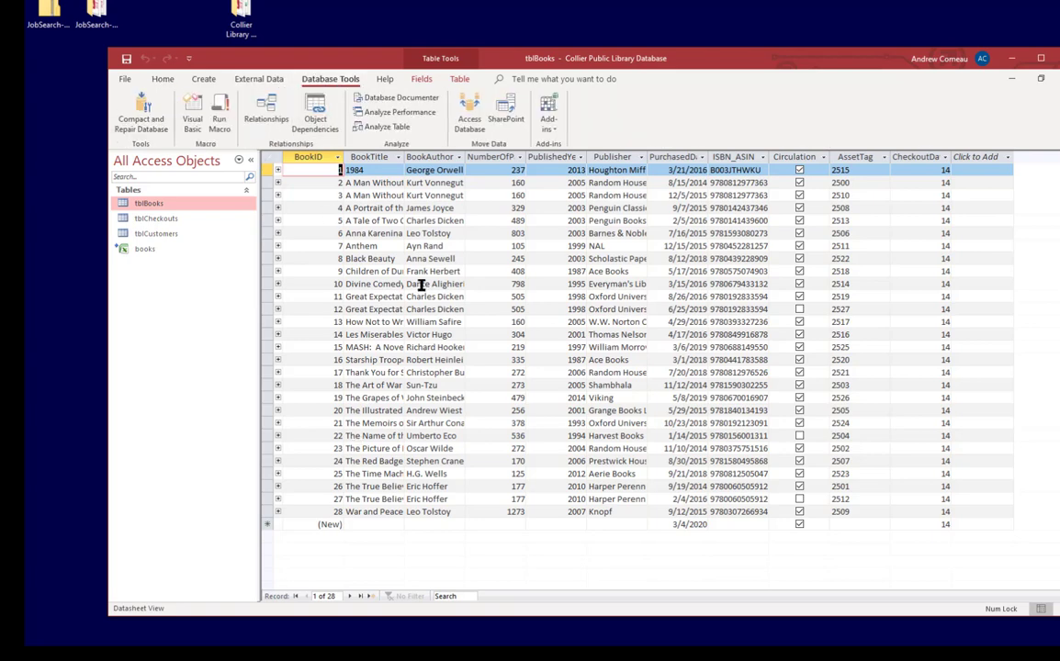
pyautogui.click(269, 112)
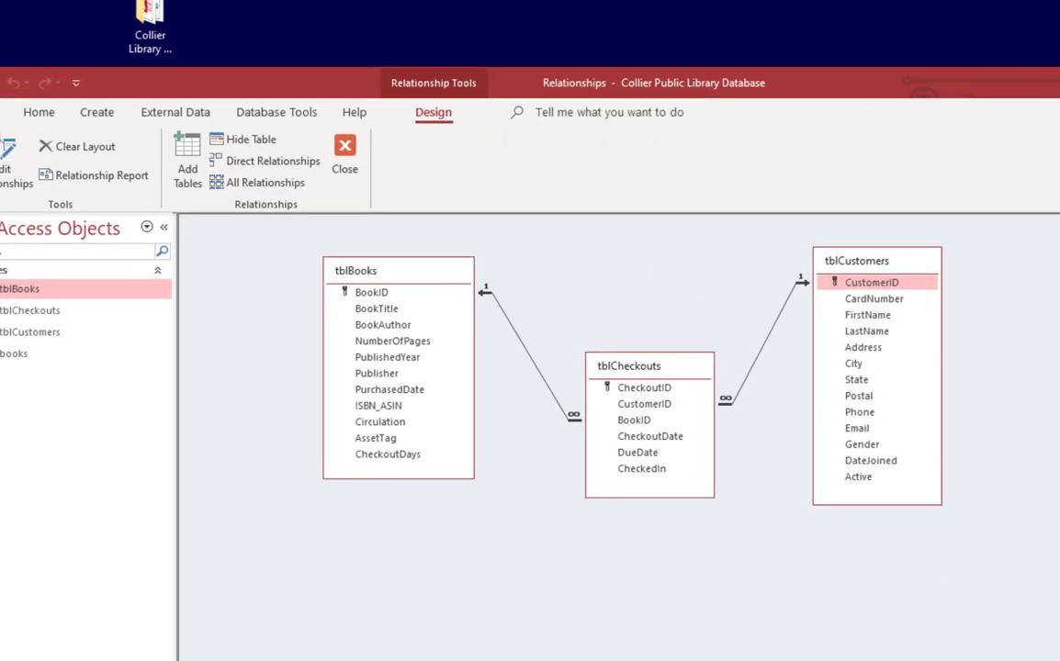
pyautogui.click(377, 292)
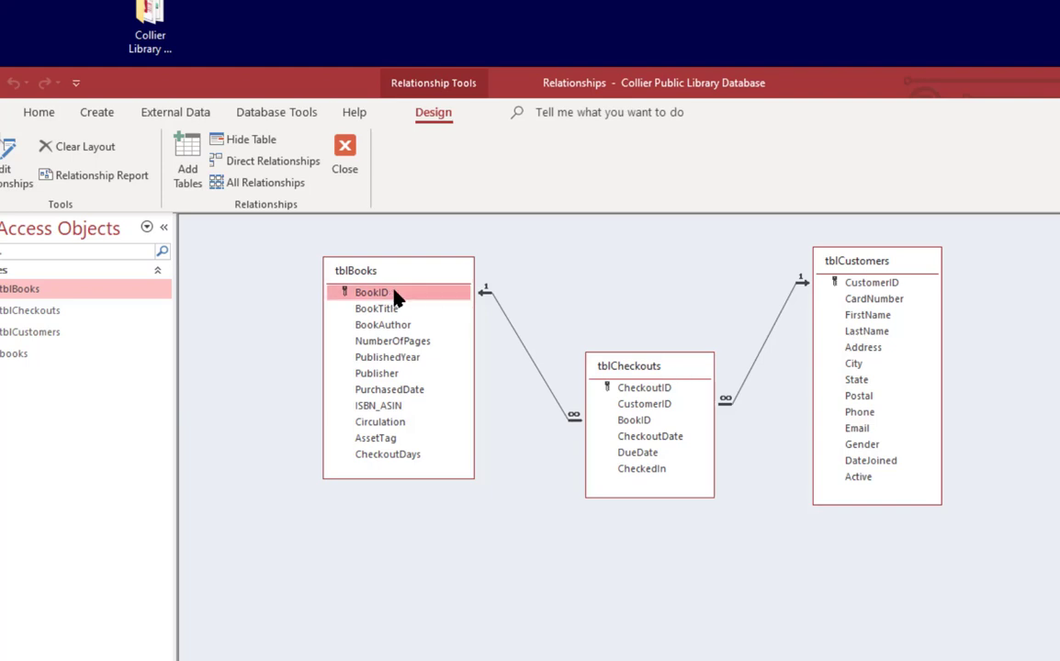
pyautogui.click(344, 151)
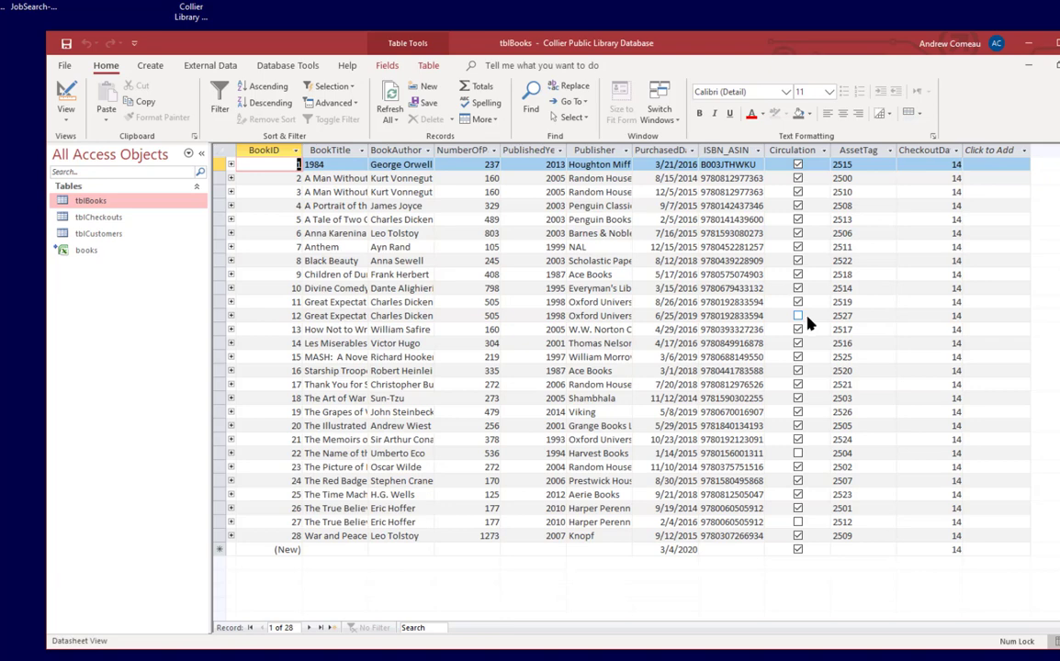
# Widen the CheckoutDays column in tblBooks and check the field's default value in the table design
pyautogui.click(799, 522)
pyautogui.moveTo(960, 151); pyautogui.dragTo(1007, 154)
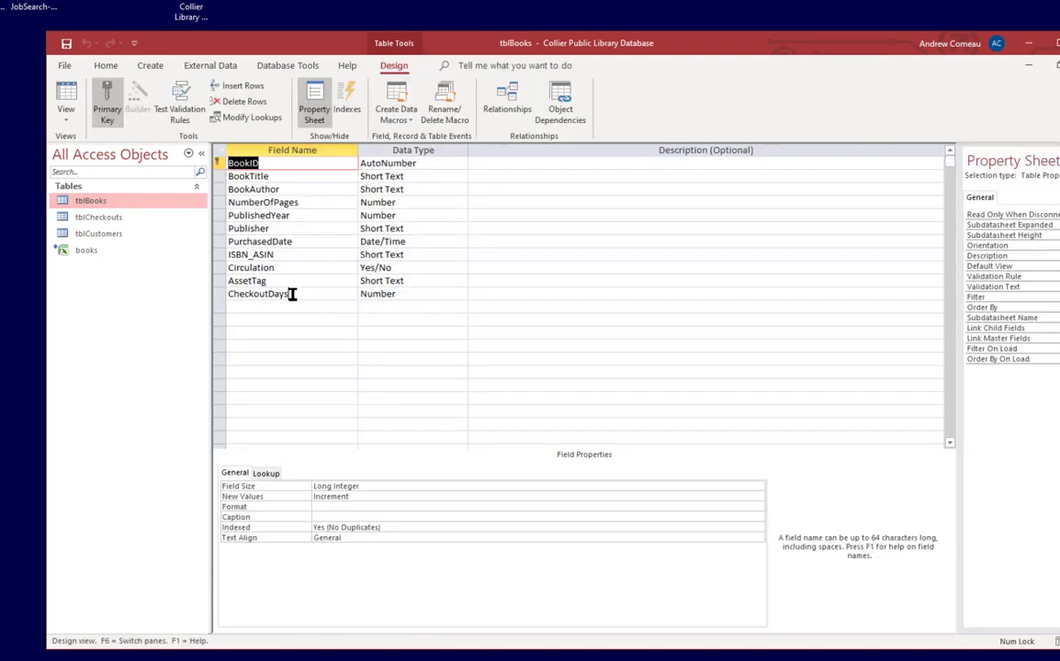
pyautogui.click(291, 294)
pyautogui.click(340, 539)
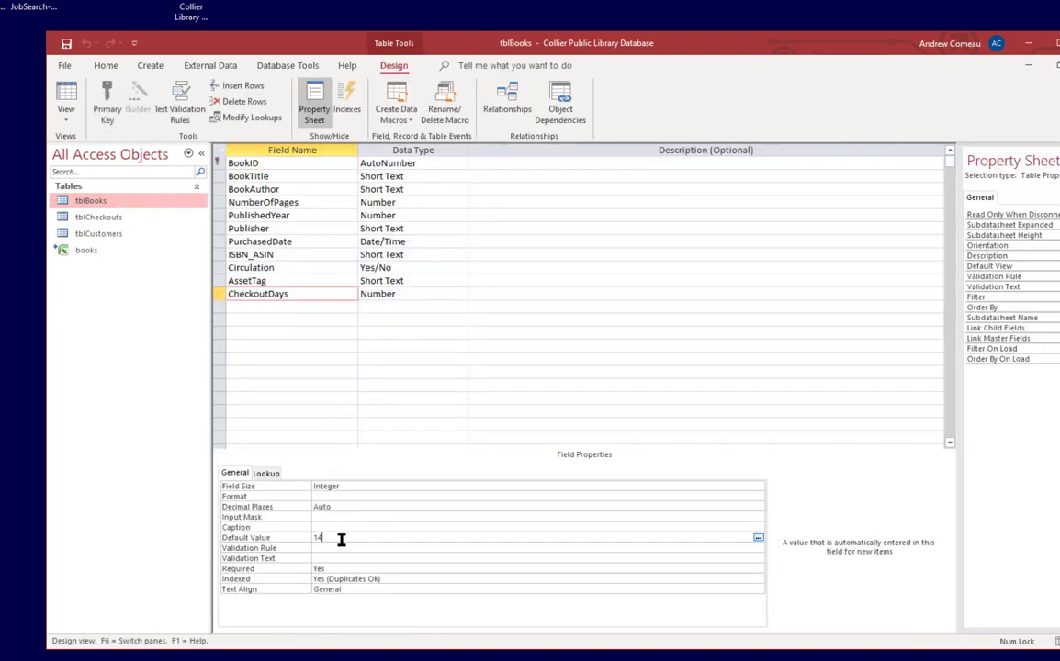
pyautogui.click(63, 96)
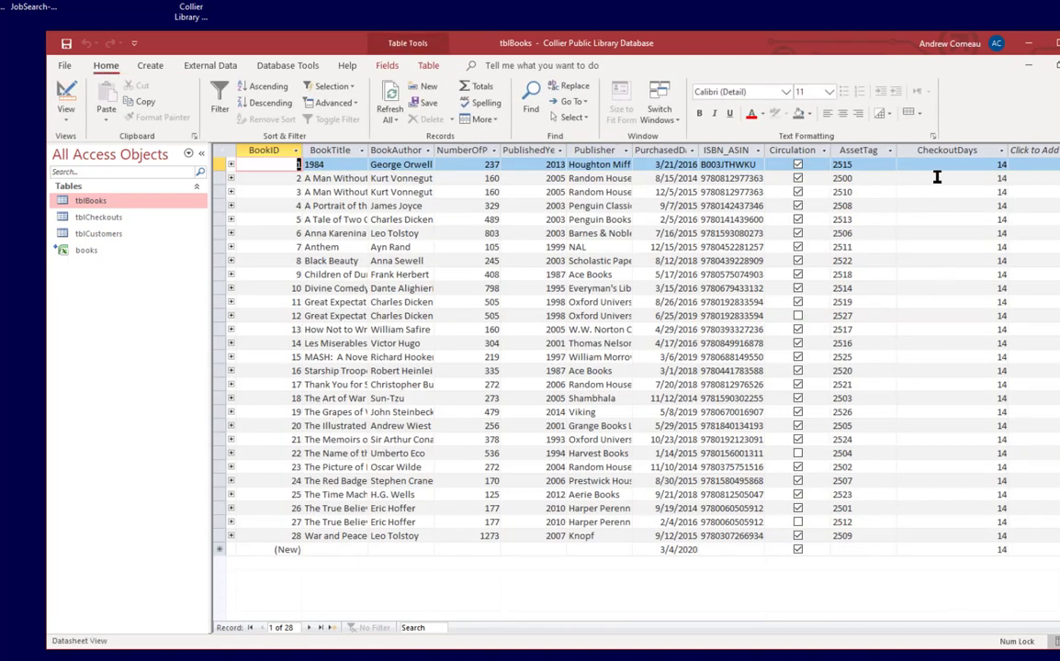
# Fit the CheckoutDays column to its contents and close tblBooks without saving the layout changes
pyautogui.click(937, 164)
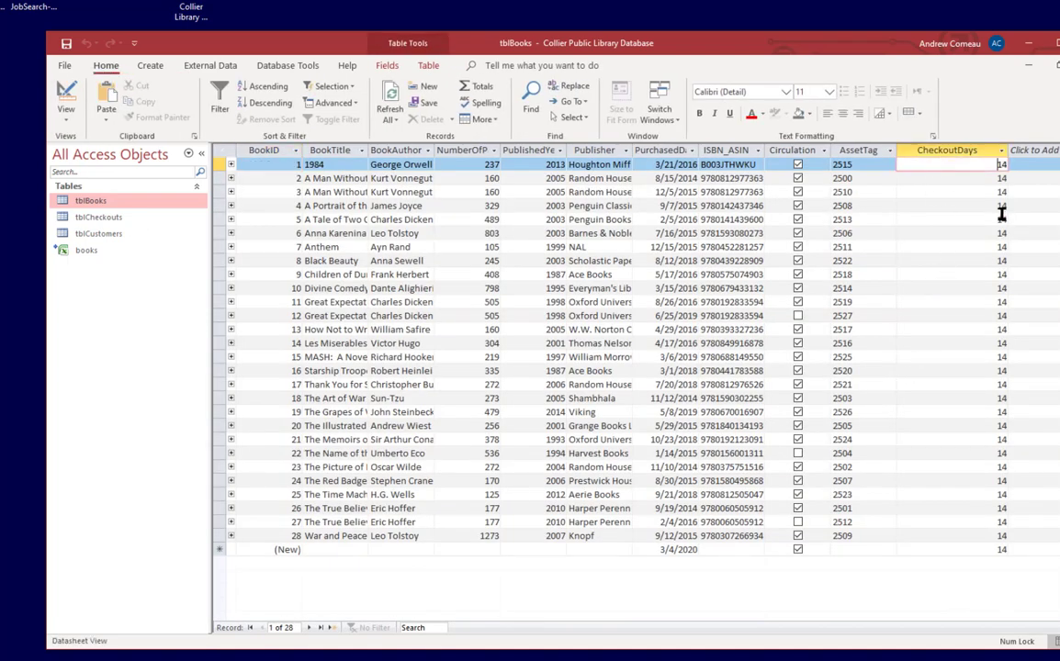
pyautogui.moveTo(1008, 148); pyautogui.dragTo(921, 149)
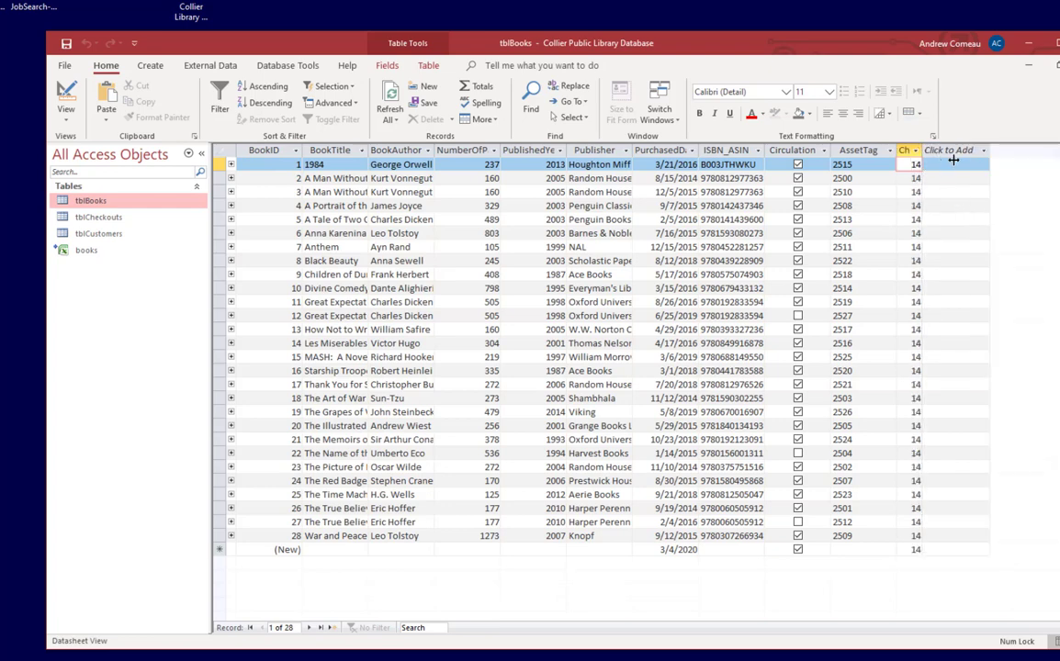
pyautogui.doubleClick(922, 151)
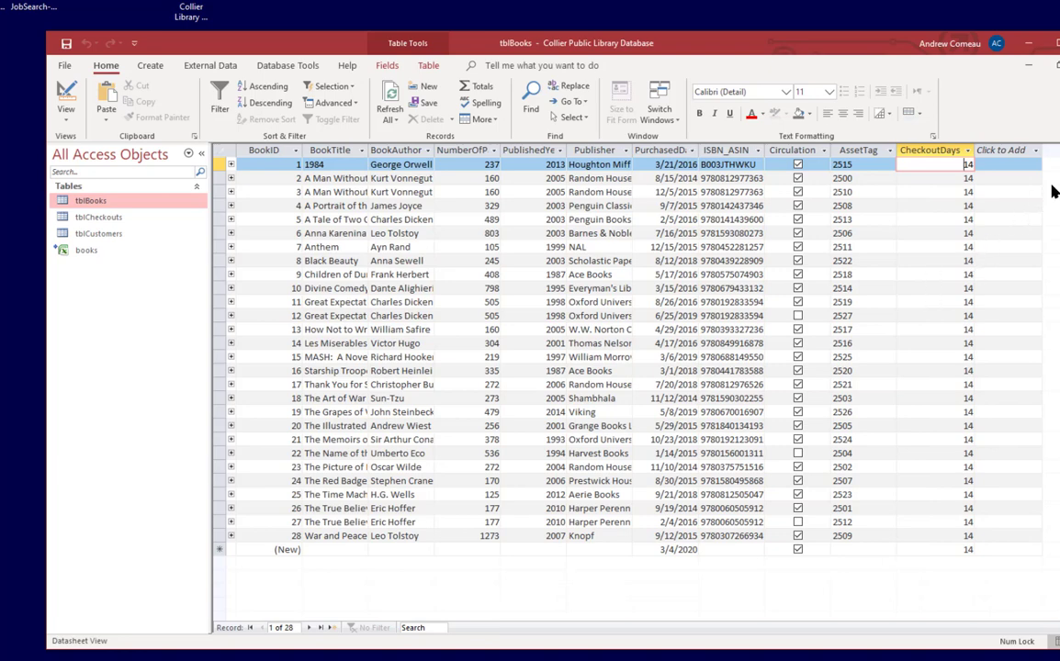
pyautogui.click(1059, 65)
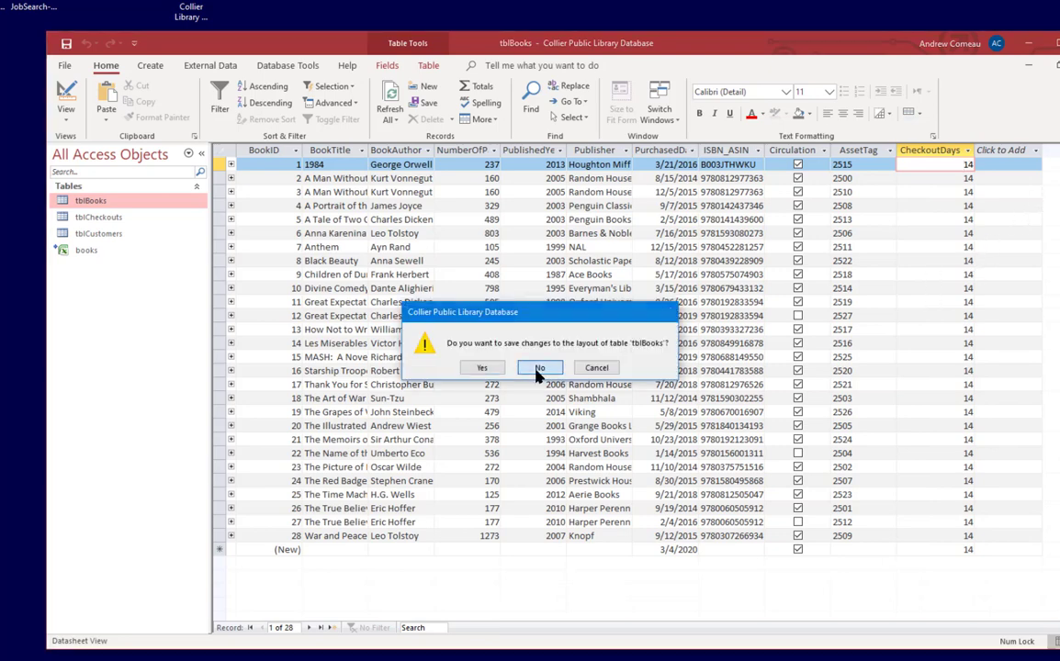
pyautogui.click(539, 369)
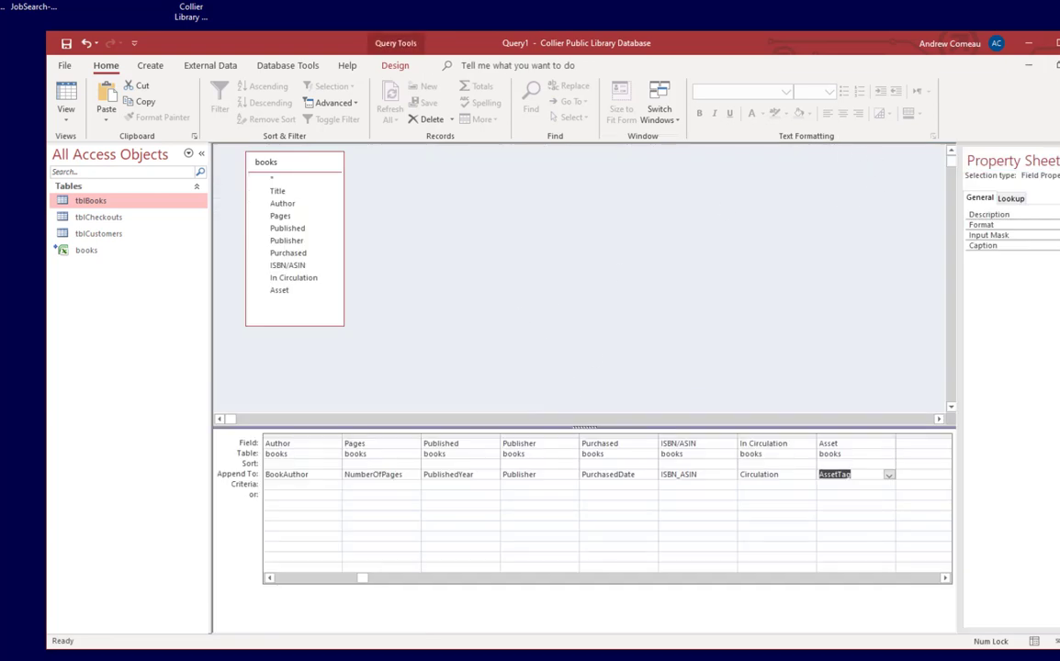
# Remove the books field list from the append query
pyautogui.click(281, 165)
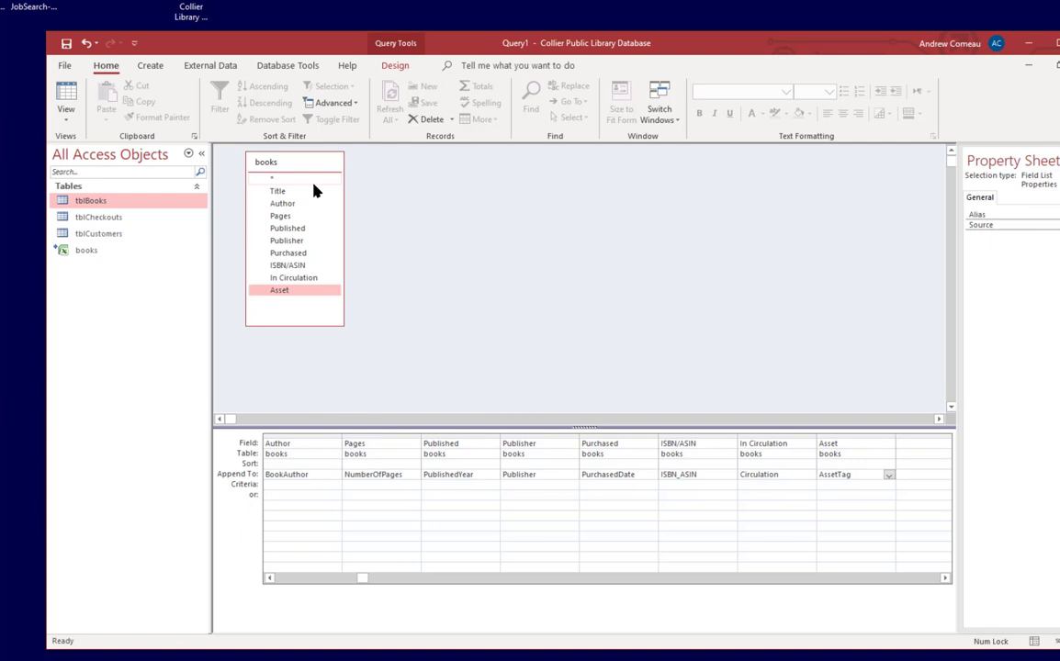
pyautogui.press('Delete')
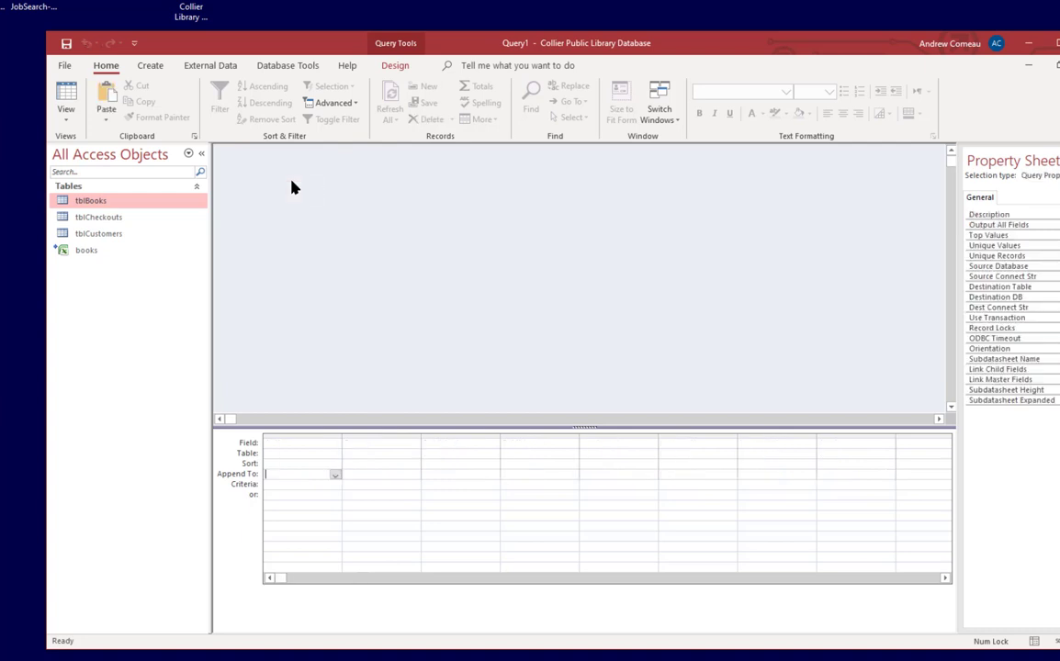
# Start an Excel data import from data.xlsx, choosing to link to the data source by creating a linked table
pyautogui.click(223, 70)
pyautogui.click(71, 111)
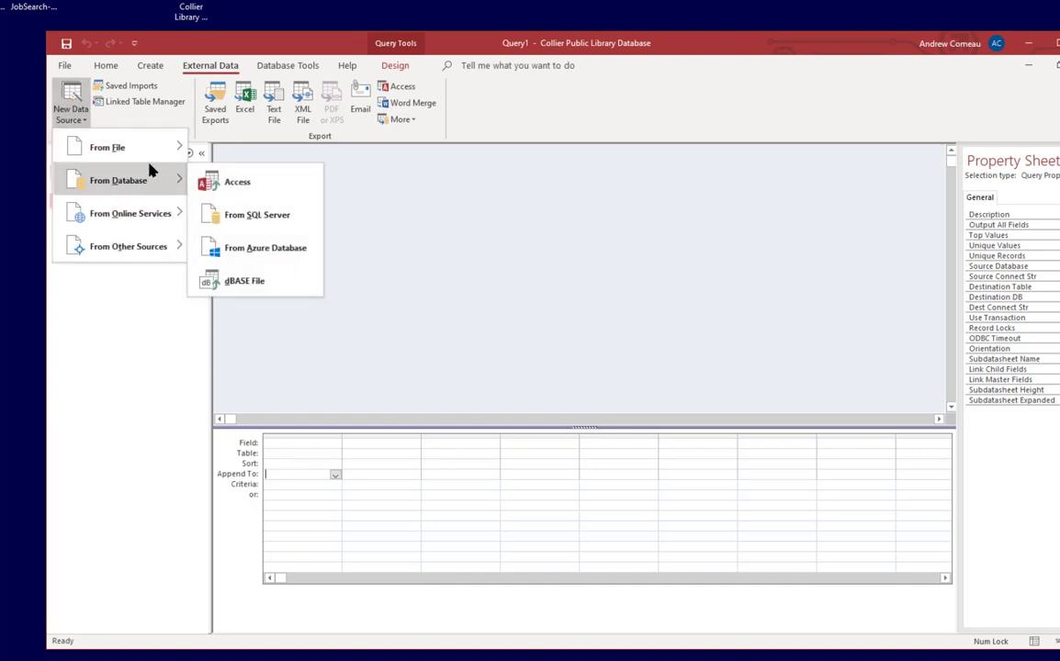
pyautogui.moveTo(184, 154)
pyautogui.click(237, 149)
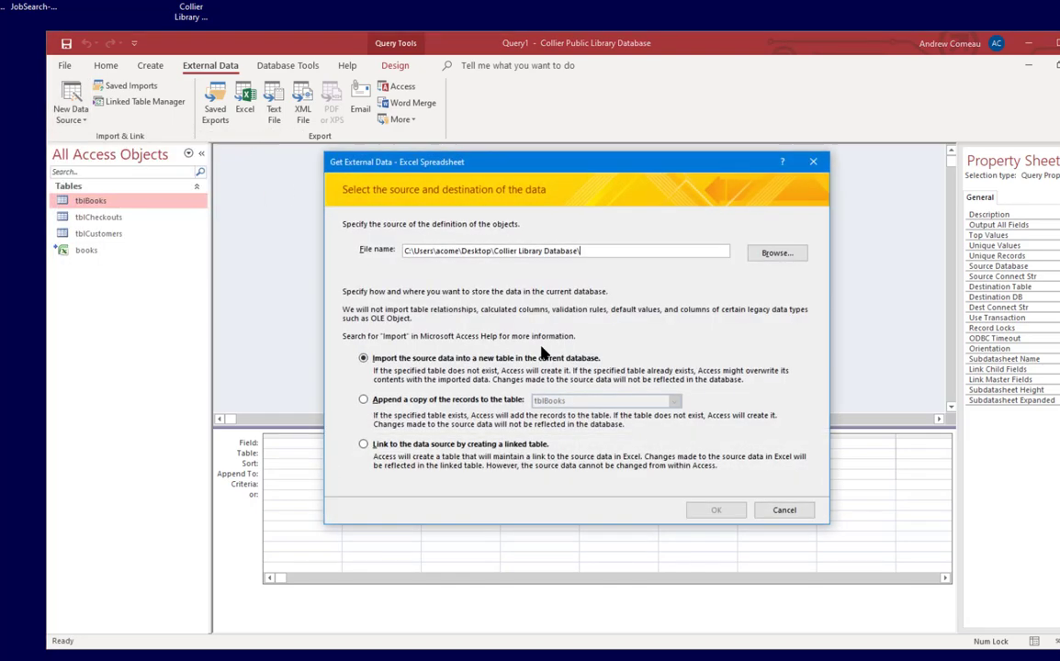
pyautogui.click(779, 256)
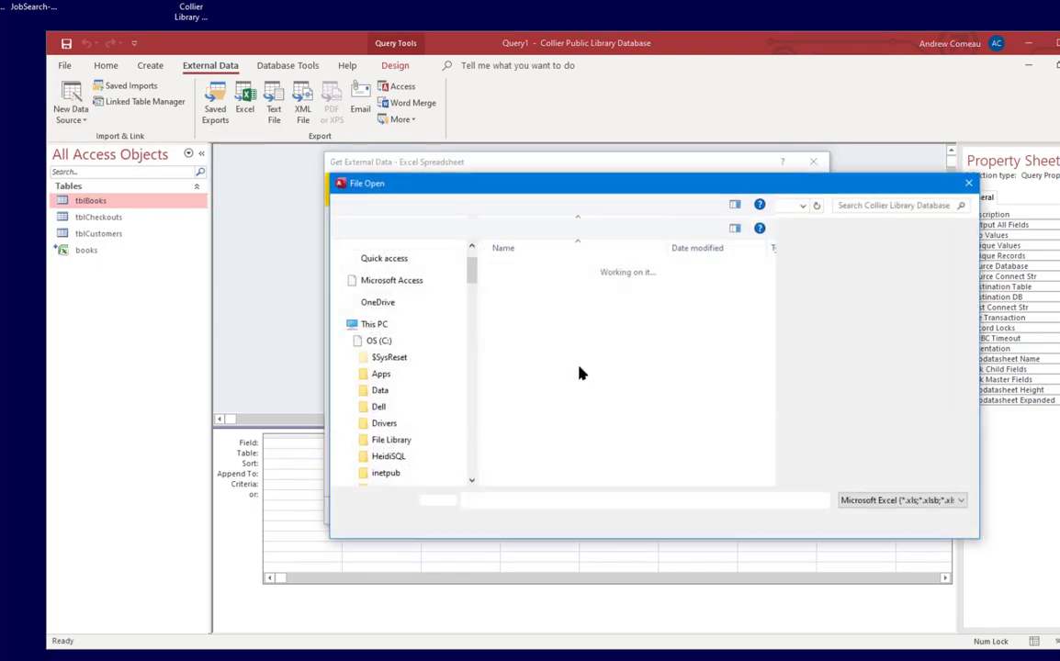
pyautogui.doubleClick(514, 269)
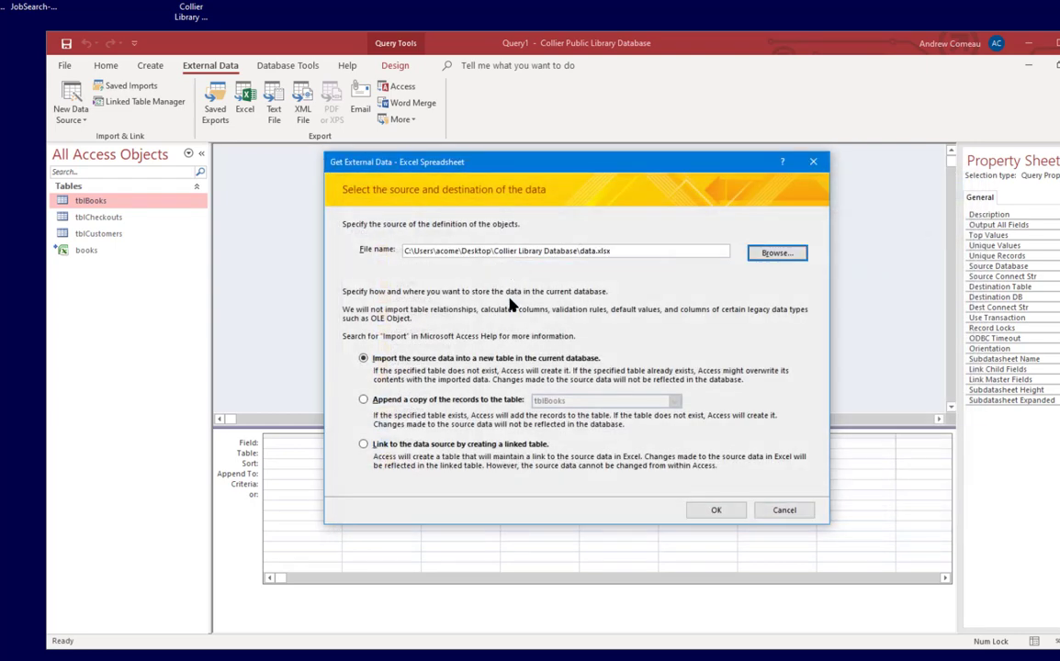
pyautogui.click(437, 445)
pyautogui.click(709, 510)
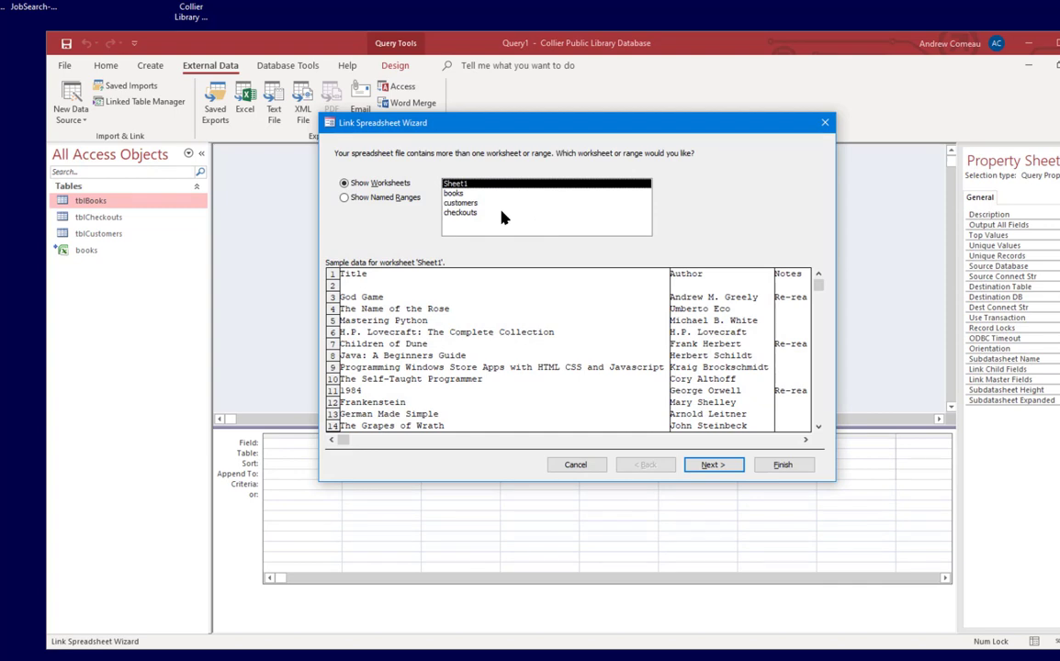
# Link the customers worksheet with its first row as column headings, keeping customers as the linked table name
pyautogui.click(464, 203)
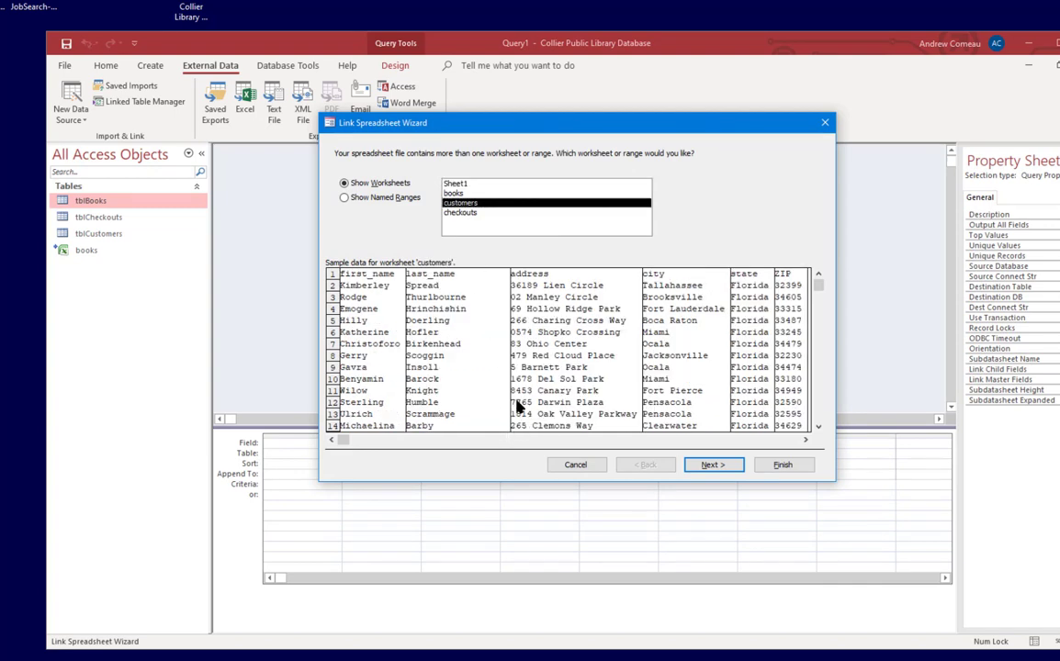
pyautogui.click(713, 465)
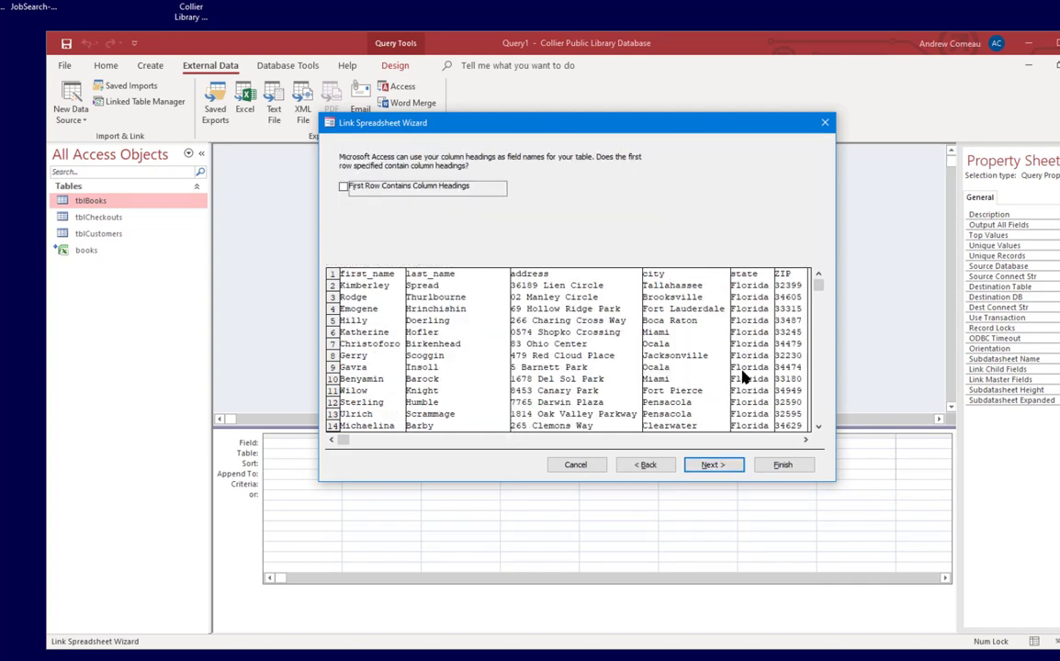
pyautogui.click(430, 186)
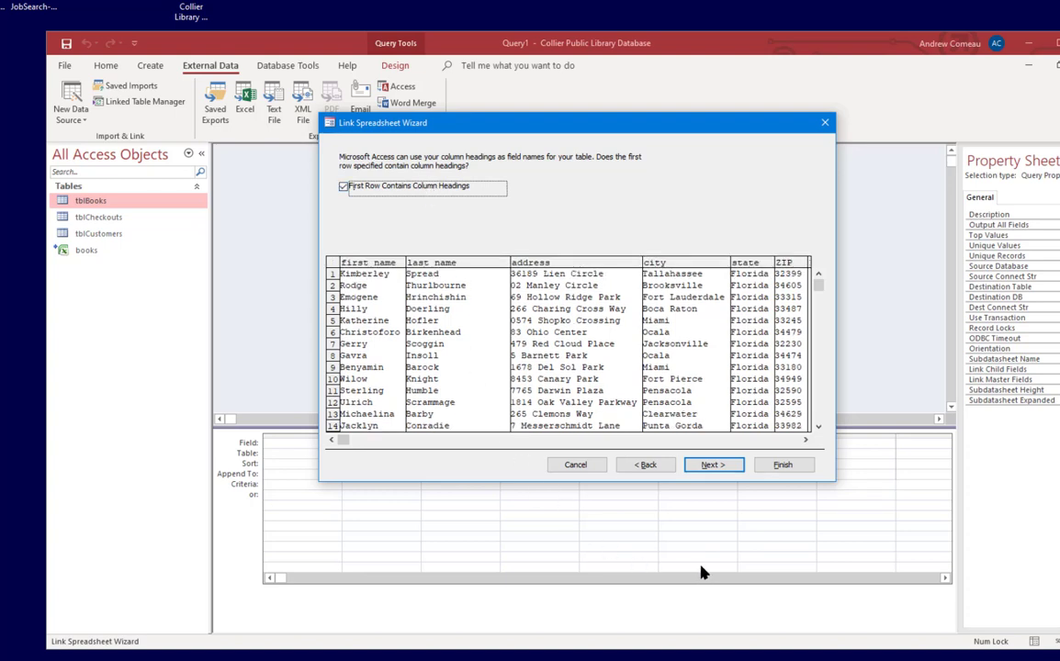
pyautogui.click(716, 469)
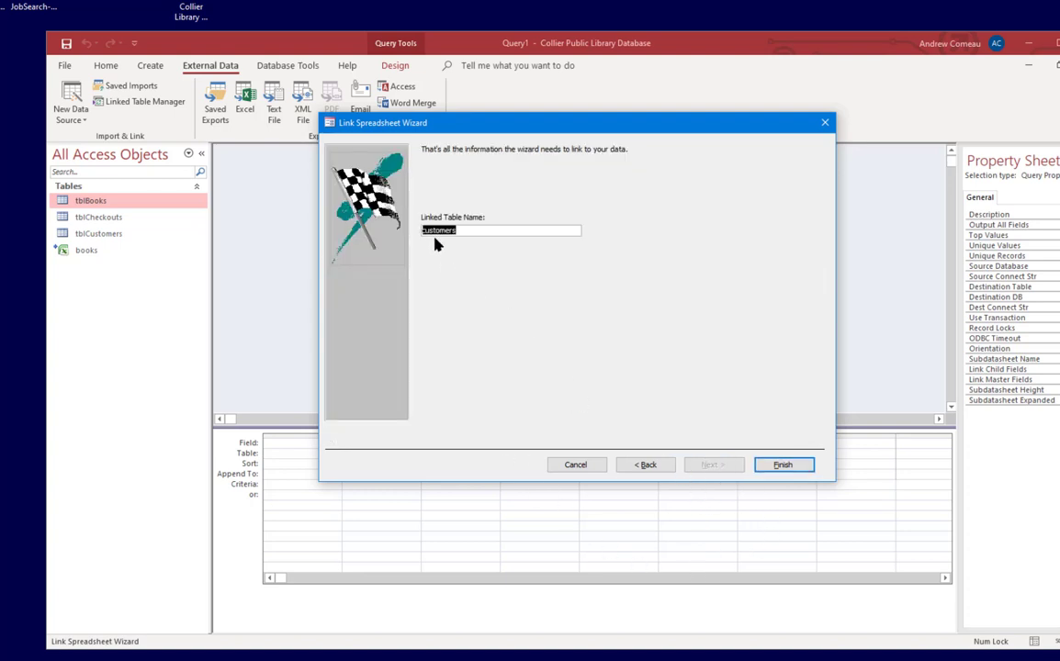
pyautogui.click(782, 465)
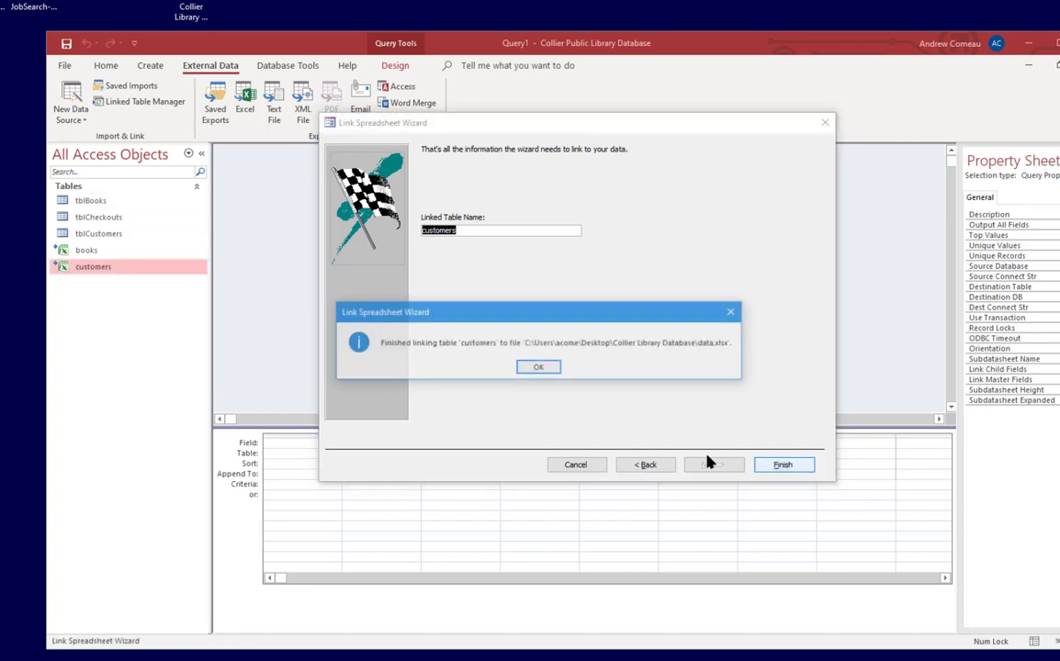
pyautogui.click(538, 368)
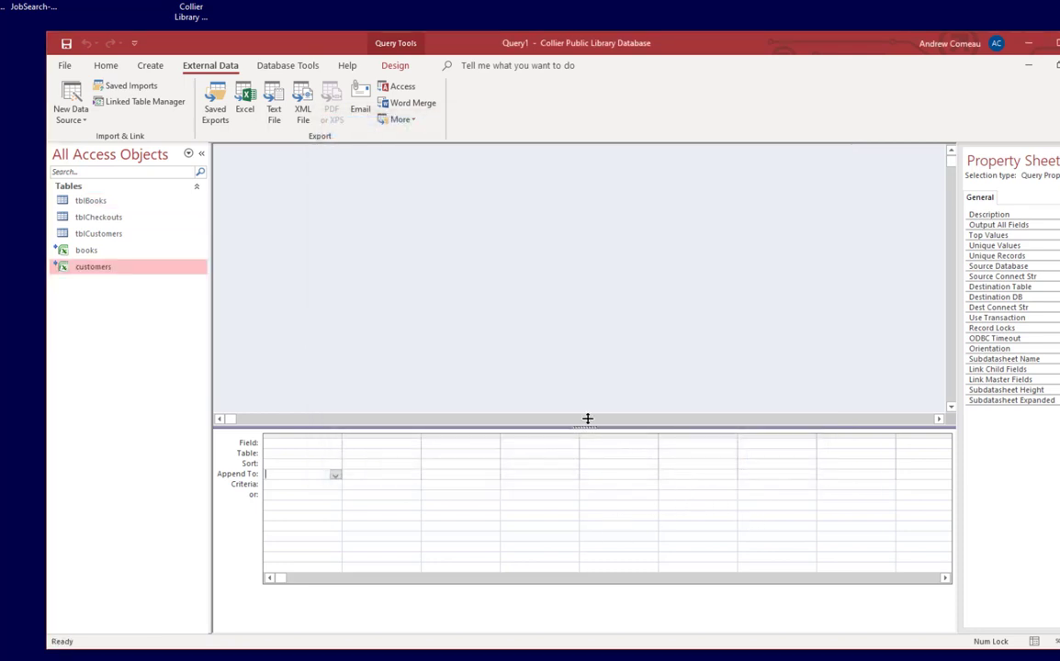
# Add the linked customers table to the append query and place all of its fields, first_name through card, in the design grid
pyautogui.moveTo(173, 267); pyautogui.dragTo(272, 173)
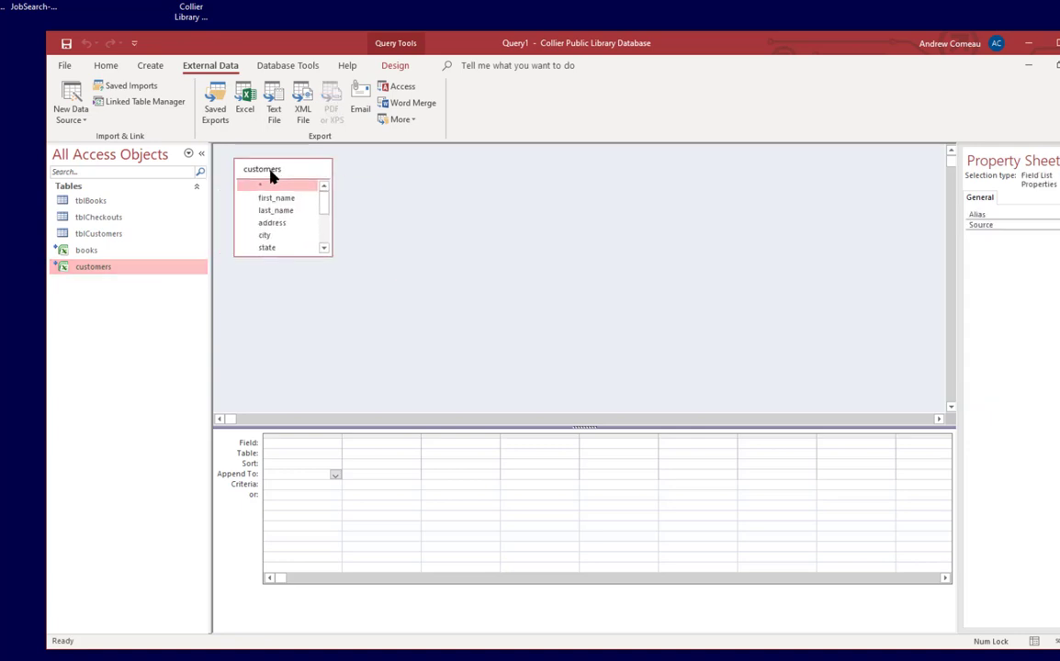
pyautogui.moveTo(329, 254); pyautogui.dragTo(392, 361)
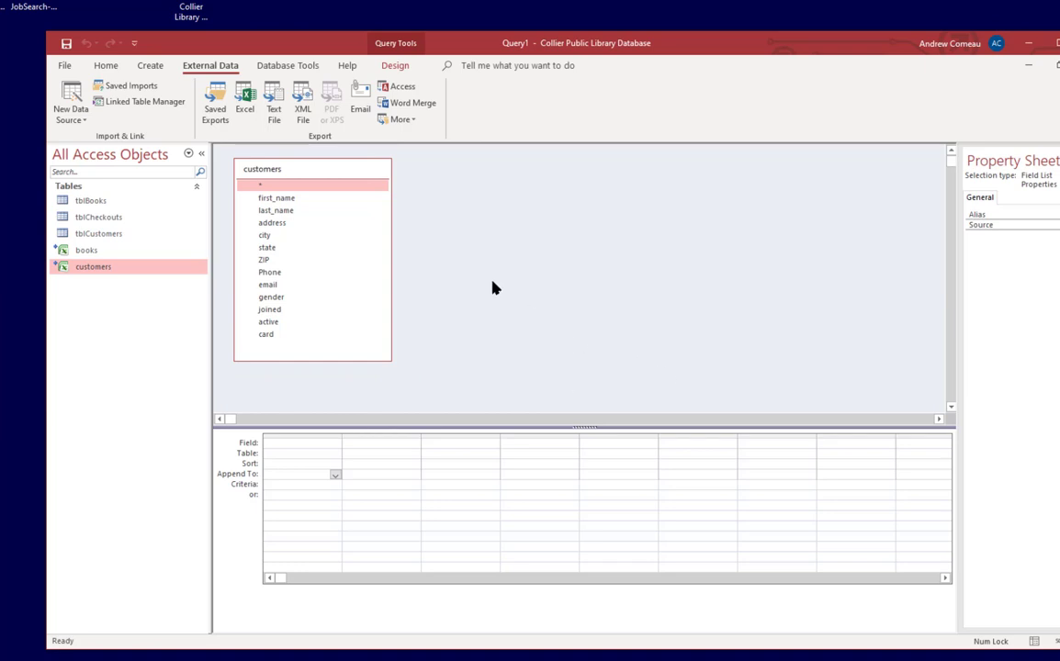
pyautogui.doubleClick(309, 170)
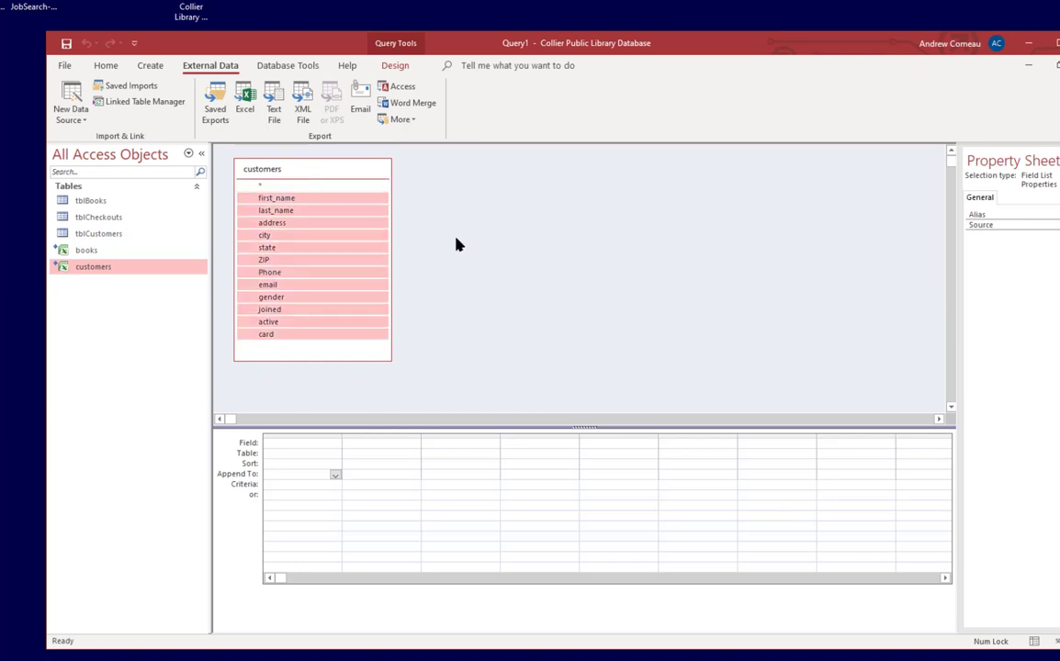
pyautogui.moveTo(303, 208); pyautogui.dragTo(301, 443)
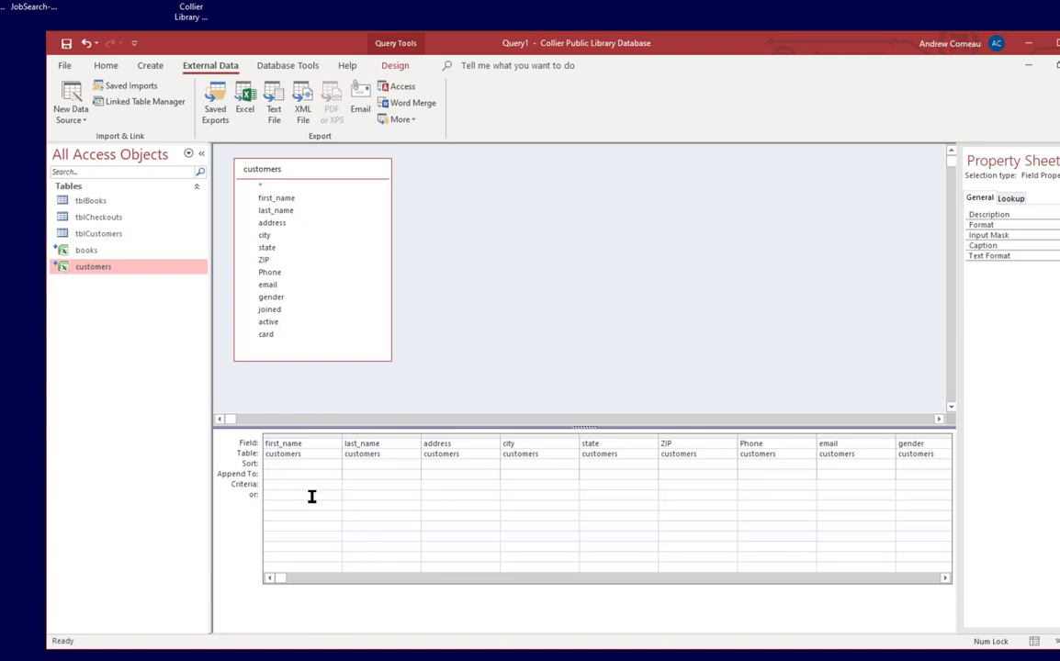
# Set the append query's Destination Table property to tblCustomers and close the query properties
pyautogui.click(285, 477)
pyautogui.click(850, 263)
pyautogui.rightClick(615, 236)
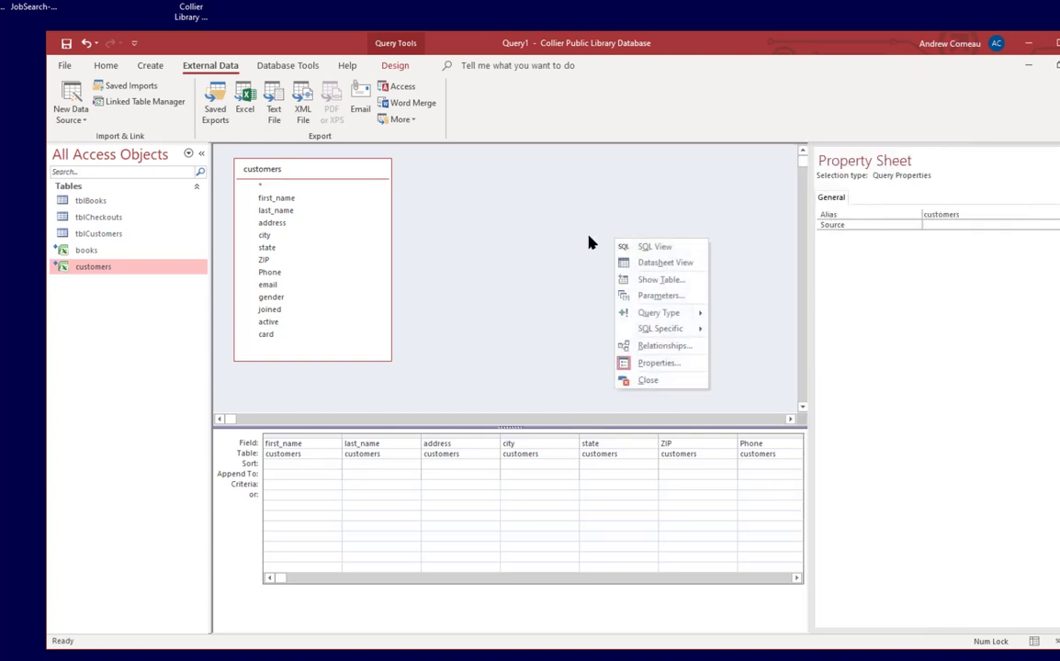
pyautogui.click(551, 221)
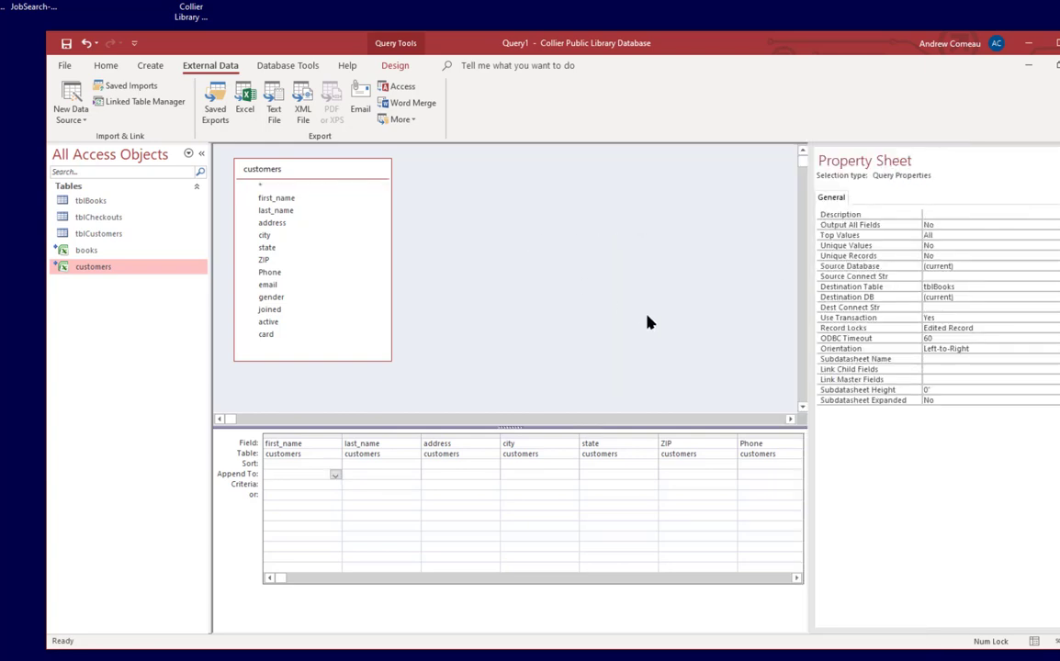
pyautogui.click(990, 285)
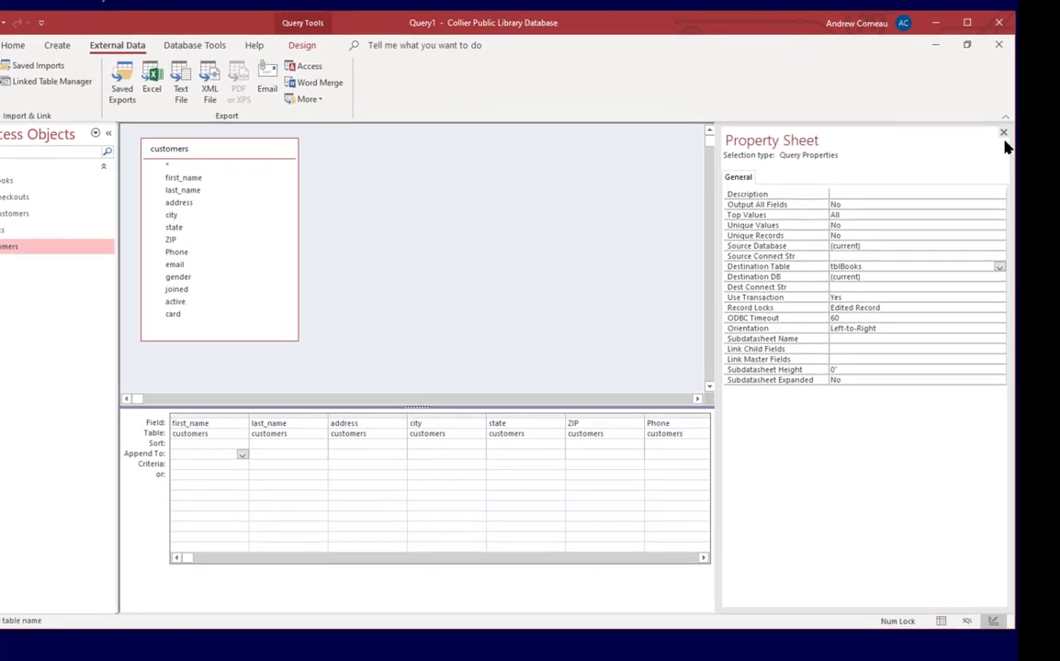
pyautogui.click(1004, 137)
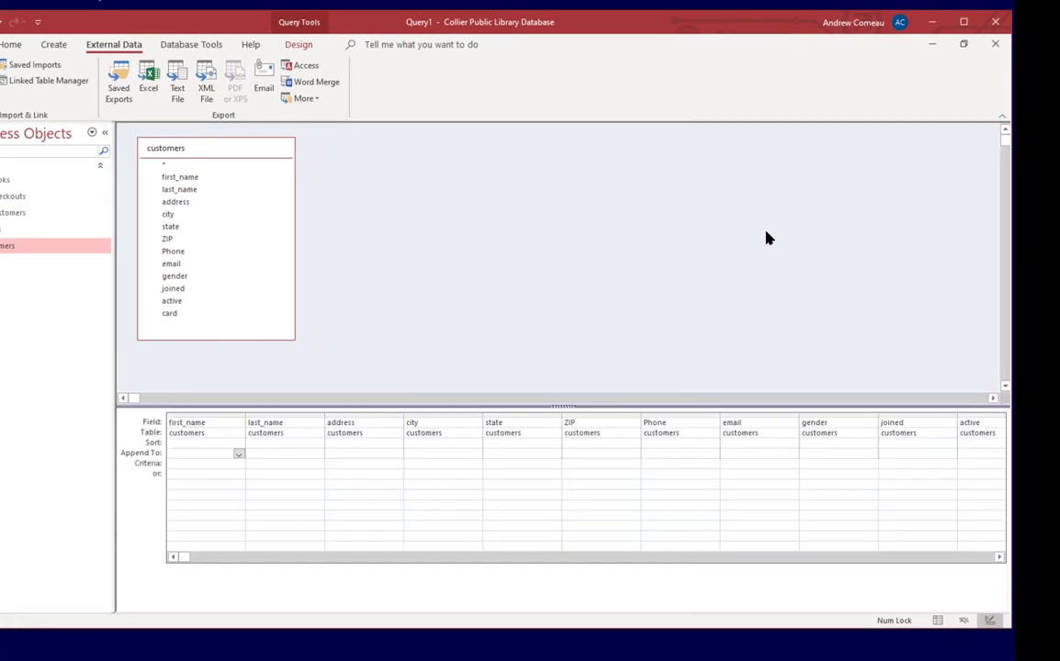
pyautogui.rightClick(618, 208)
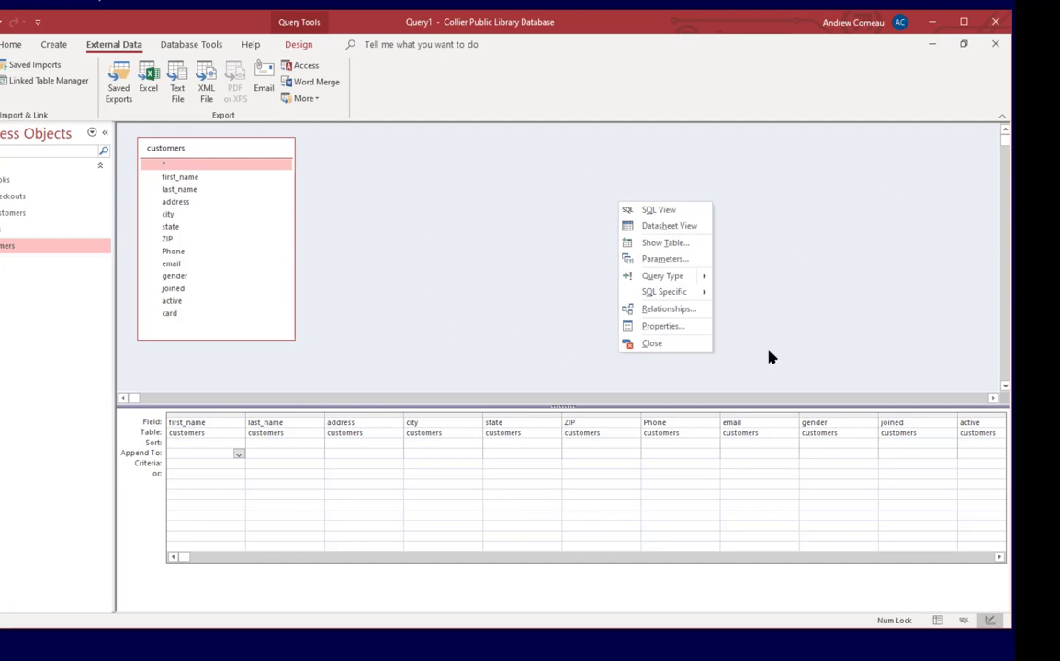
pyautogui.click(695, 338)
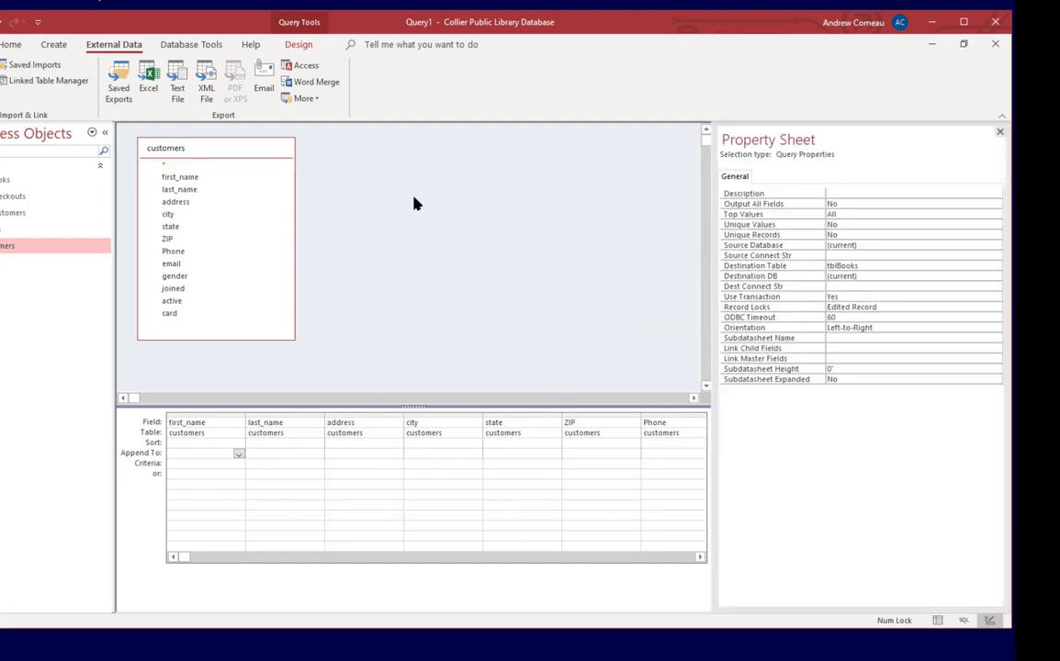
pyautogui.click(864, 266)
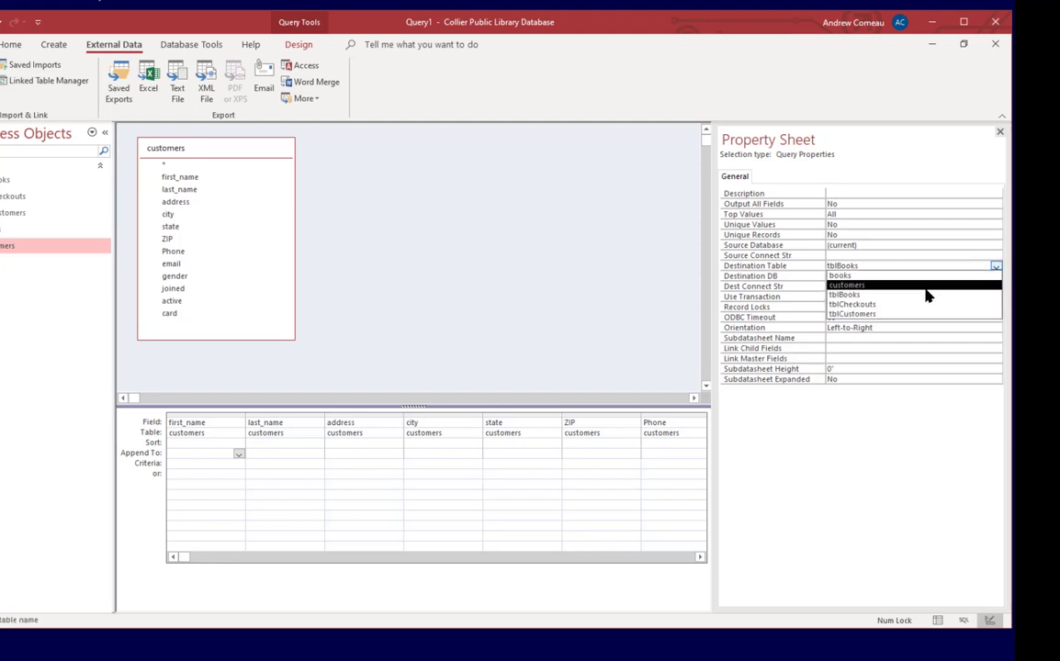
pyautogui.click(919, 313)
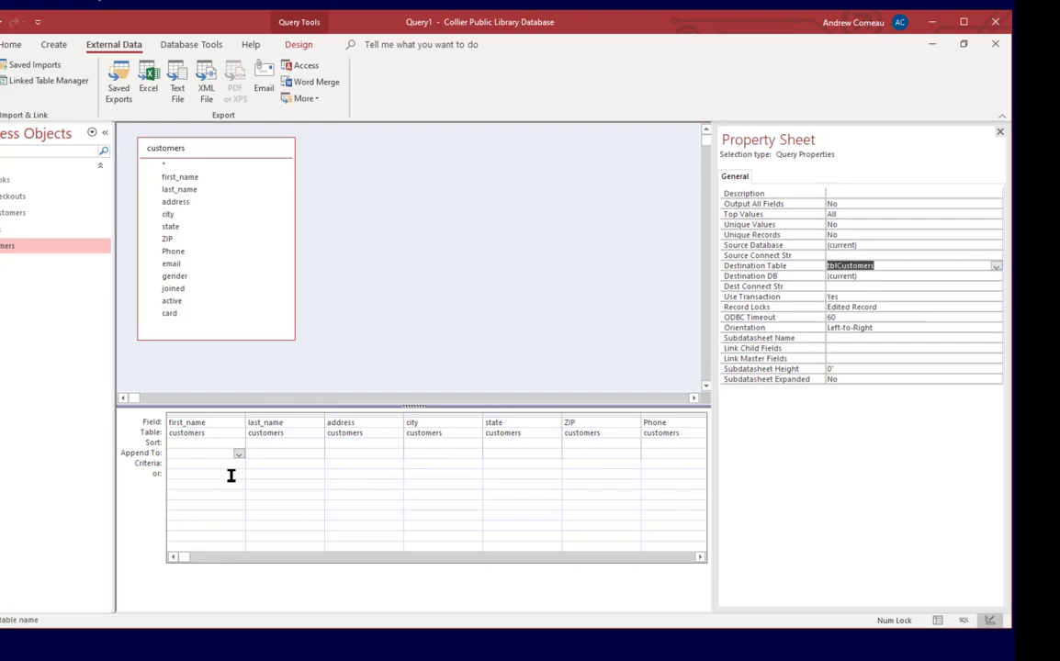
pyautogui.click(199, 453)
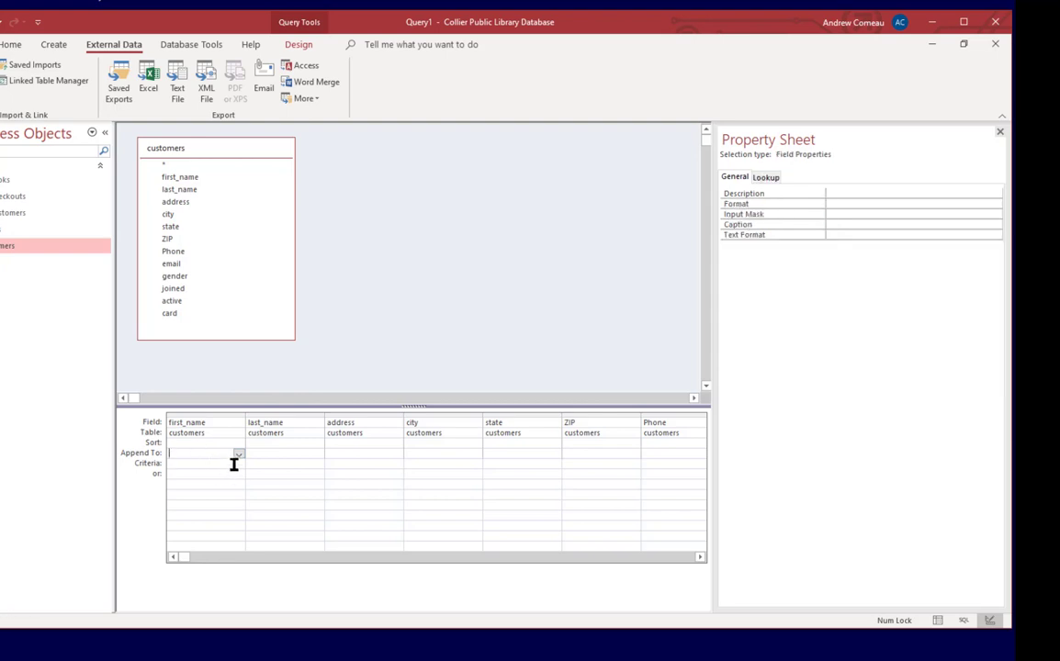
pyautogui.click(1001, 133)
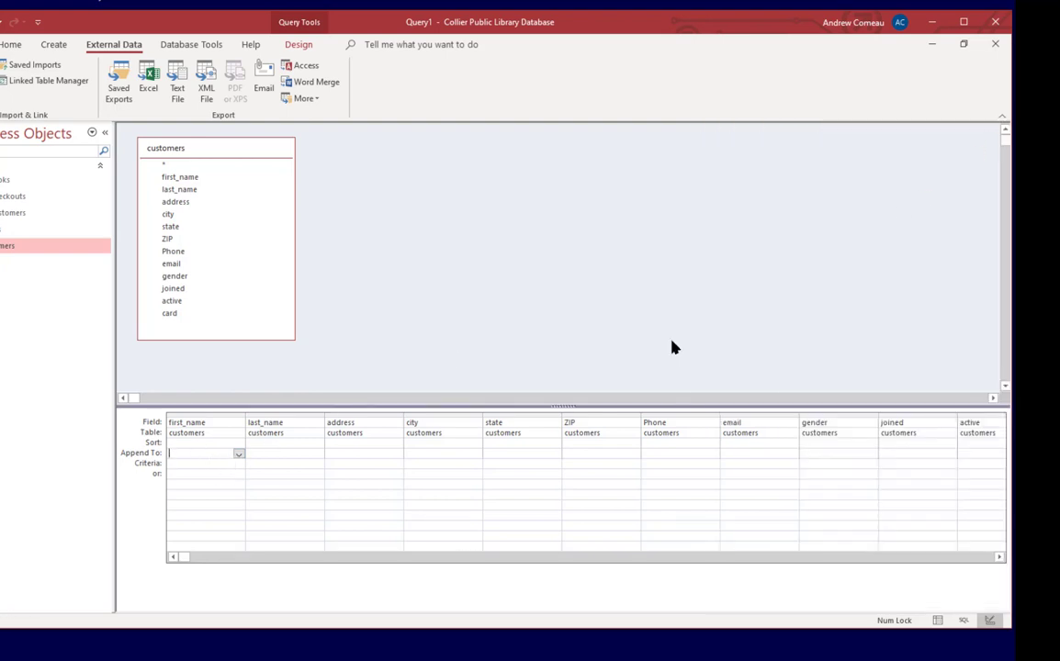
# Append first_name to FirstName, last_name to LastName, ZIP to Postal, joined to DateJoined, and address, city, state, Phone, email and gender to their namesakes
pyautogui.click(238, 453)
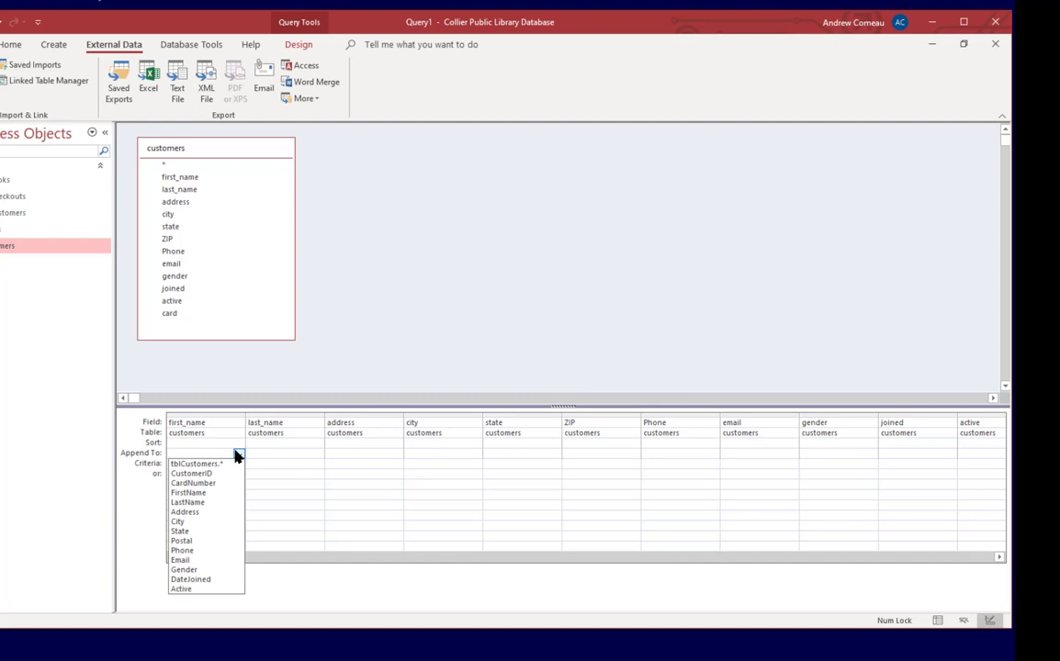
pyautogui.click(211, 494)
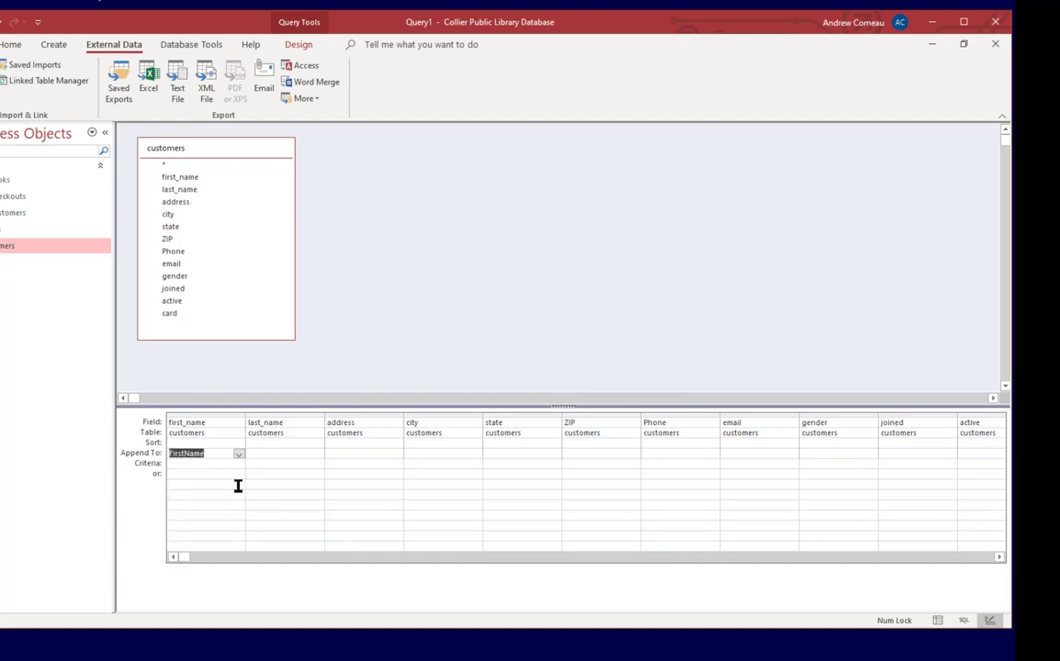
pyautogui.click(285, 454)
pyautogui.click(318, 454)
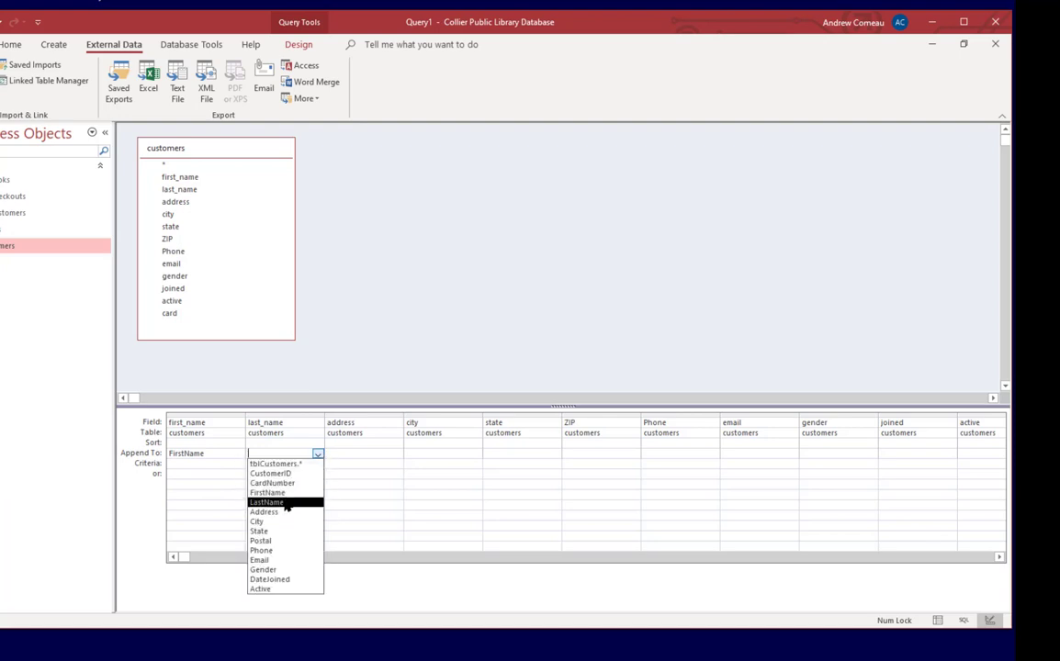
pyautogui.click(275, 503)
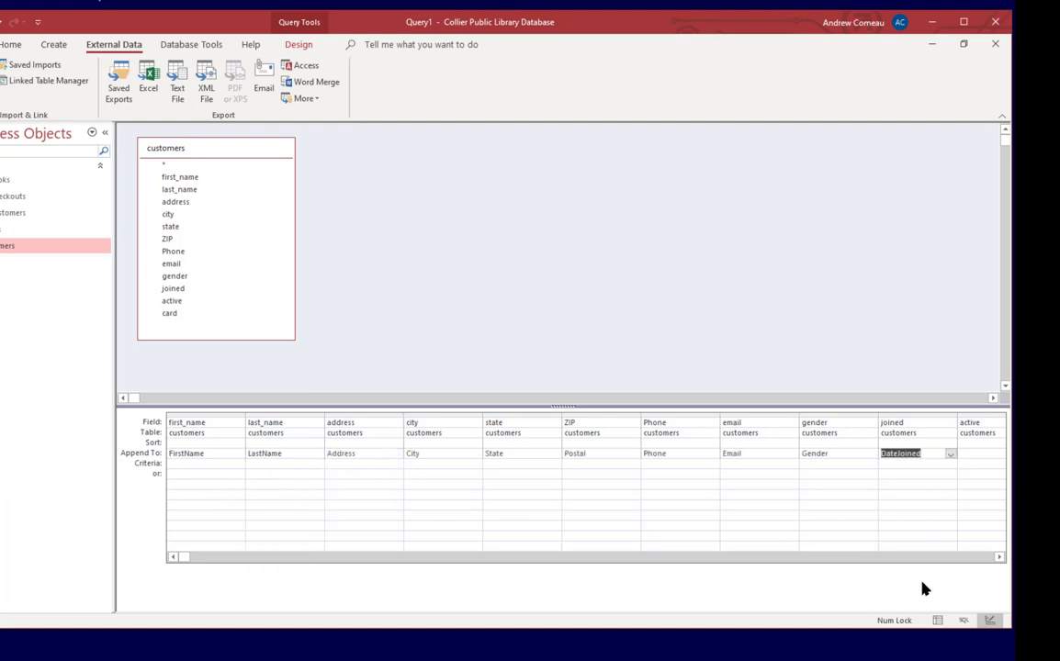
# Append the active field to Active and the card field to CardNumber
pyautogui.click(1001, 558)
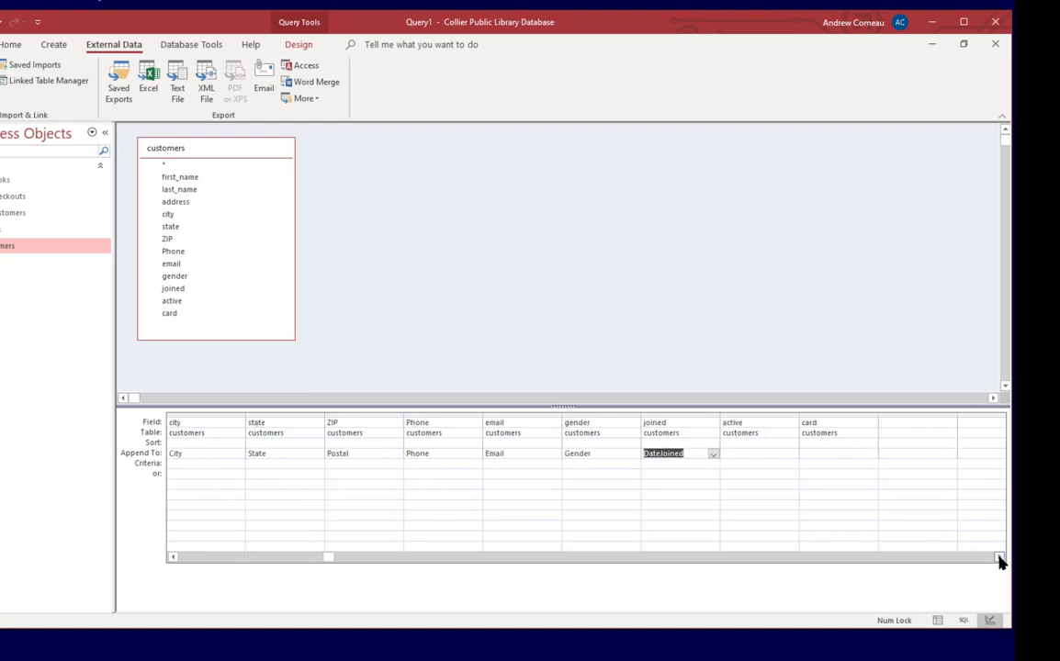
pyautogui.click(751, 454)
pyautogui.click(792, 455)
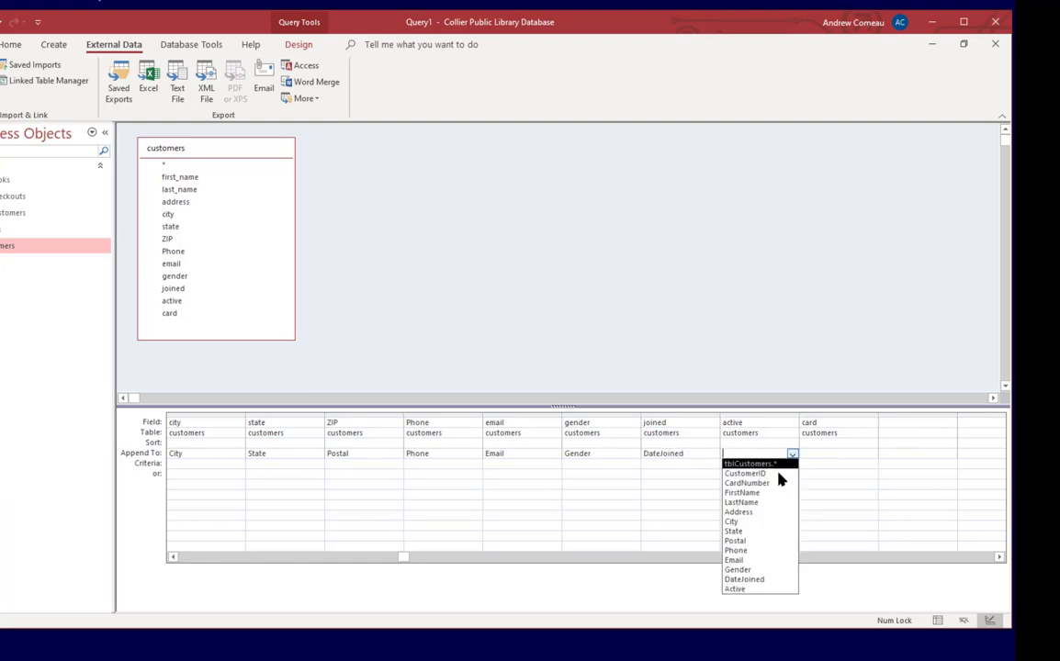
pyautogui.click(764, 592)
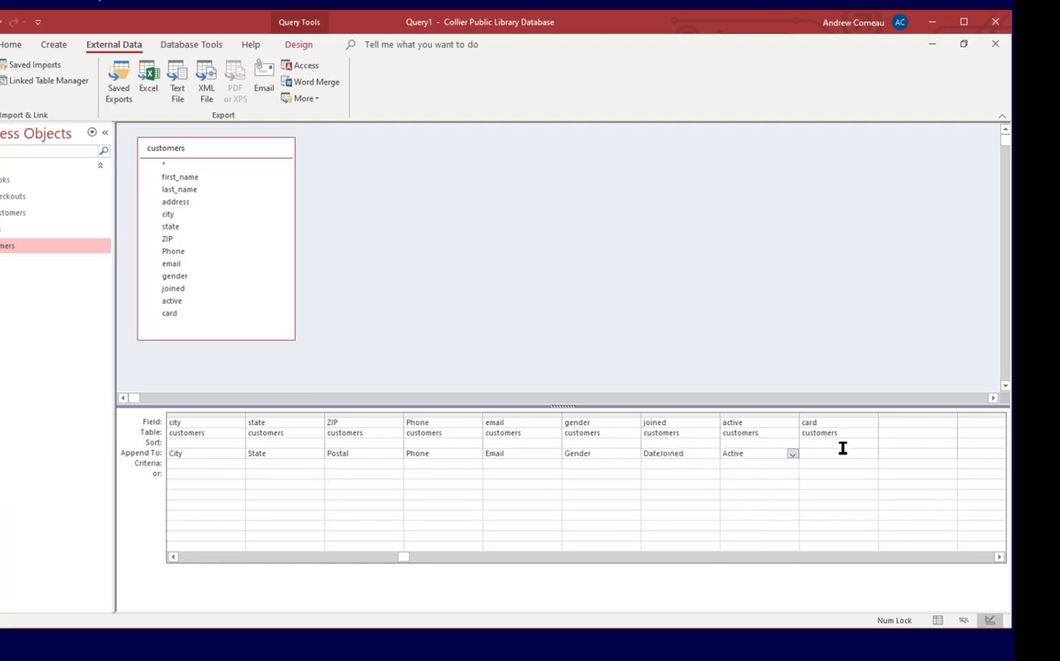
pyautogui.click(864, 446)
pyautogui.click(871, 454)
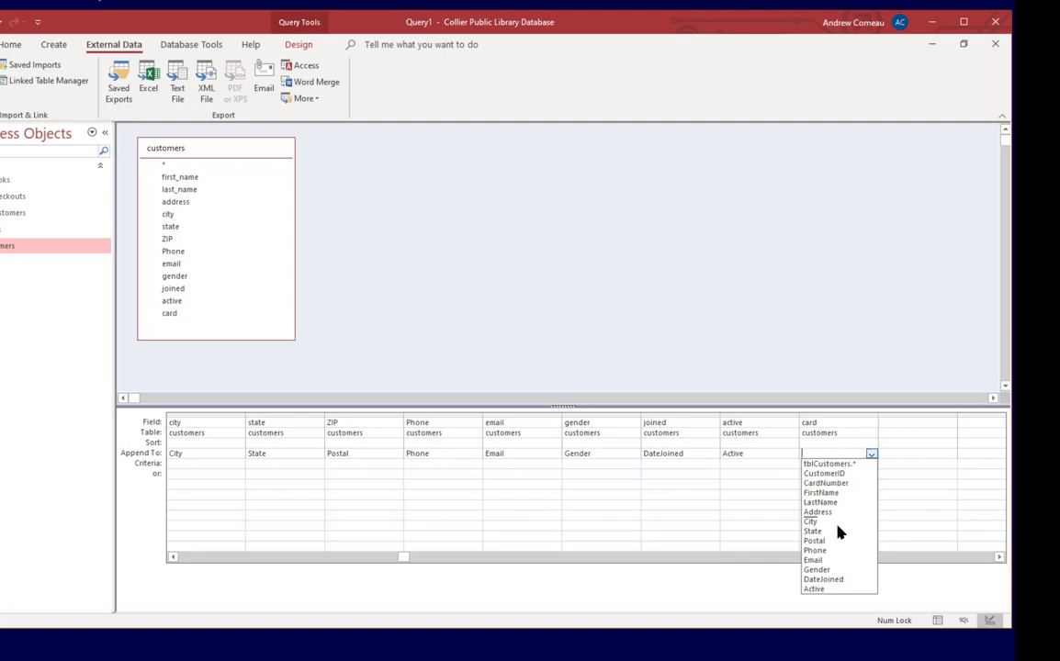
pyautogui.click(831, 484)
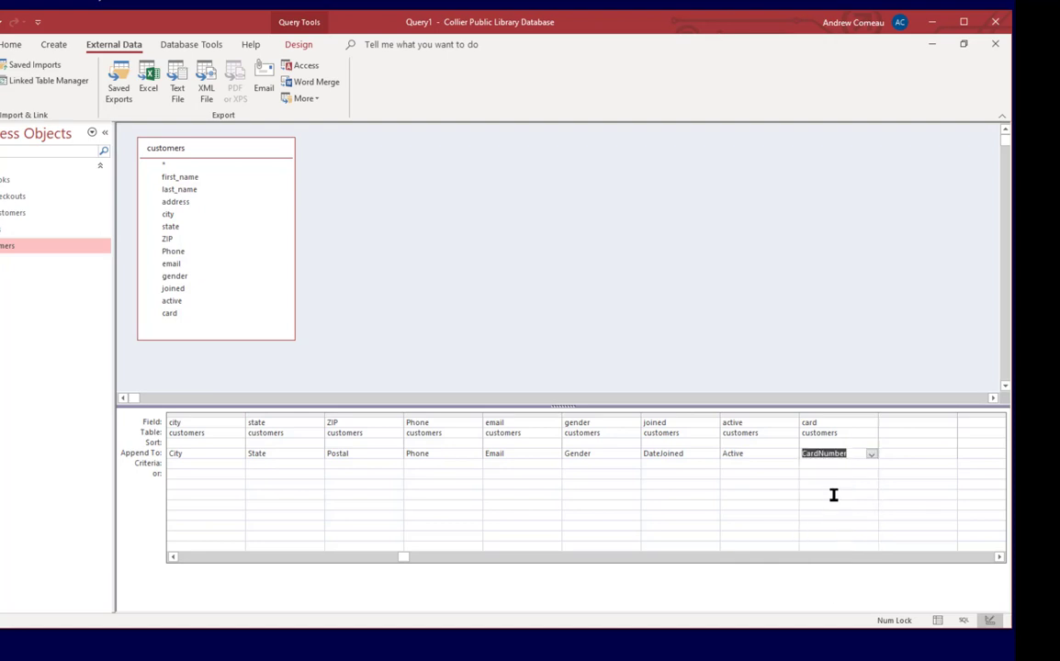
pyautogui.click(174, 558)
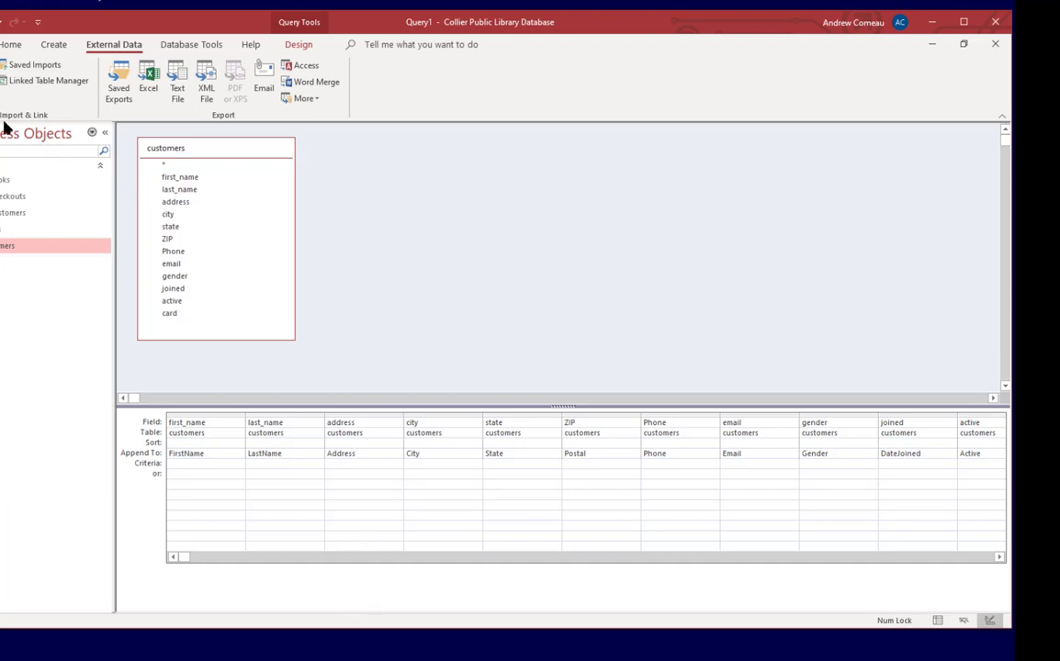
# Preview the customer rows the append query will add, checking the joined, active and card columns, and return to the query design
pyautogui.click(298, 45)
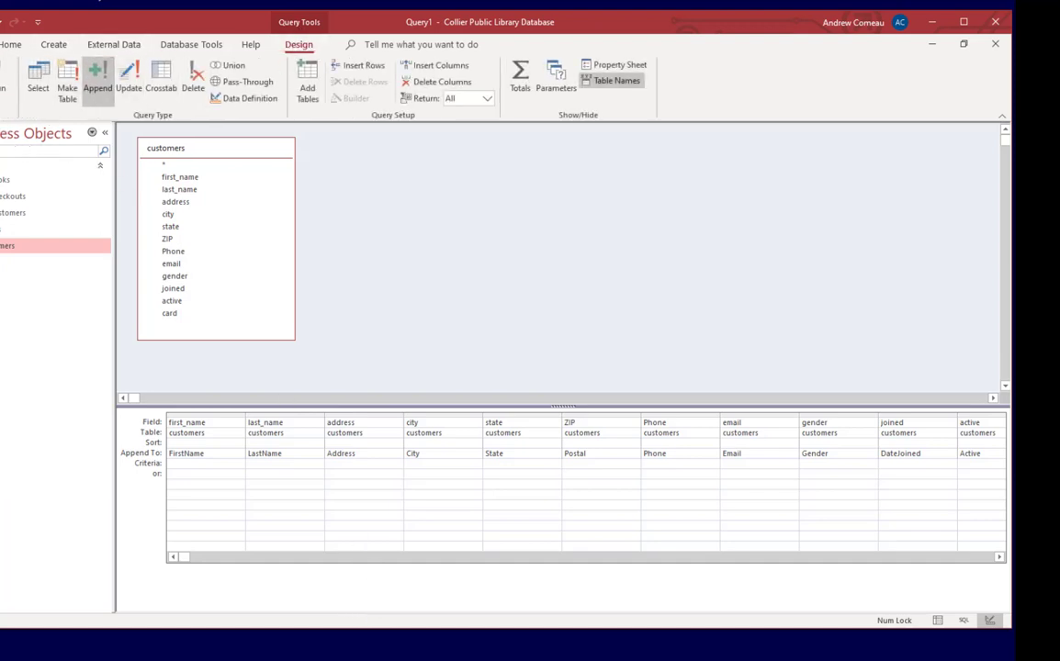
pyautogui.click(0, 74)
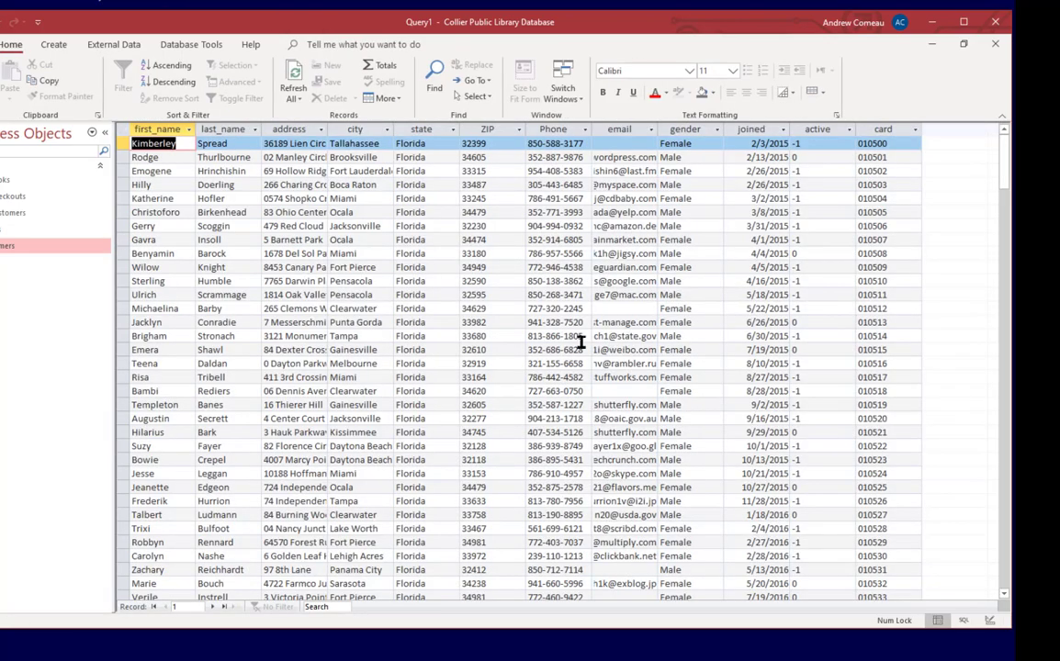
pyautogui.scroll(-20, 926, 260)
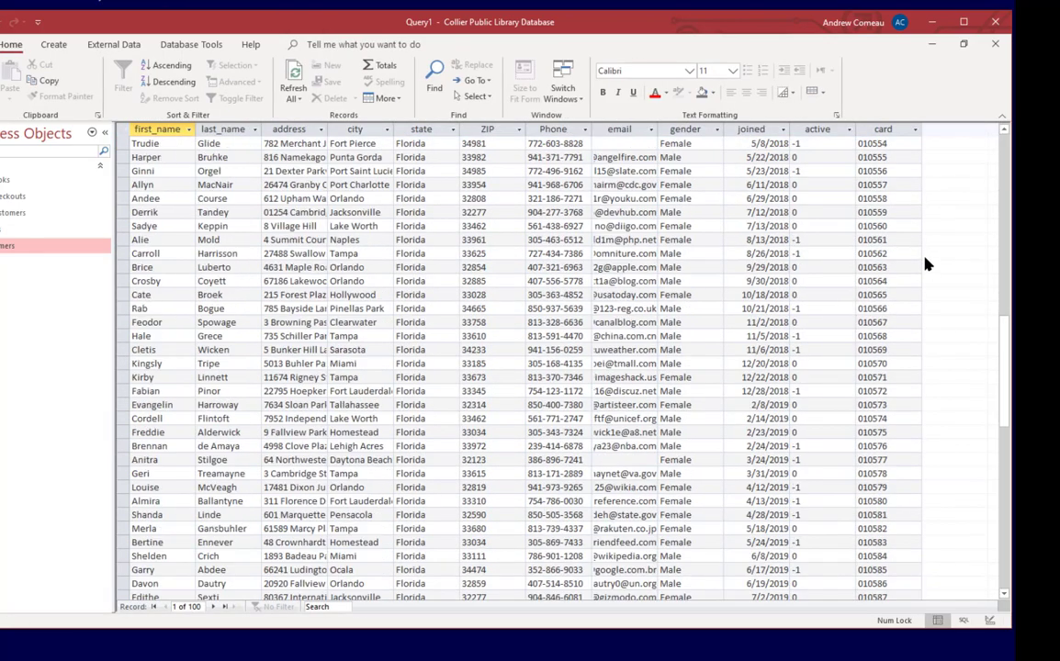
pyautogui.scroll(20, 926, 264)
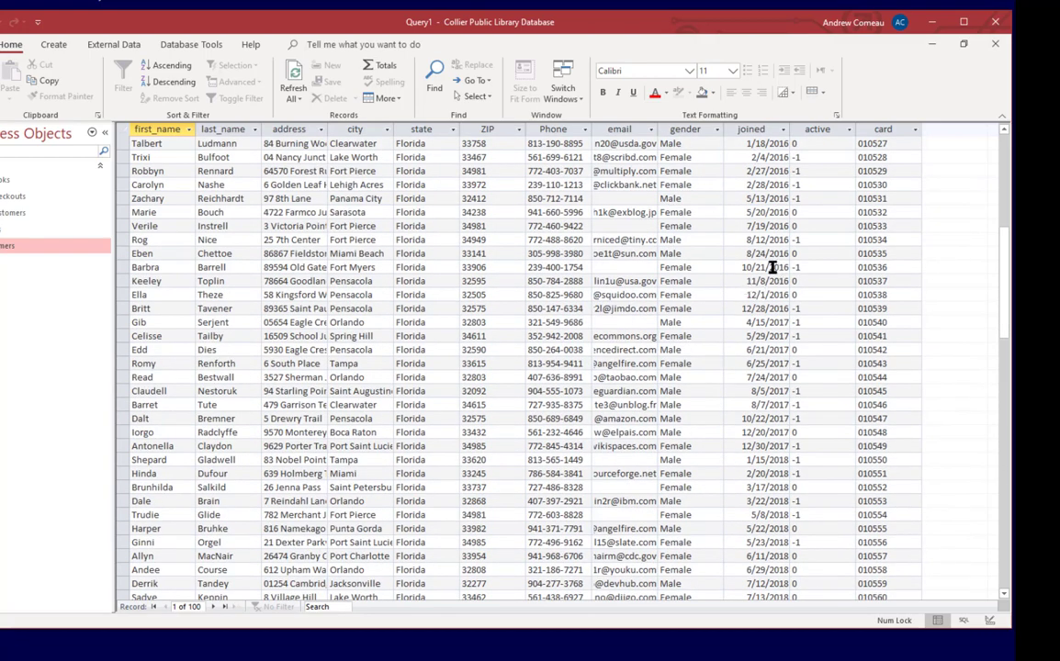
pyautogui.scroll(5, 752, 260)
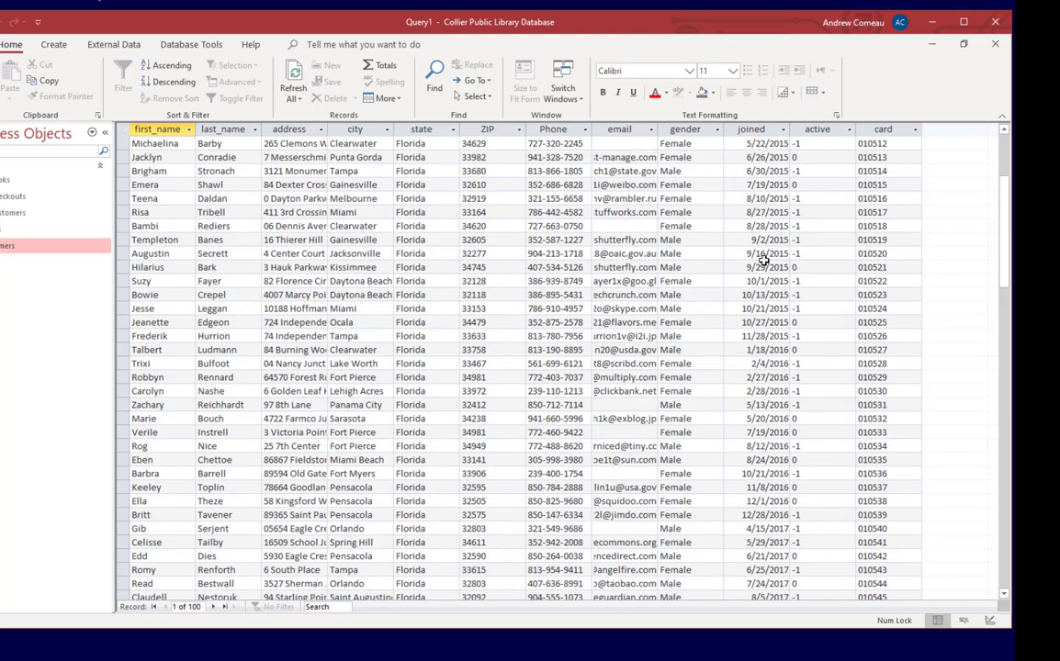
pyautogui.scroll(4, 765, 264)
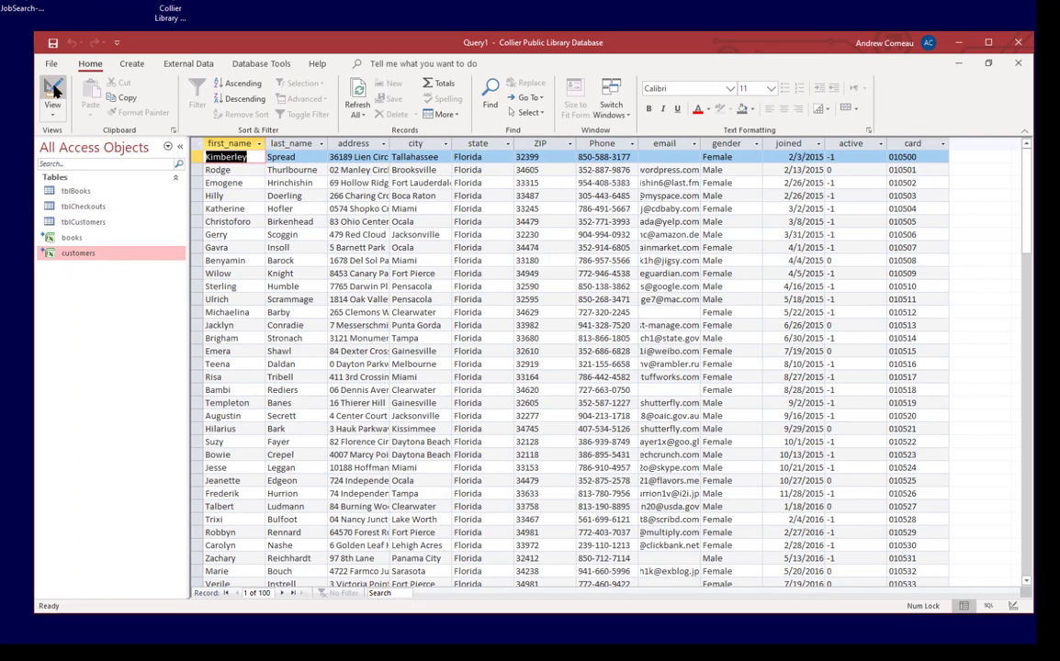
pyautogui.click(61, 99)
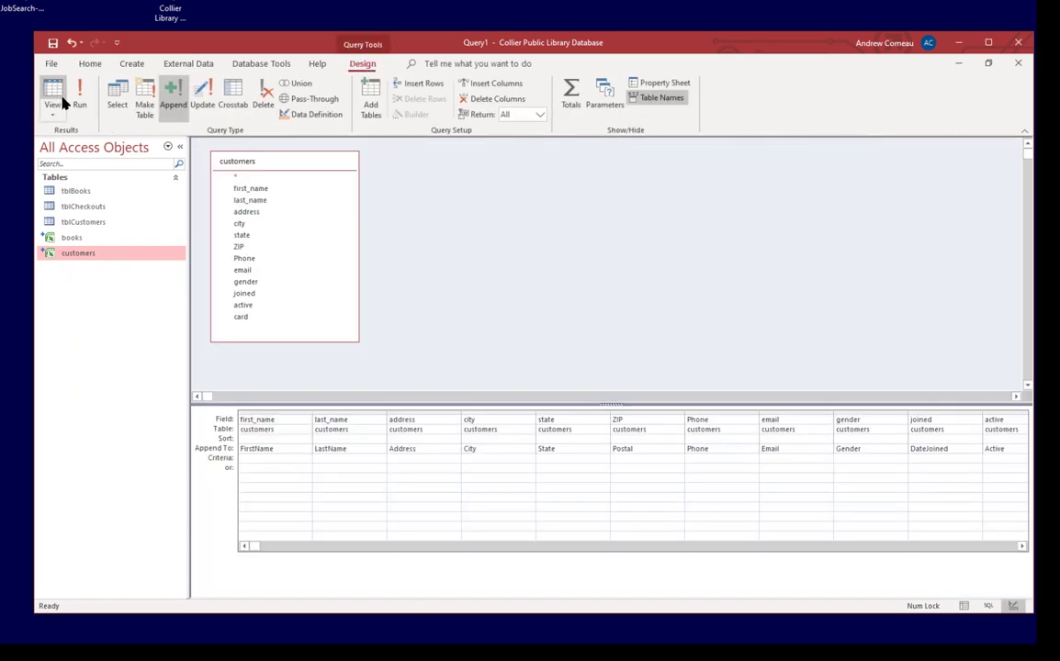
# Run the append query, accept appending the rows, and open tblCustomers to review the added customer records
pyautogui.click(79, 98)
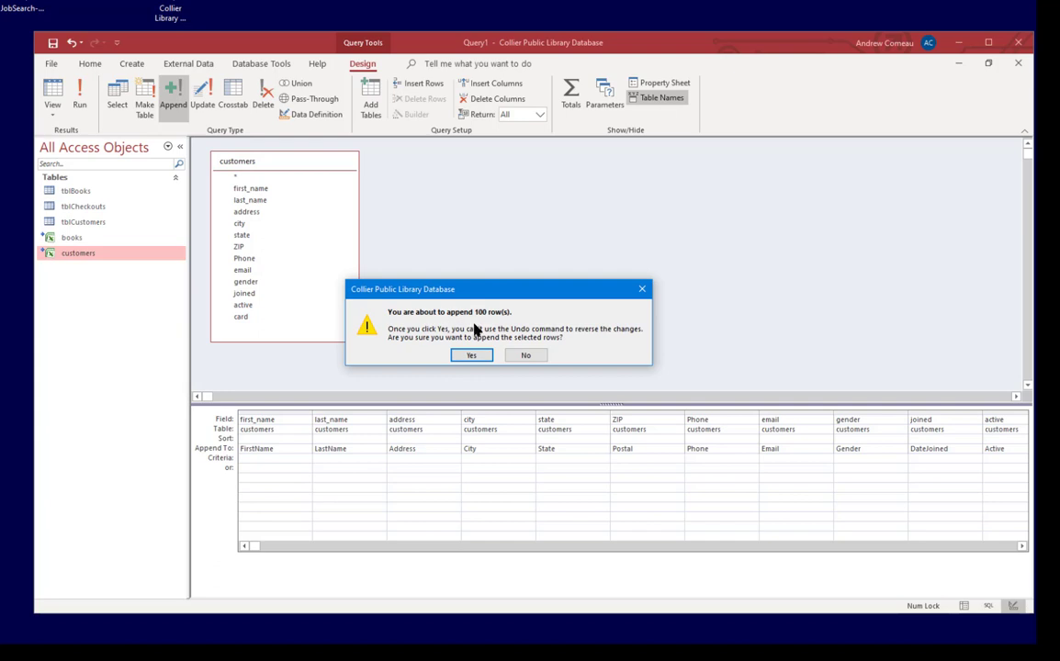
pyautogui.click(471, 356)
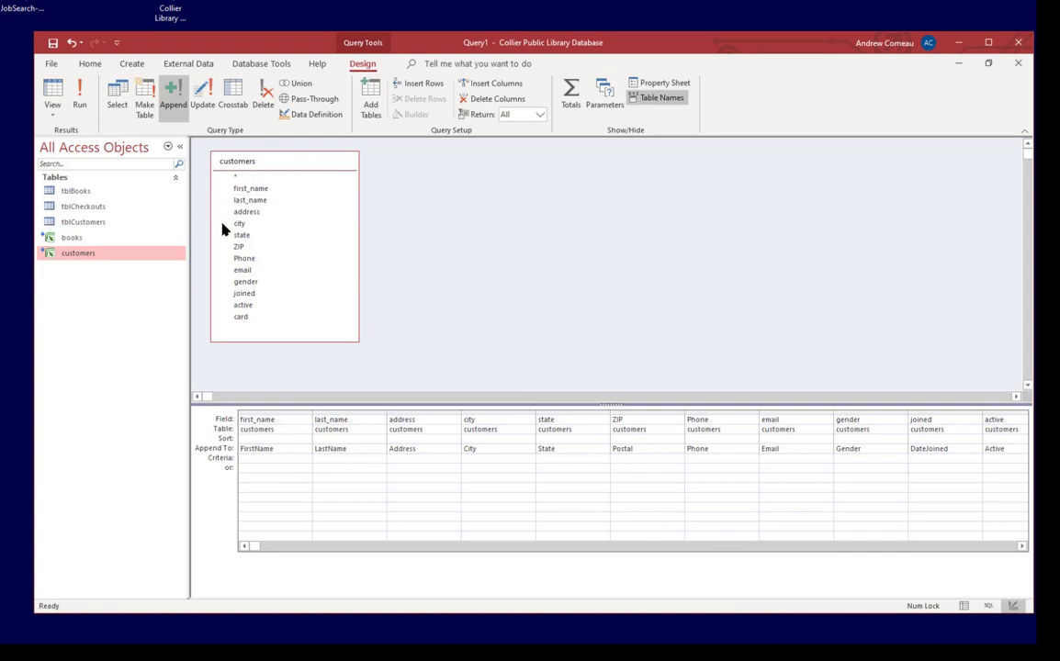
pyautogui.doubleClick(75, 224)
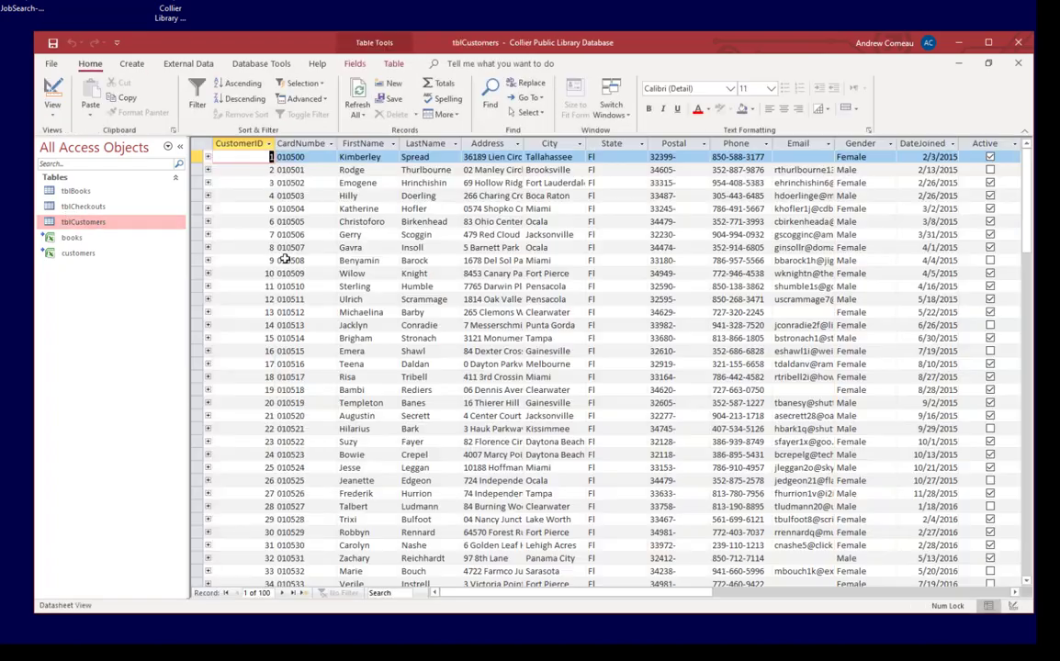
pyautogui.moveTo(1023, 219); pyautogui.dragTo(1023, 278)
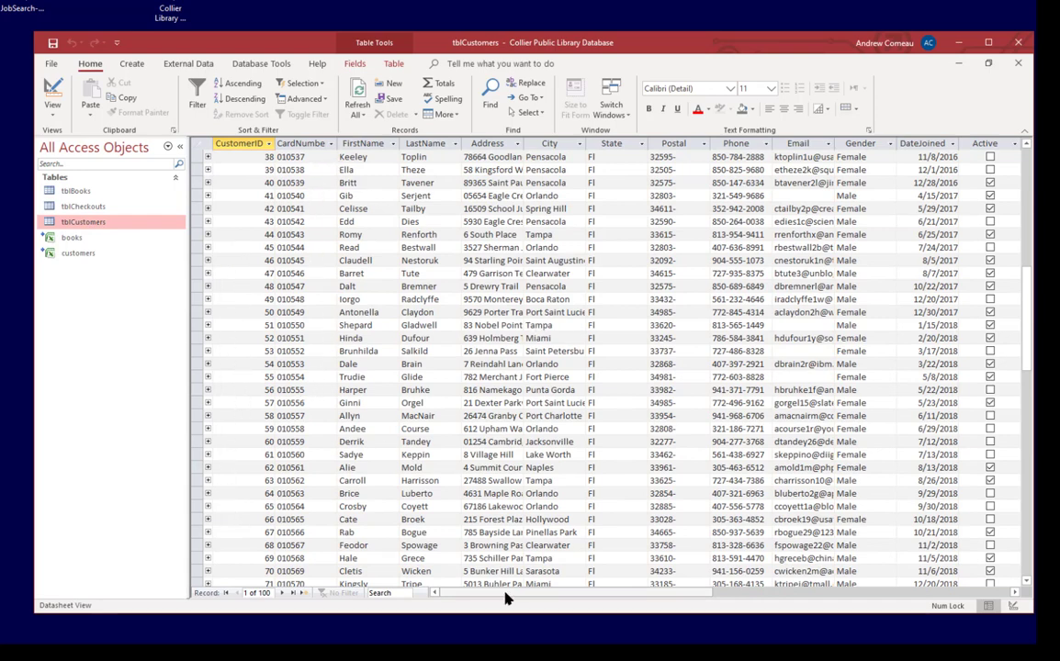
# Check the Postal, DateJoined and Active columns of the appended records in tblCustomers
pyautogui.moveTo(505, 595); pyautogui.dragTo(584, 607)
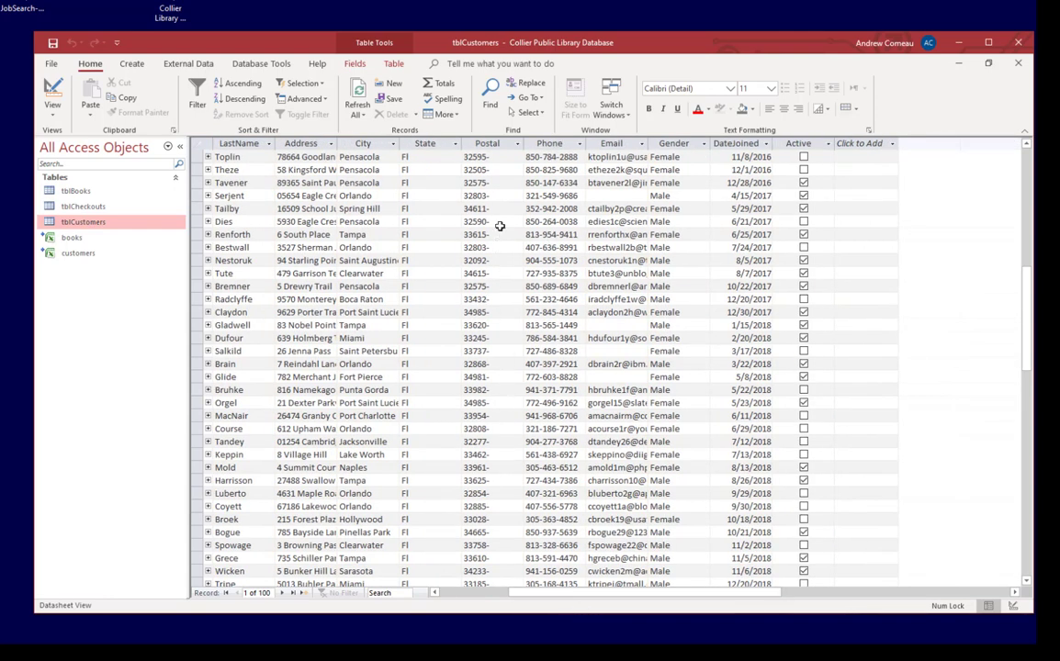
pyautogui.click(500, 156)
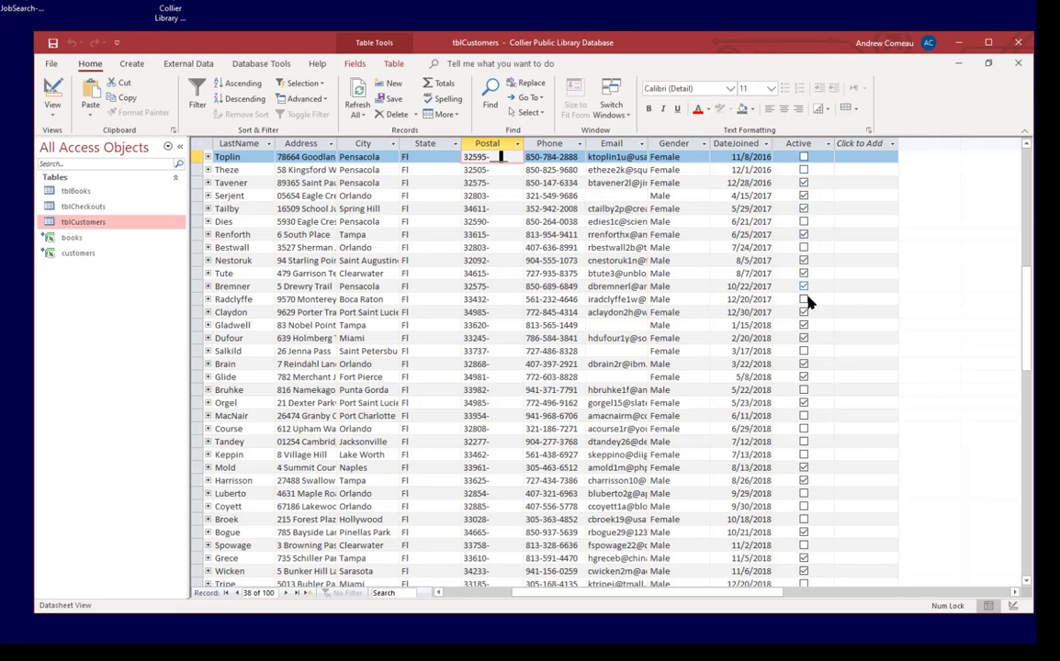
pyautogui.scroll(-6, 824, 449)
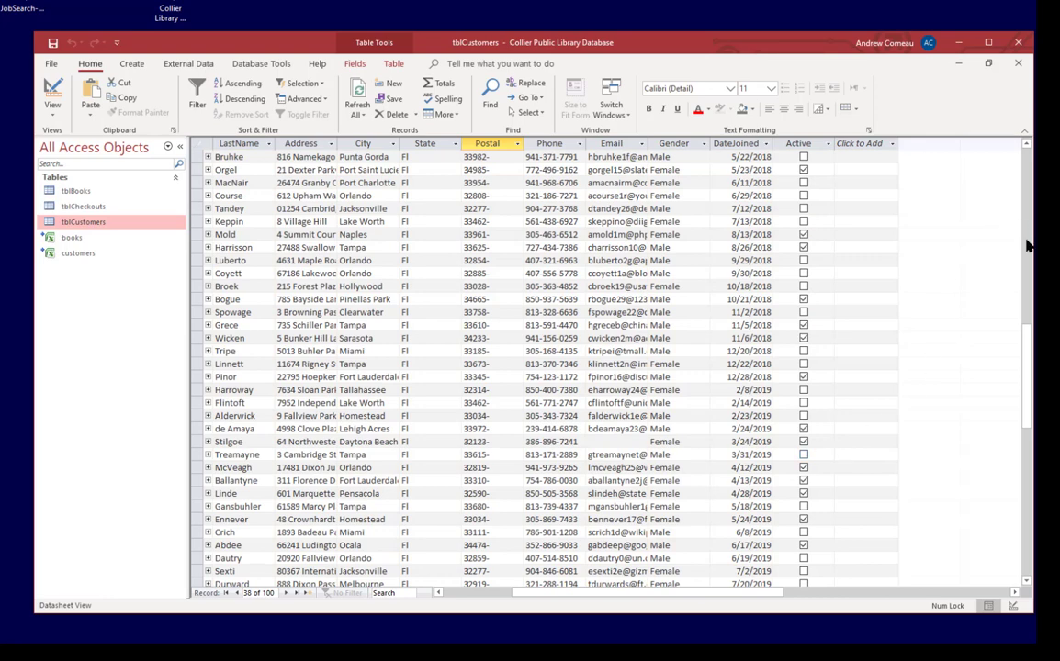
# Open data.xlsx from the Collier Library Database folder, review its customers worksheet through the last row, and close the workbook
pyautogui.moveTo(1029, 261); pyautogui.dragTo(934, 271)
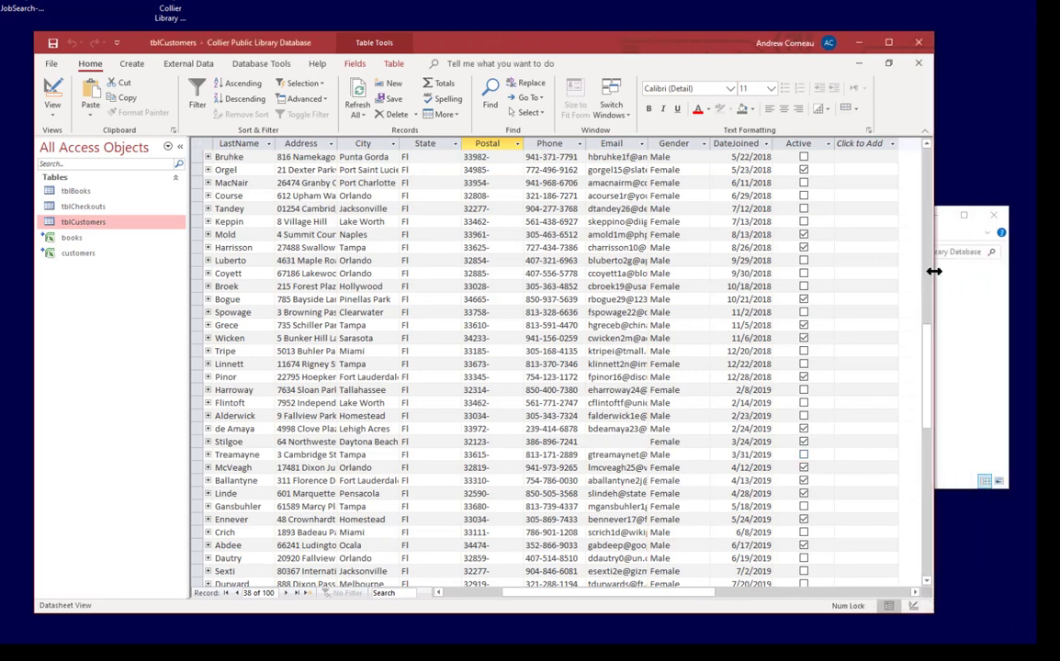
pyautogui.click(967, 368)
pyautogui.click(439, 319)
pyautogui.doubleClick(439, 319)
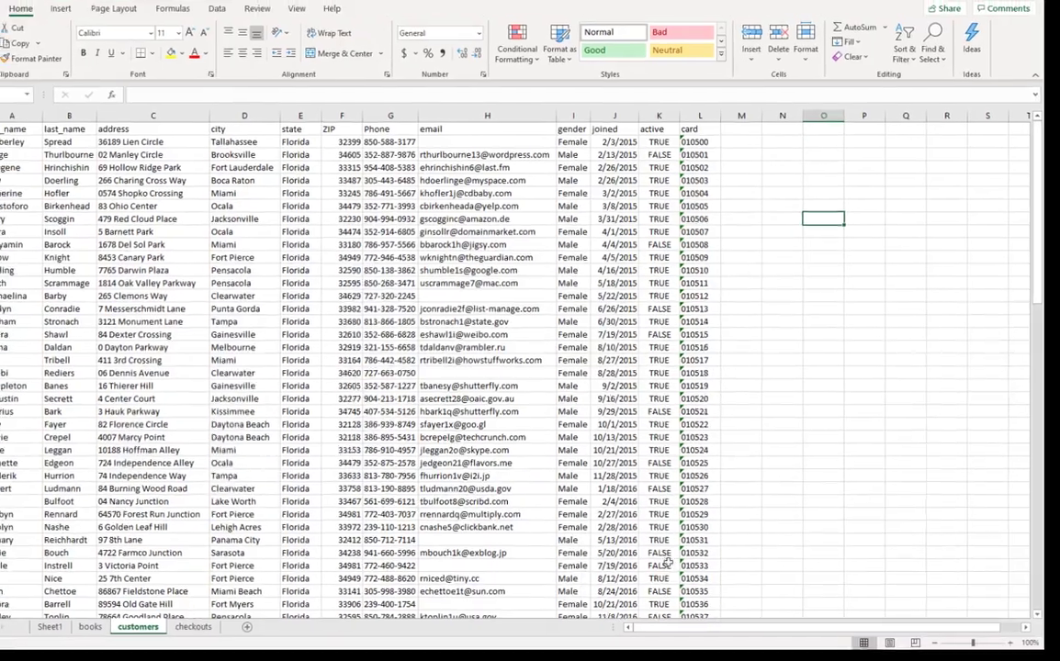
pyautogui.scroll(-20, 687, 575)
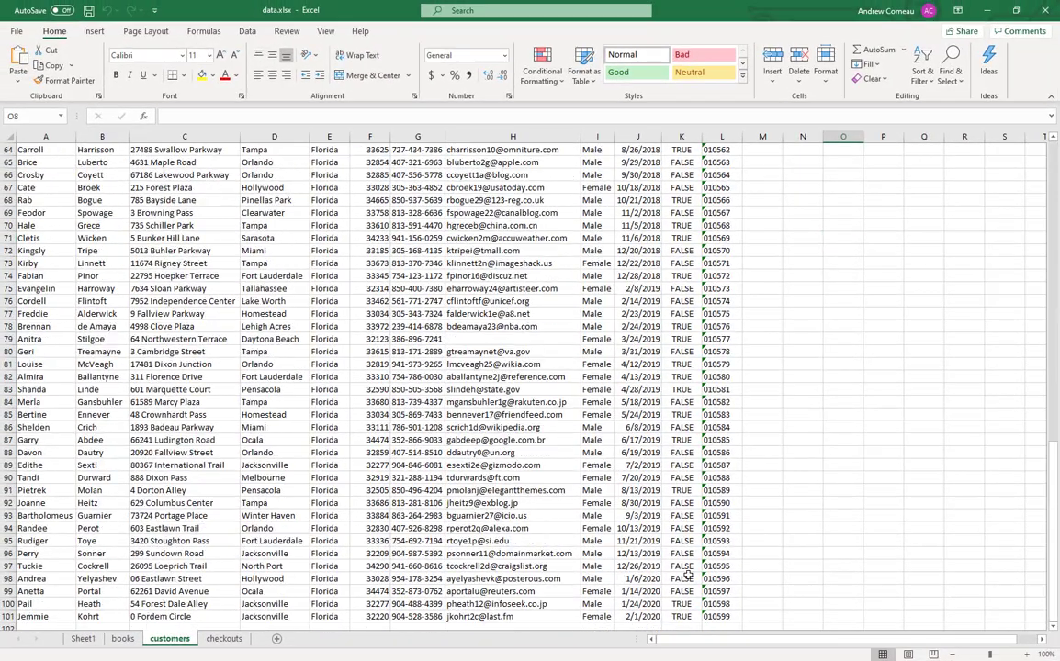
pyautogui.scroll(-3, 687, 576)
pyautogui.scroll(20, 684, 575)
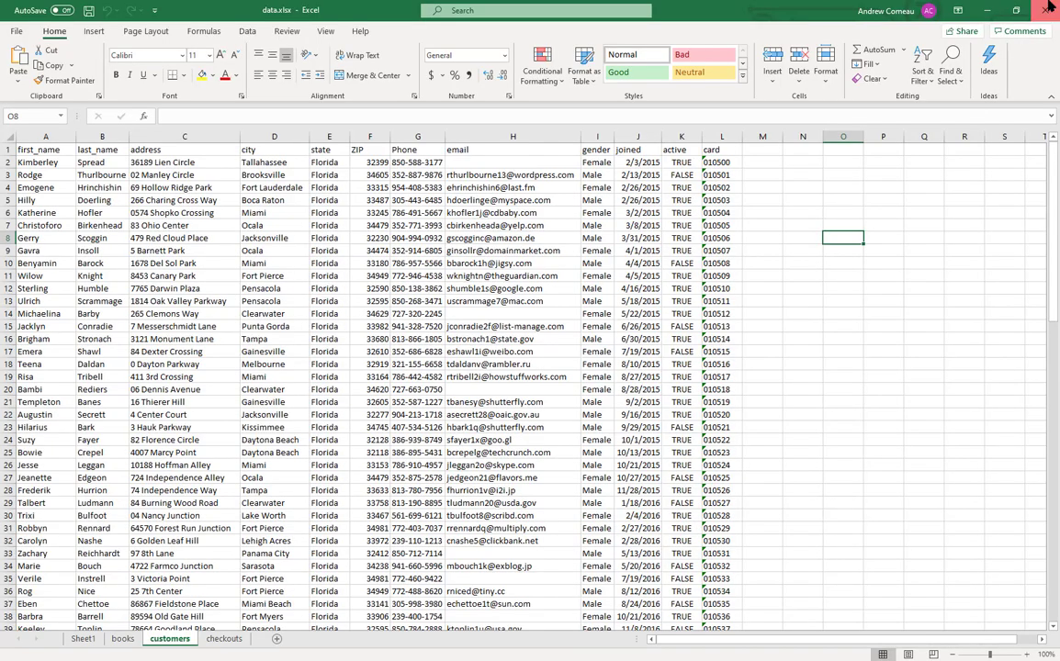
pyautogui.click(1049, 10)
pyautogui.click(661, 87)
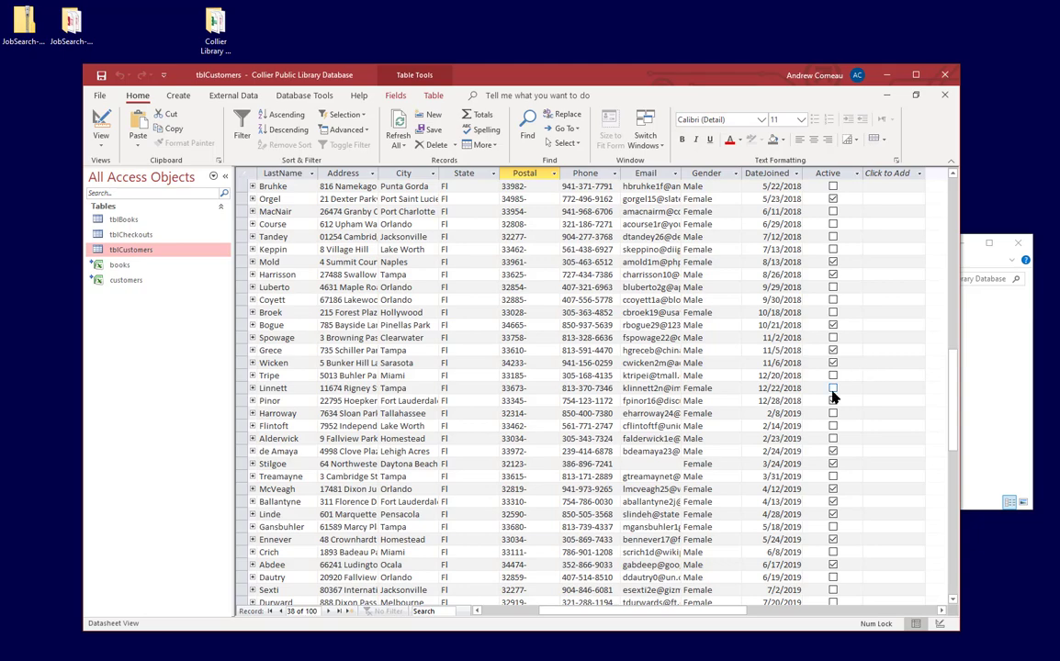
# Review the first records and leading columns of tblCustomers, and close the table while keeping the append query open
pyautogui.moveTo(564, 611); pyautogui.dragTo(506, 627)
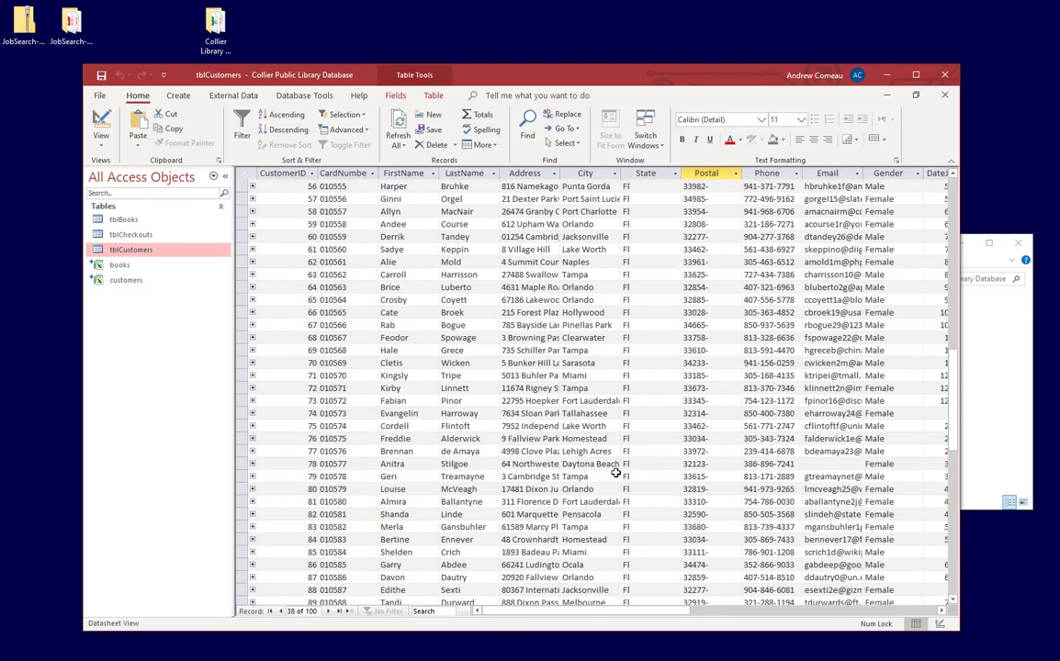
pyautogui.scroll(18, 615, 473)
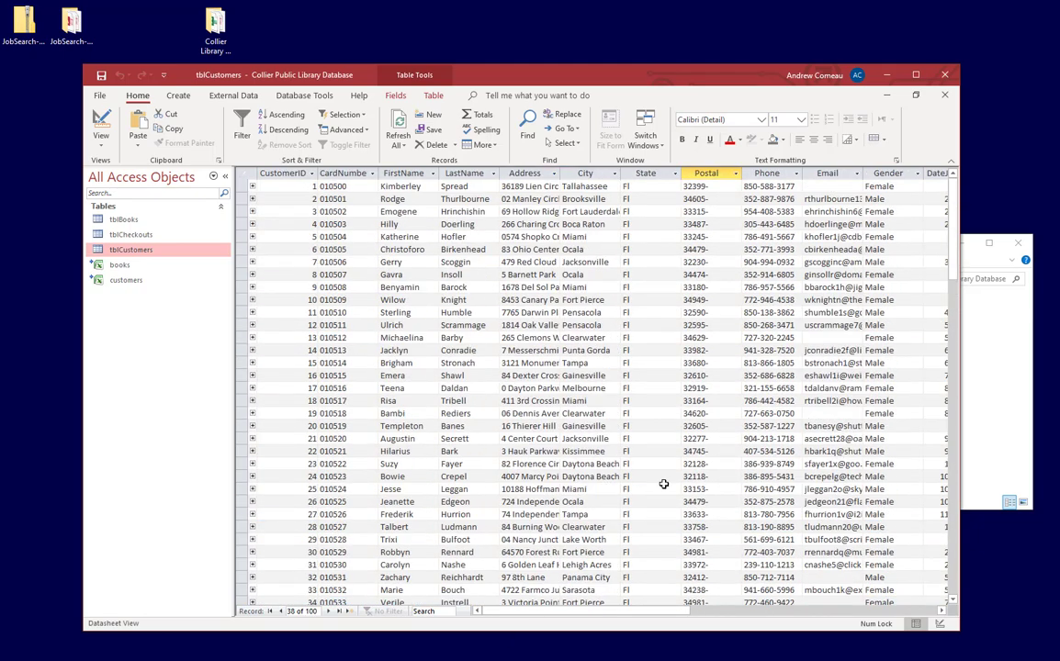
pyautogui.click(944, 95)
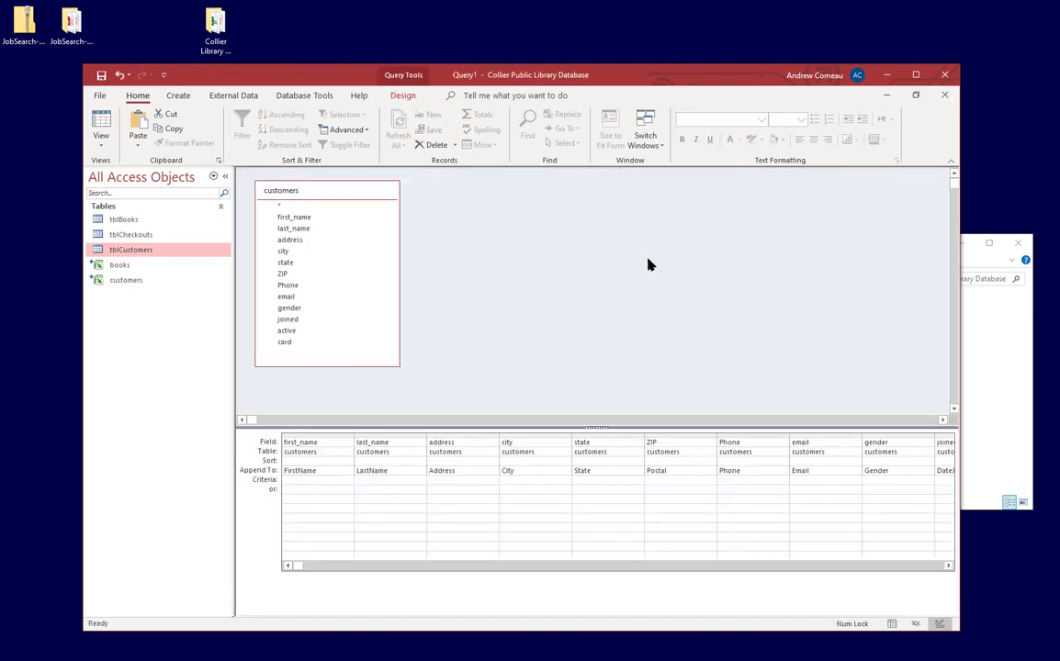
pyautogui.click(944, 95)
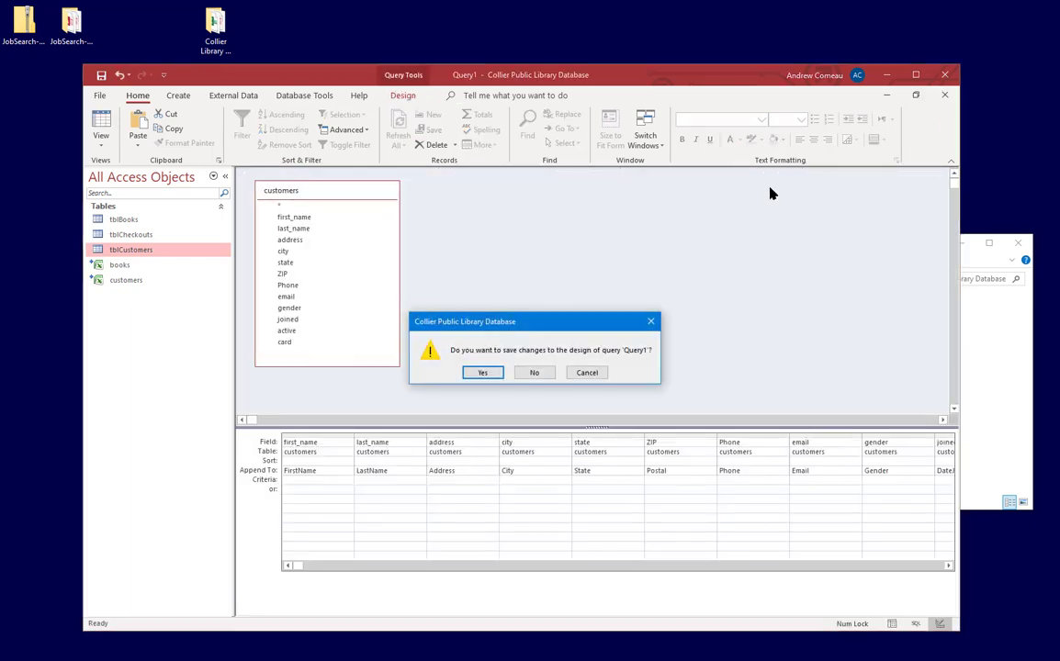
pyautogui.press('Escape')
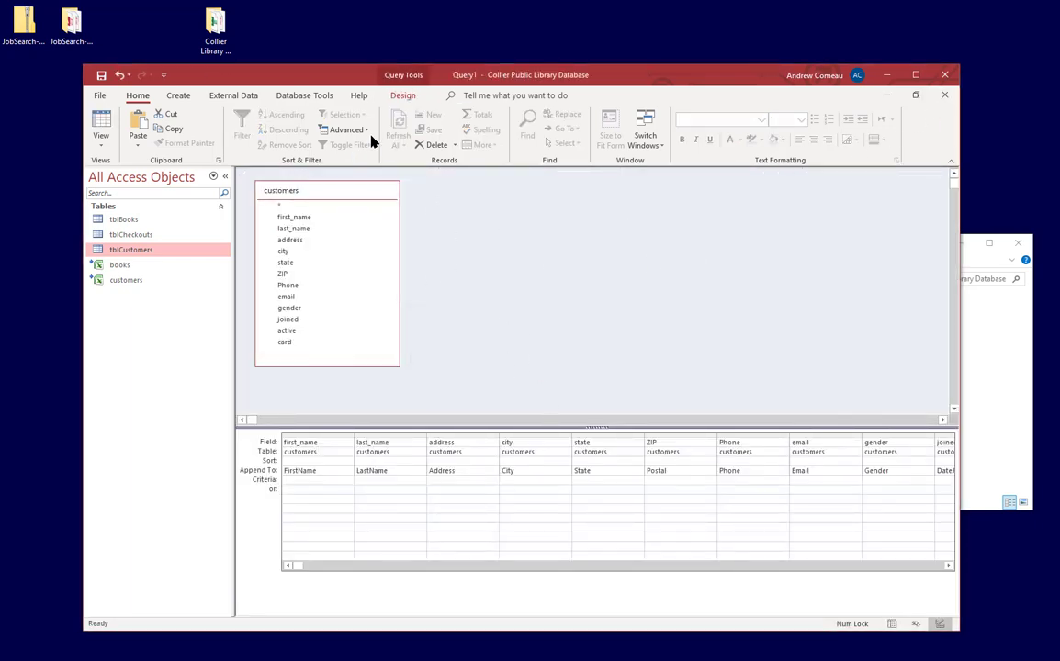
# Open the database relationships and move tblCustomers and tblBooks lower, to either side below tblCheckouts
pyautogui.click(230, 96)
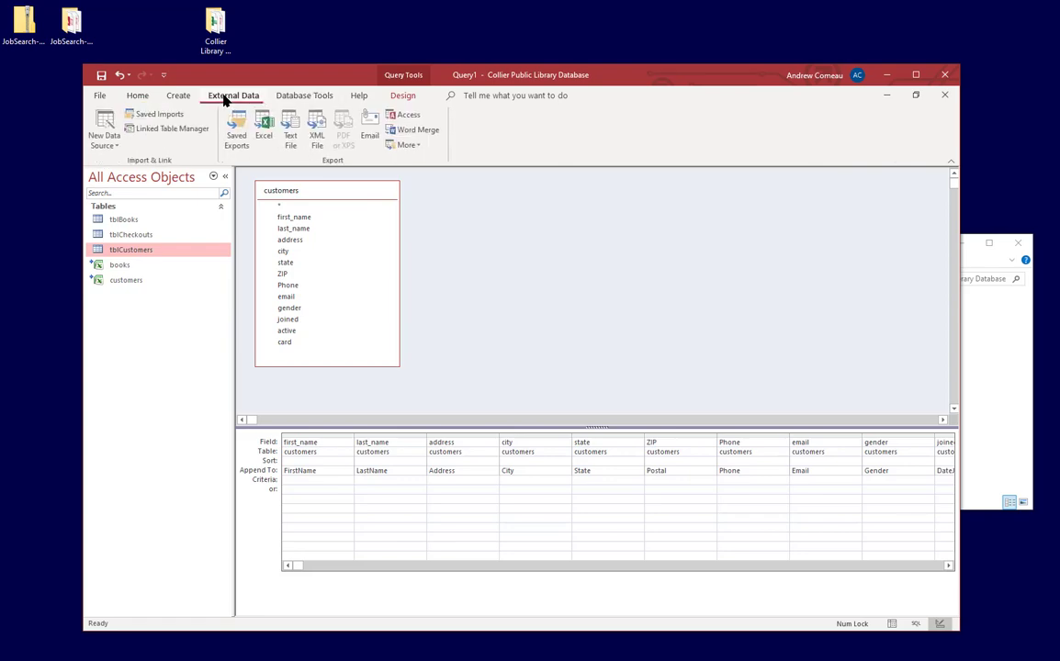
pyautogui.click(304, 95)
pyautogui.click(232, 140)
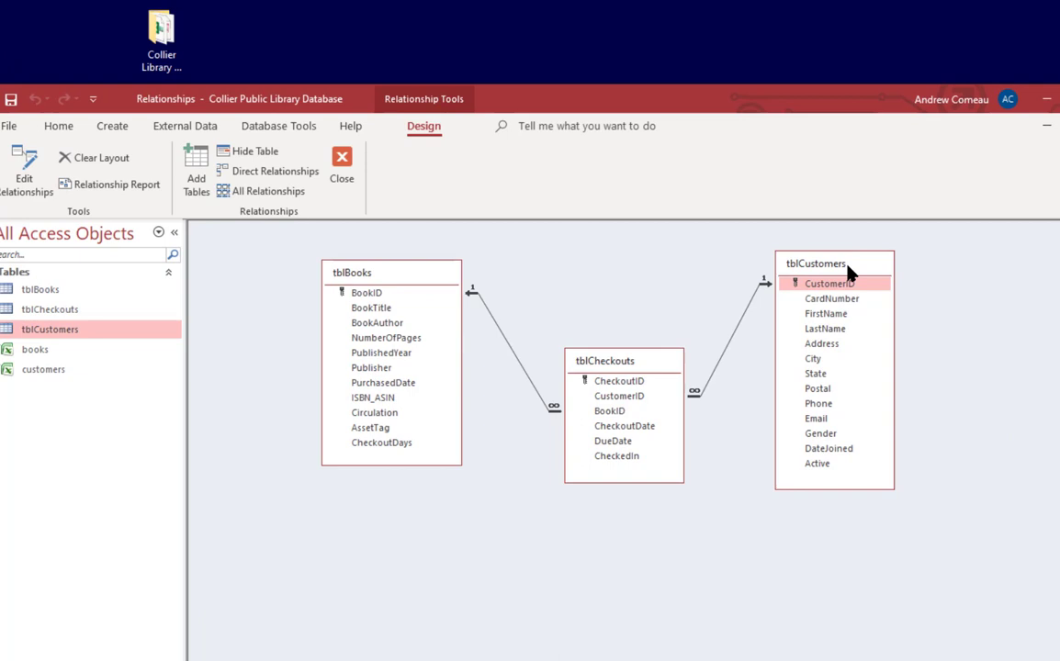
pyautogui.moveTo(850, 272); pyautogui.dragTo(841, 426)
pyautogui.moveTo(400, 296); pyautogui.dragTo(424, 464)
pyautogui.click(628, 366)
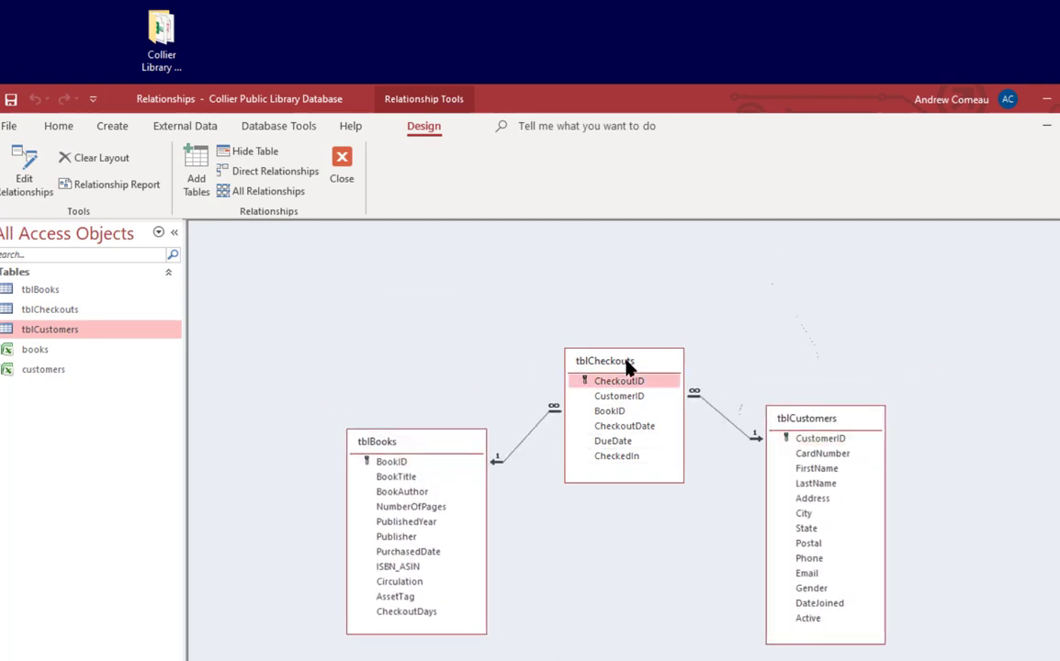
# Open data.xlsx on its checkouts worksheet and fit the customerid and bookid columns to their contents
pyautogui.hotkey('alt', 'Tab')
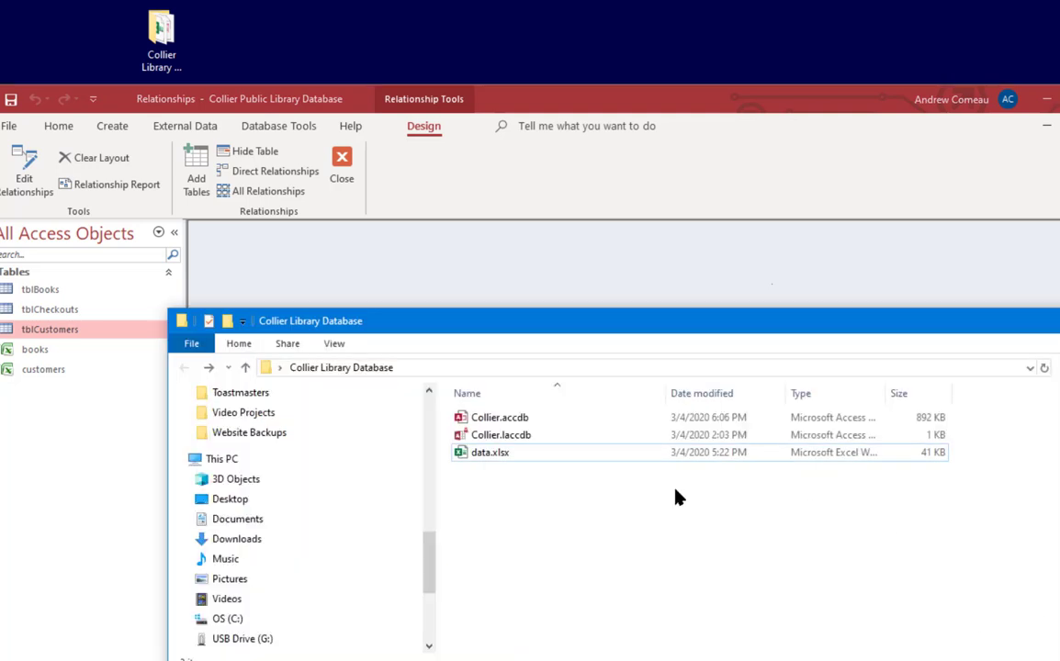
pyautogui.doubleClick(496, 459)
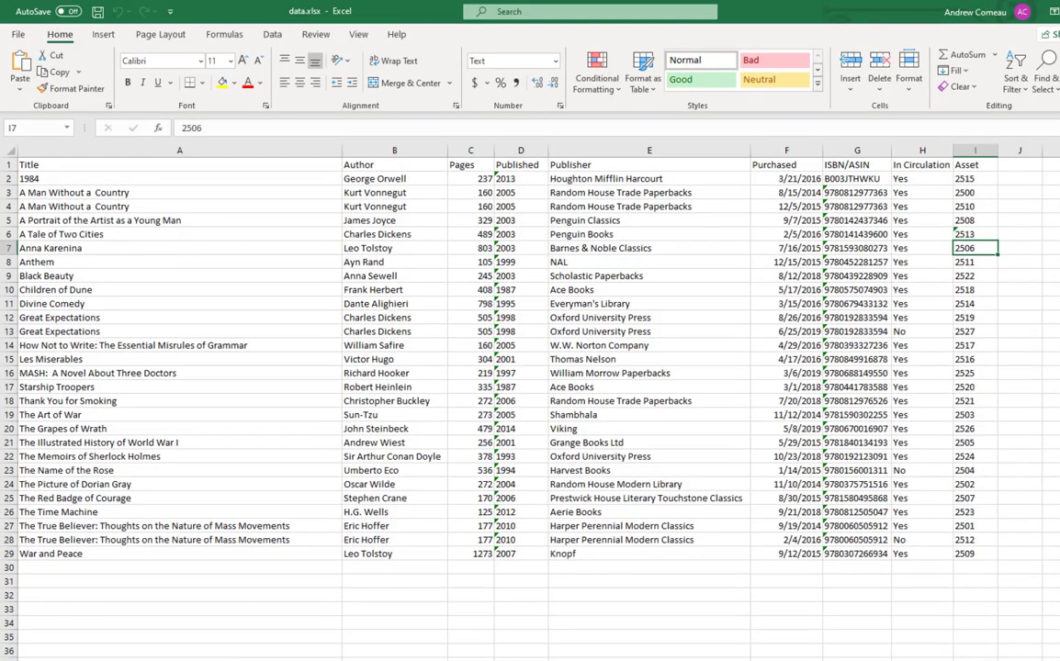
pyautogui.hotkey('ctrl', 'pagedown')
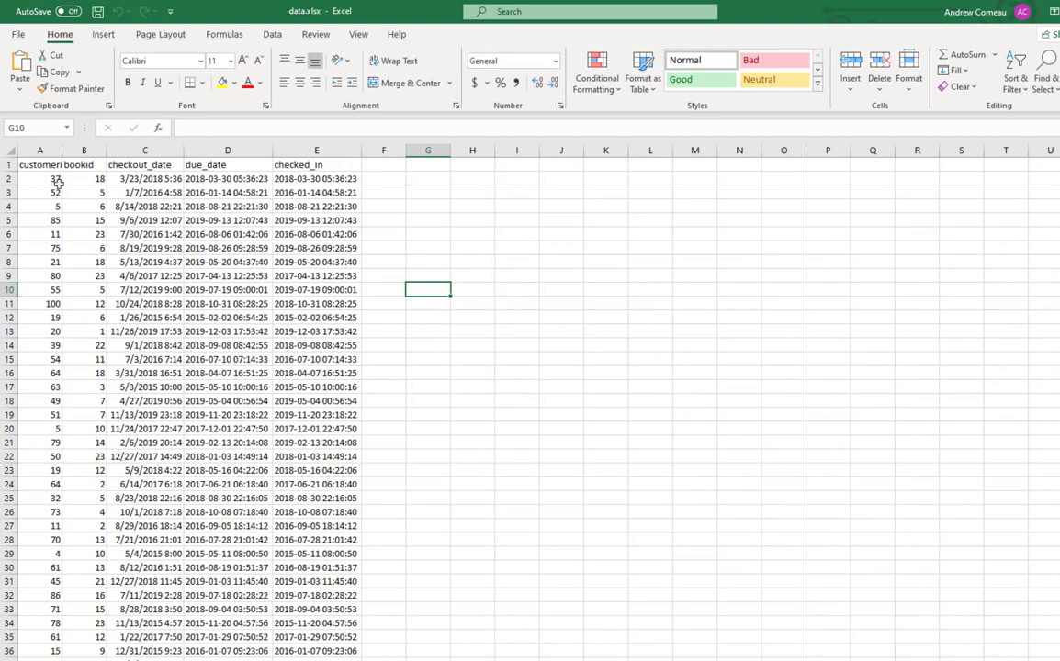
pyautogui.doubleClick(60, 150)
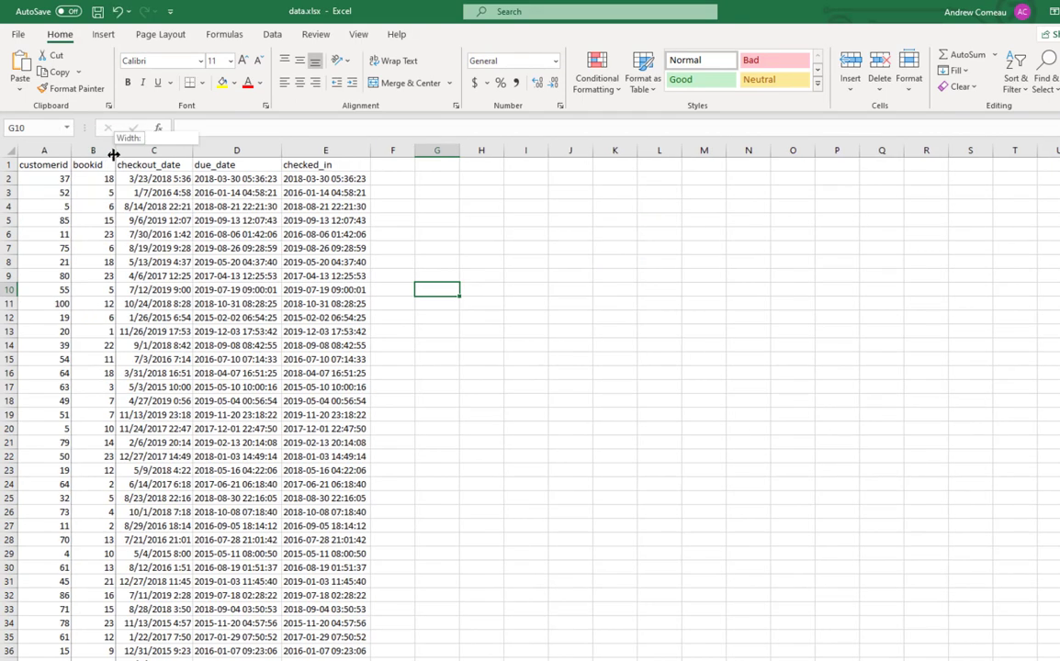
pyautogui.doubleClick(105, 150)
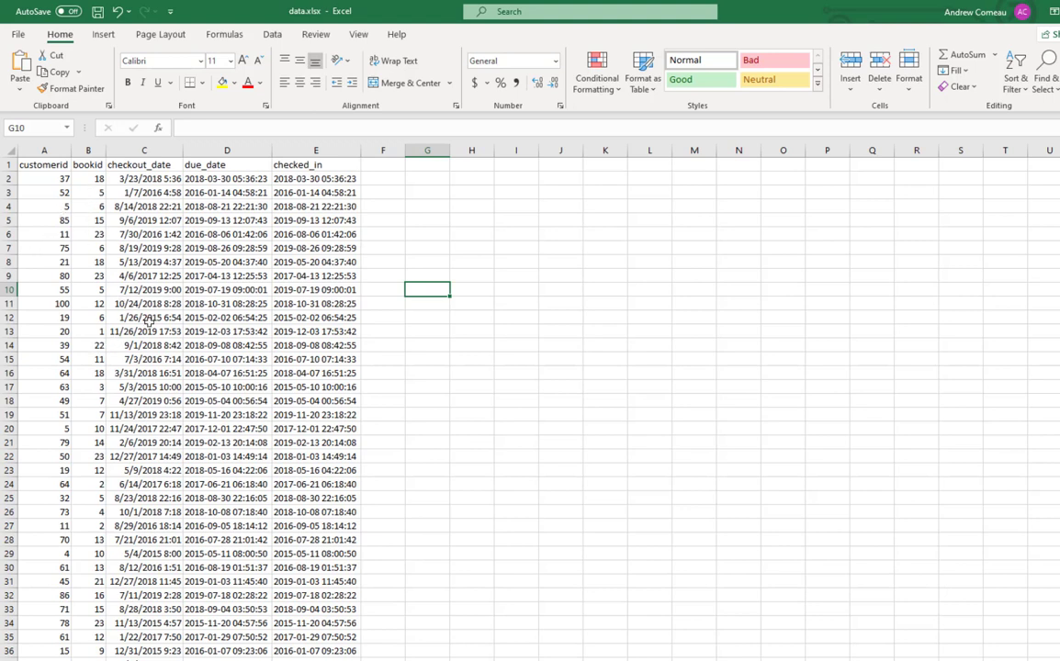
# Examine the checkouts rows, comparing the customerid, bookid, checkout_date, due_date and checked_in columns
pyautogui.scroll(-6, 147, 373)
pyautogui.scroll(6, 149, 372)
pyautogui.scroll(-3, 67, 417)
pyautogui.scroll(3, 59, 285)
pyautogui.scroll(-6, 81, 375)
pyautogui.scroll(-20, 81, 375)
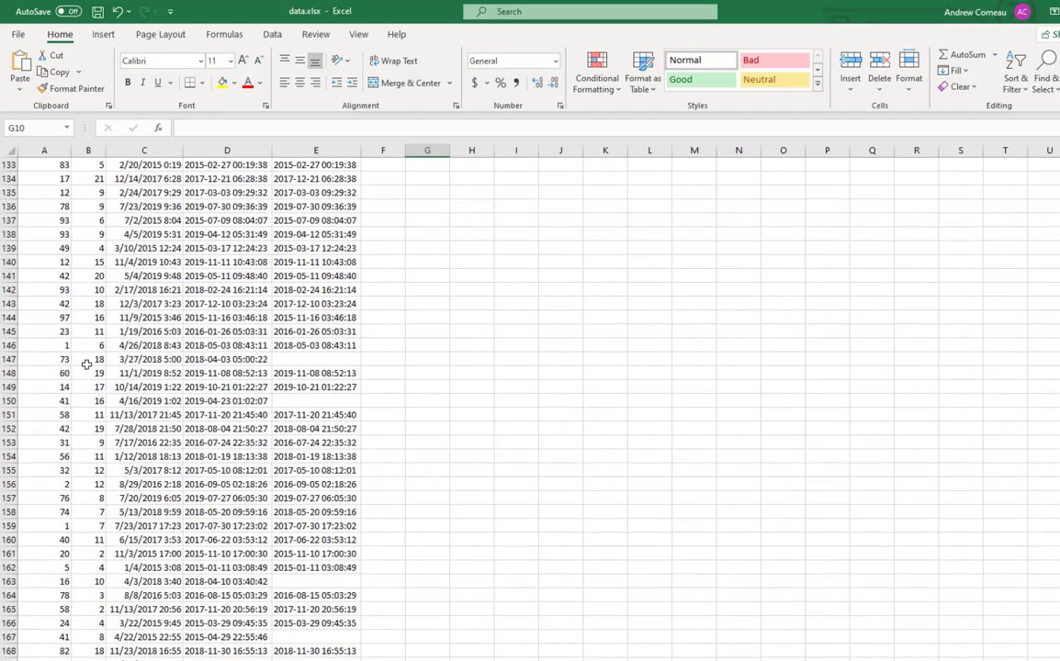
pyautogui.scroll(13, 85, 364)
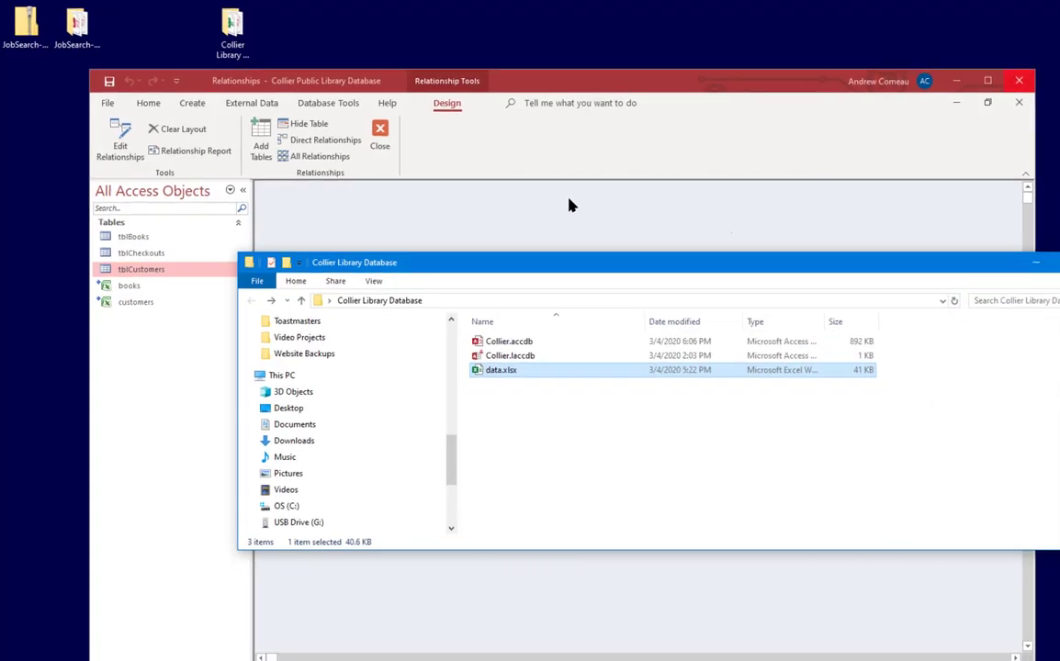
# Close data.xlsx without saving the changes and dismiss the message about the linked worksheet
pyautogui.click(570, 206)
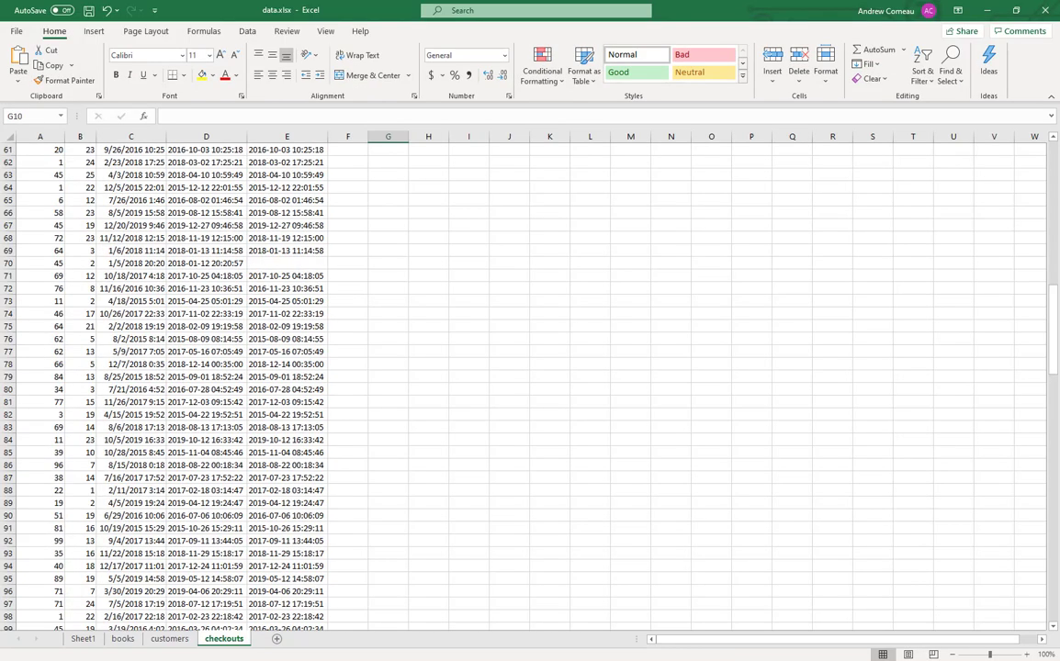
pyautogui.click(1045, 11)
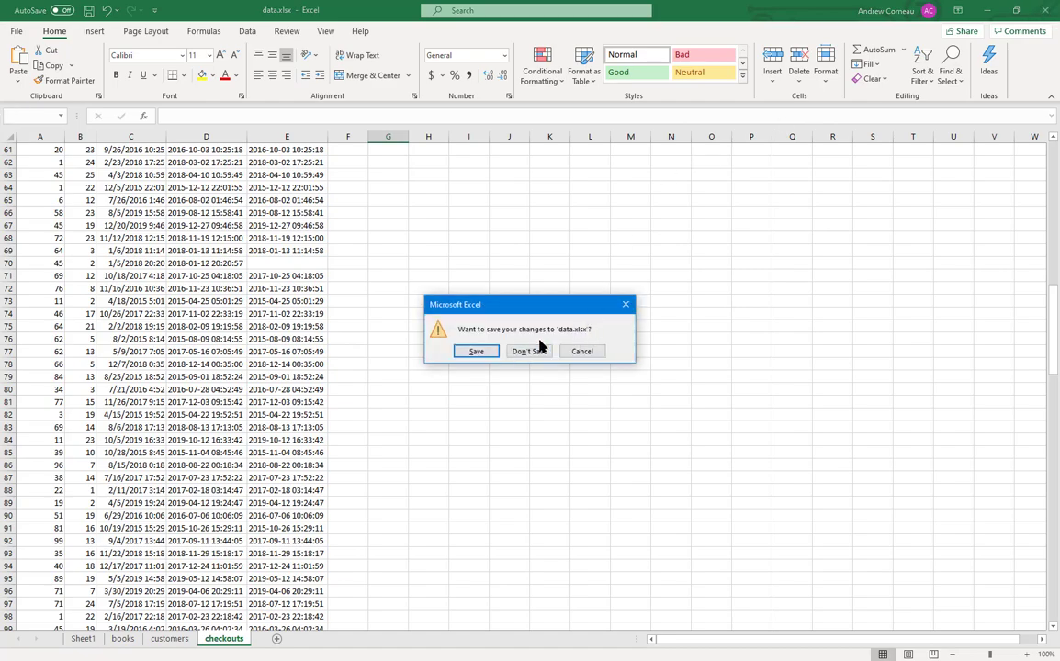
pyautogui.click(530, 351)
pyautogui.click(508, 372)
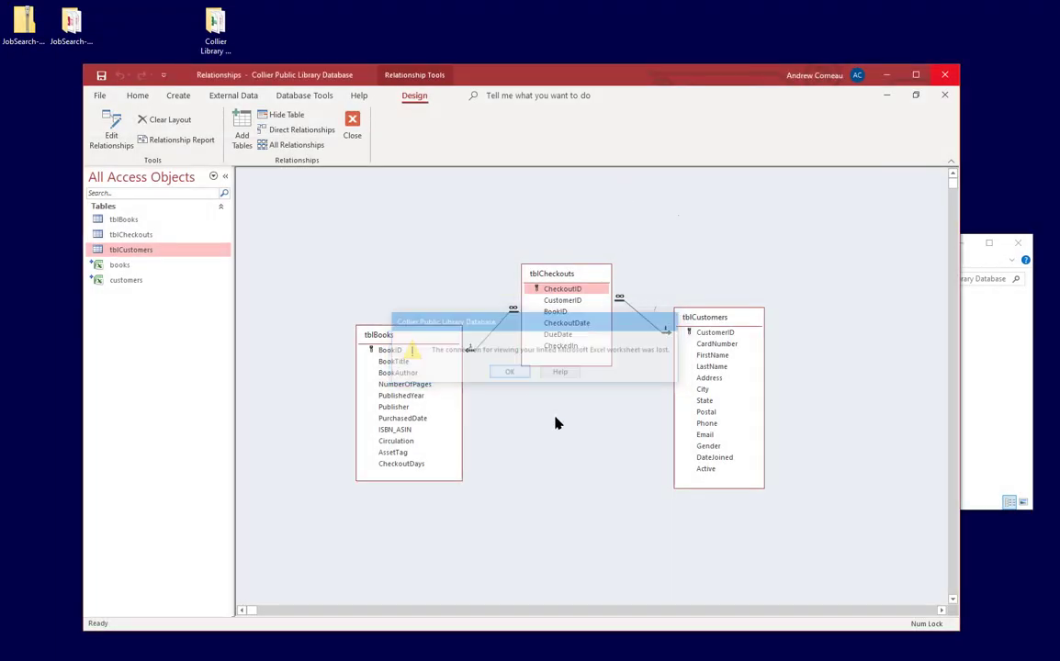
# Check that the linked books and customers tables still open, and return to the append query design
pyautogui.doubleClick(122, 266)
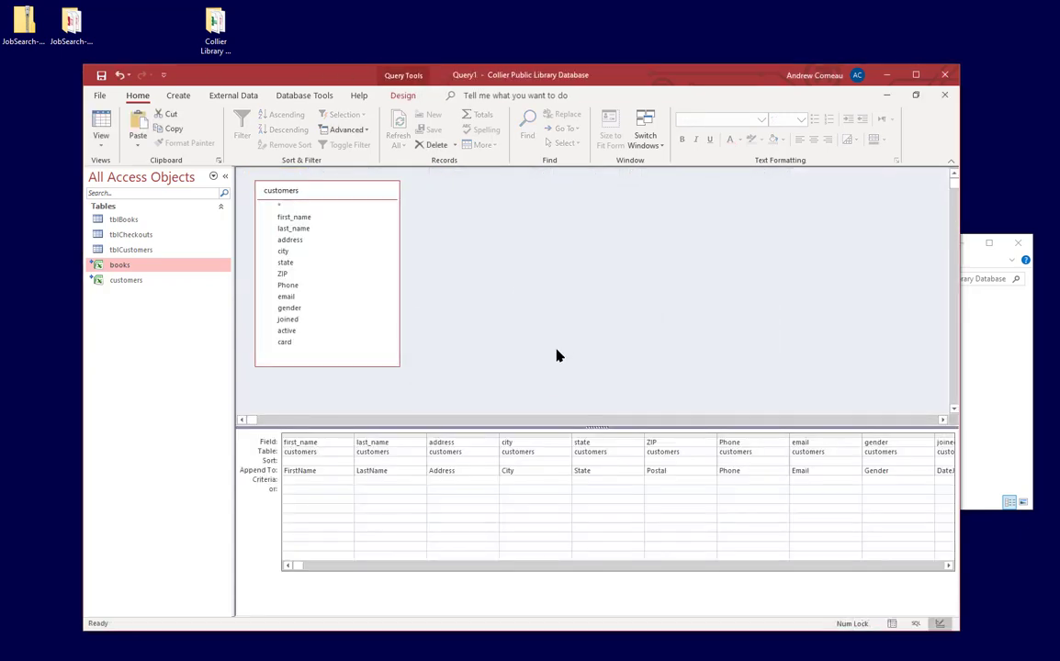
pyautogui.doubleClick(125, 280)
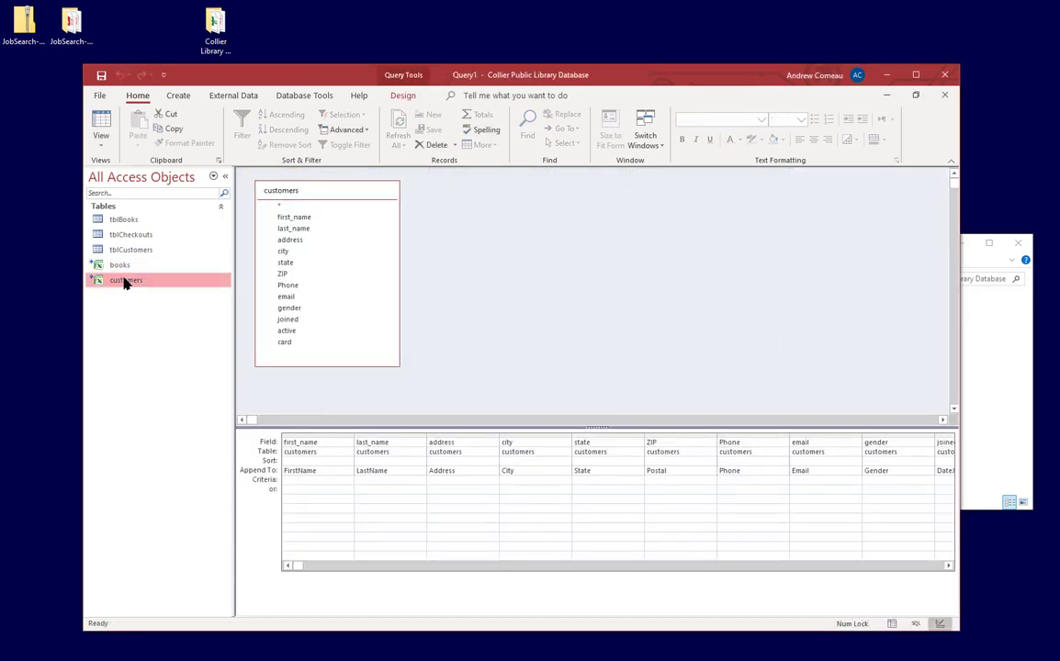
pyautogui.doubleClick(119, 265)
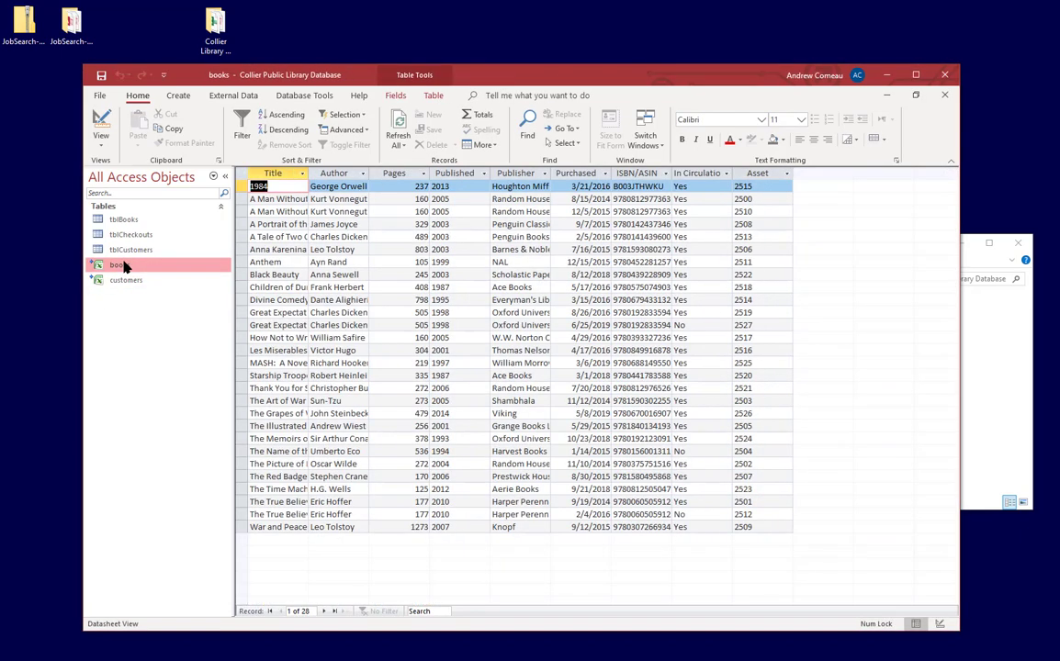
pyautogui.click(947, 96)
pyautogui.click(947, 96)
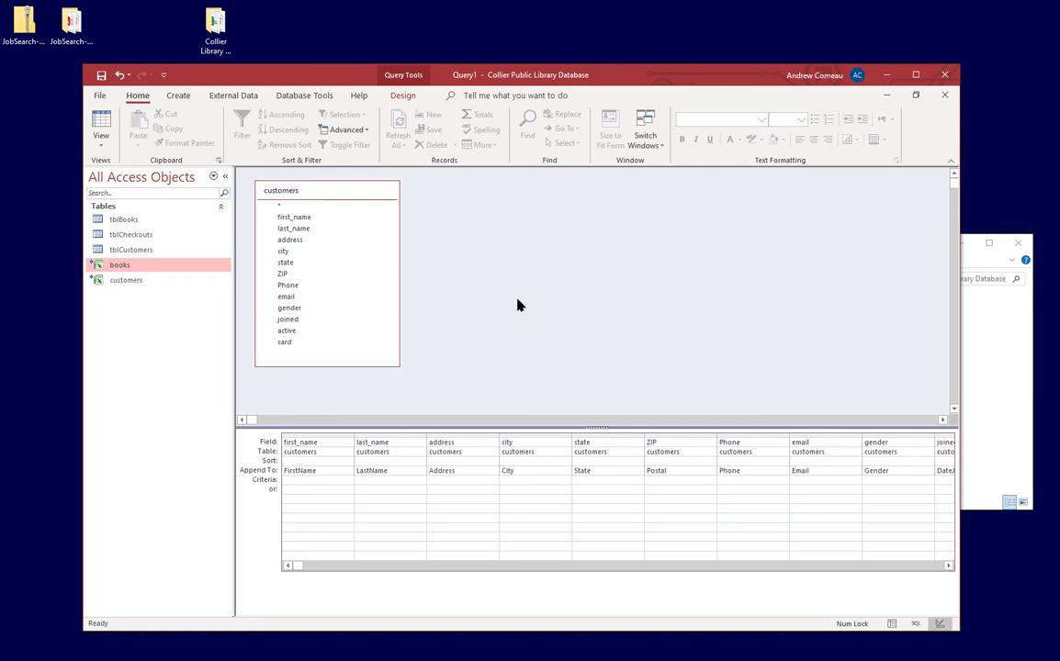
# Remove the customers table from the append query and set the query's Destination Table to tblCheckouts
pyautogui.click(317, 204)
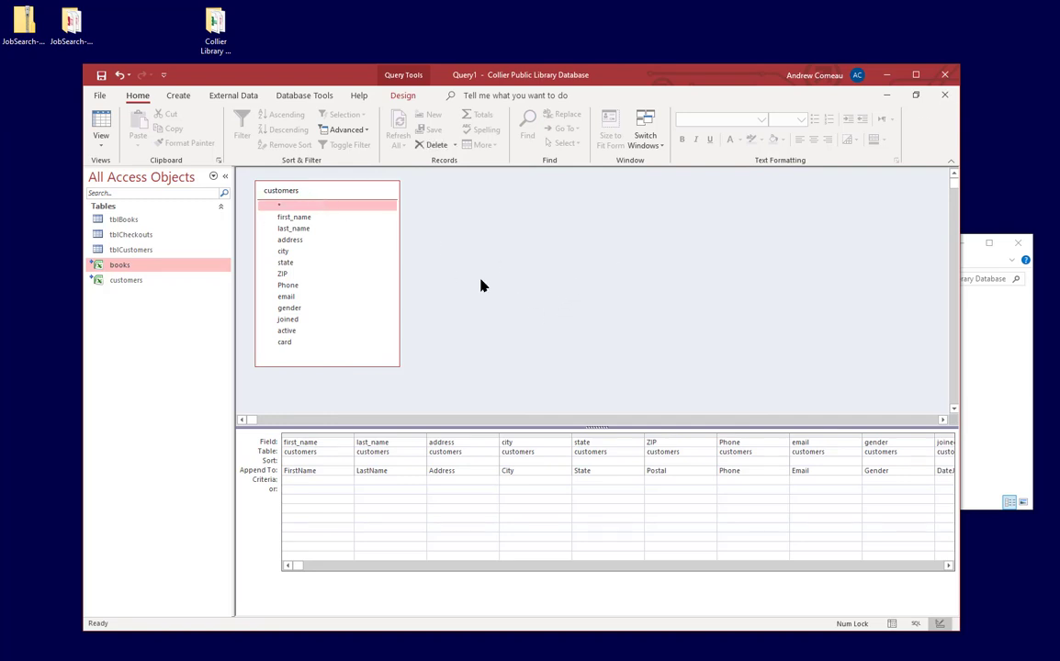
pyautogui.press('Delete')
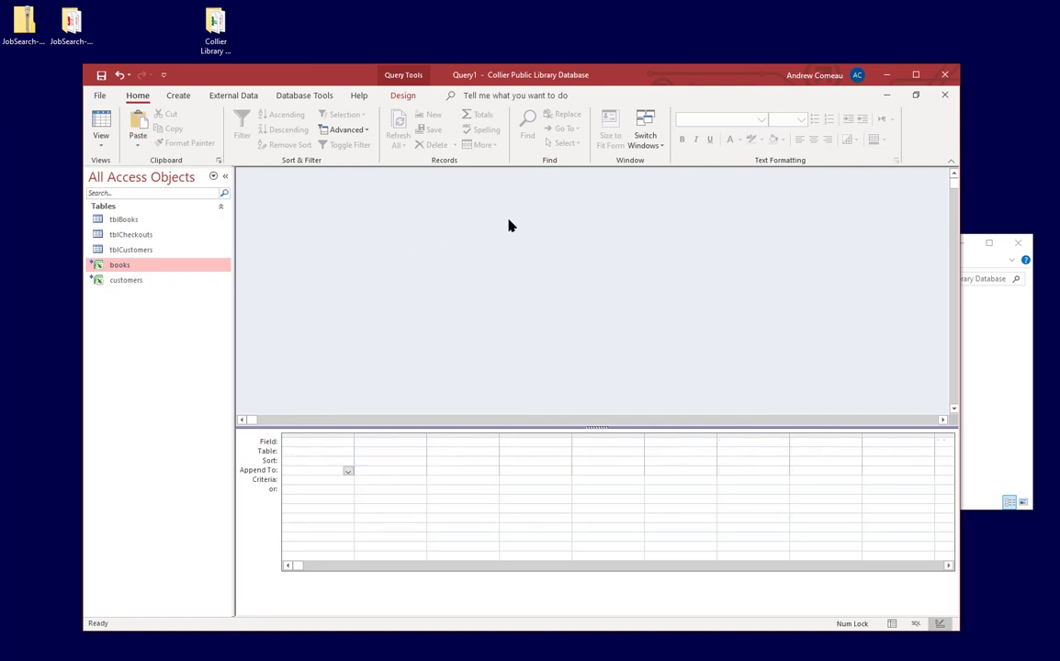
pyautogui.rightClick(509, 225)
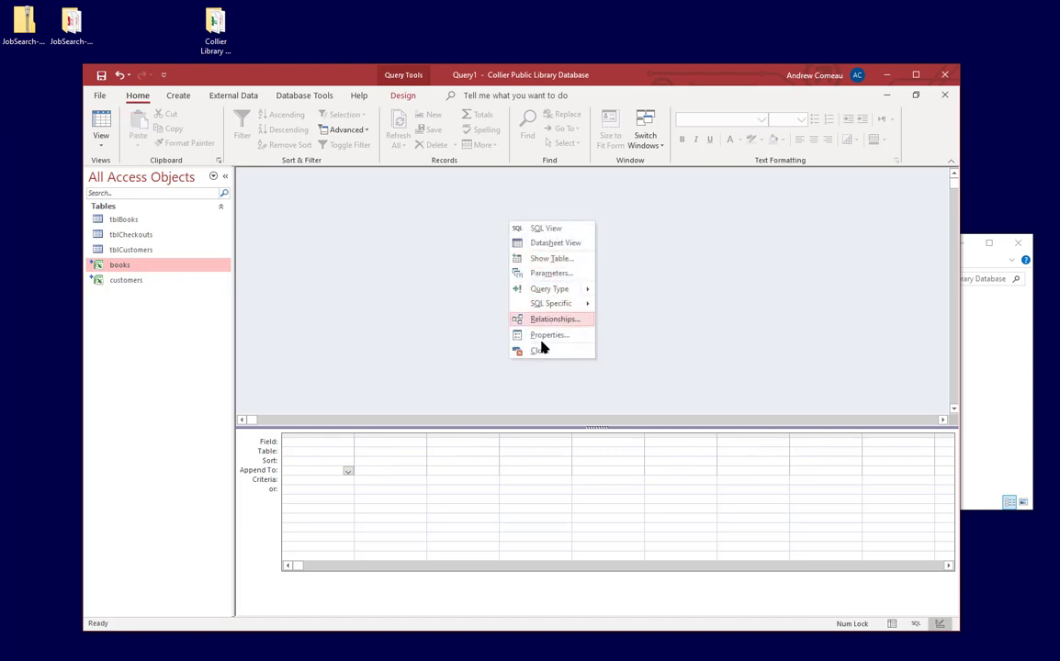
pyautogui.click(542, 336)
pyautogui.click(848, 301)
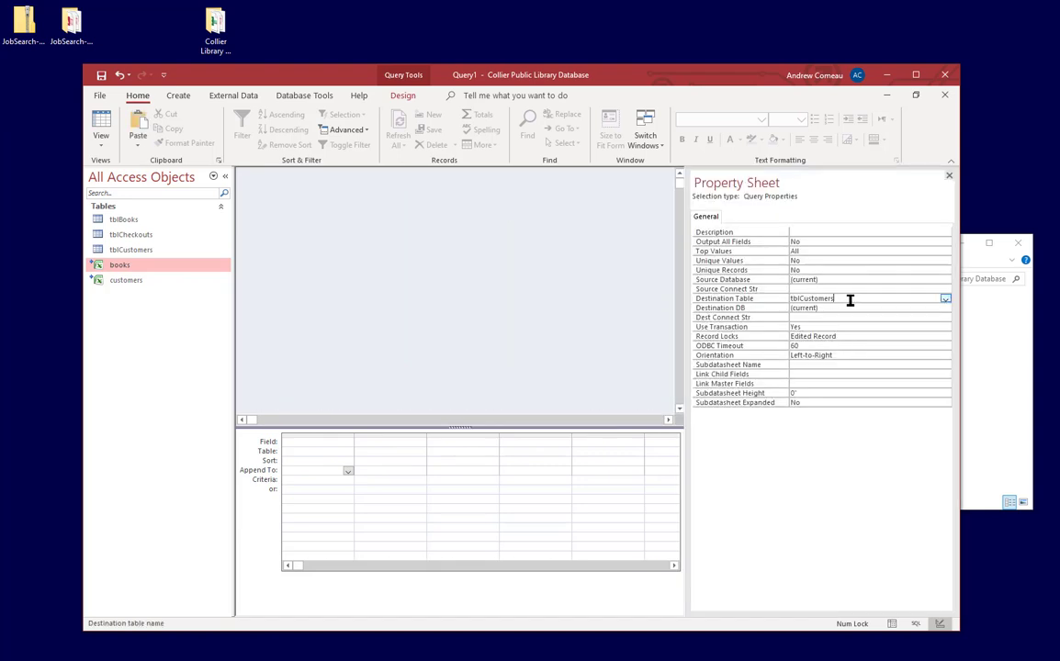
pyautogui.click(944, 298)
pyautogui.click(852, 335)
pyautogui.click(767, 345)
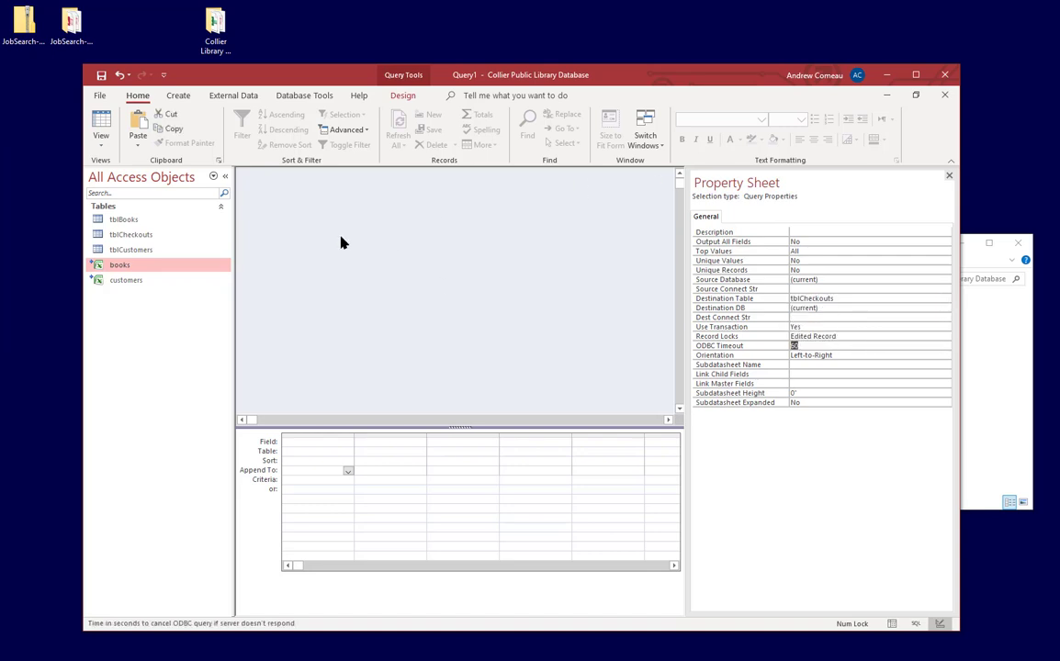
# Close the query's property sheet and start linking the data.xlsx workbook as a linked table
pyautogui.click(948, 175)
pyautogui.click(231, 96)
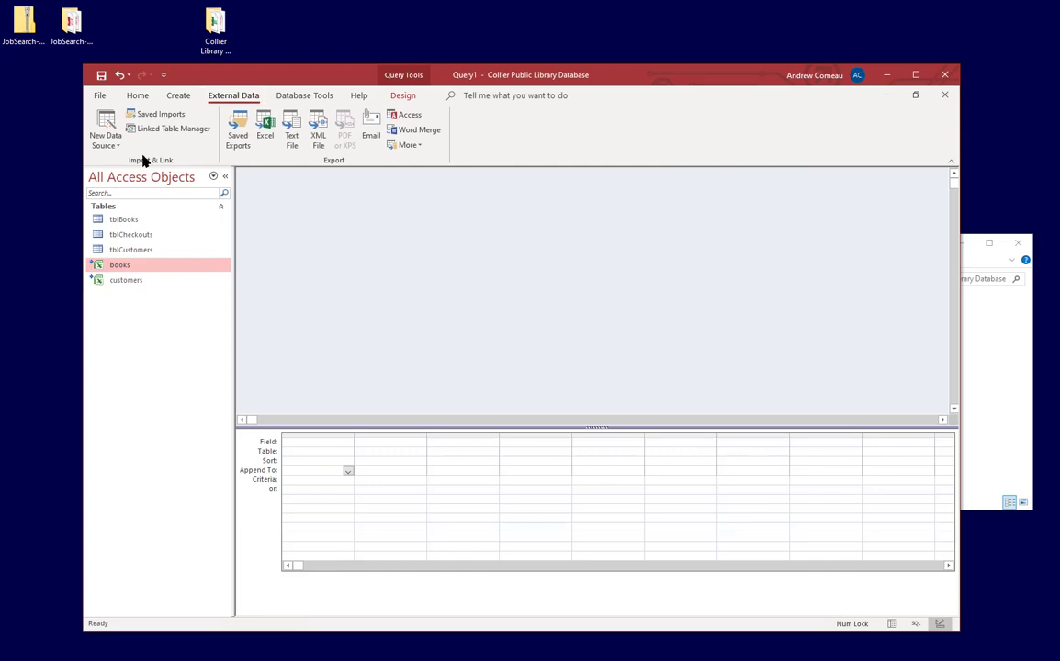
pyautogui.click(104, 136)
pyautogui.moveTo(146, 173)
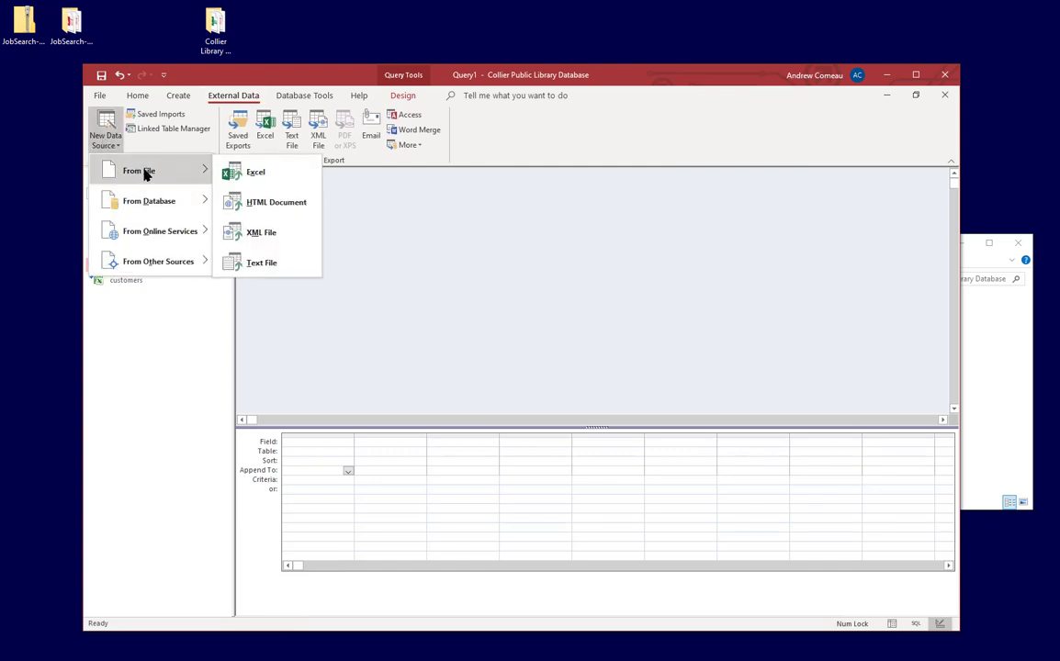
pyautogui.click(279, 175)
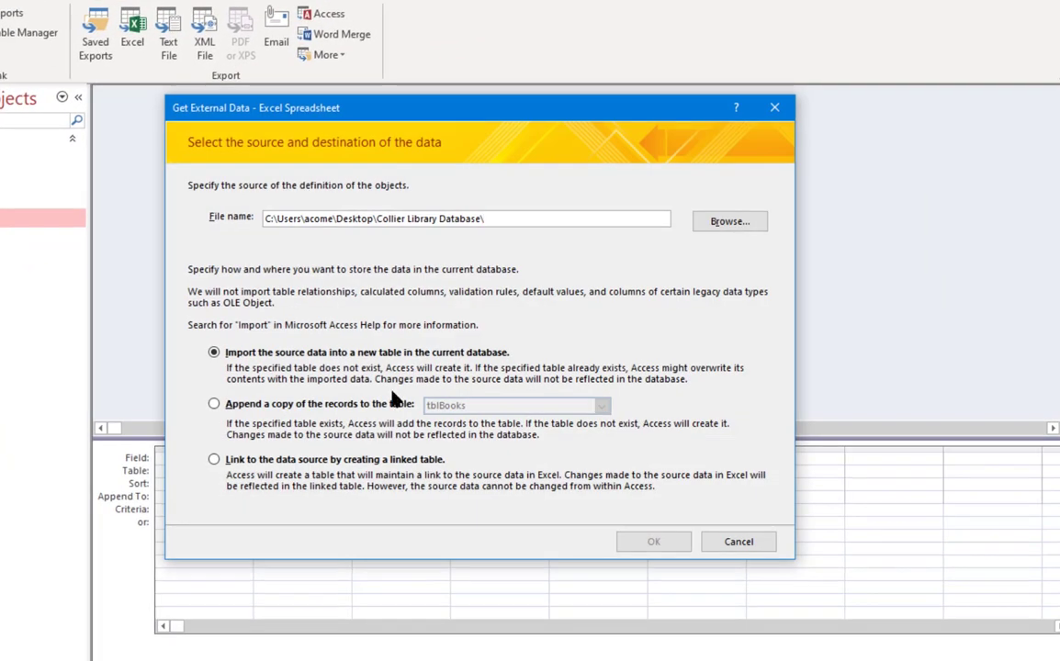
pyautogui.click(241, 462)
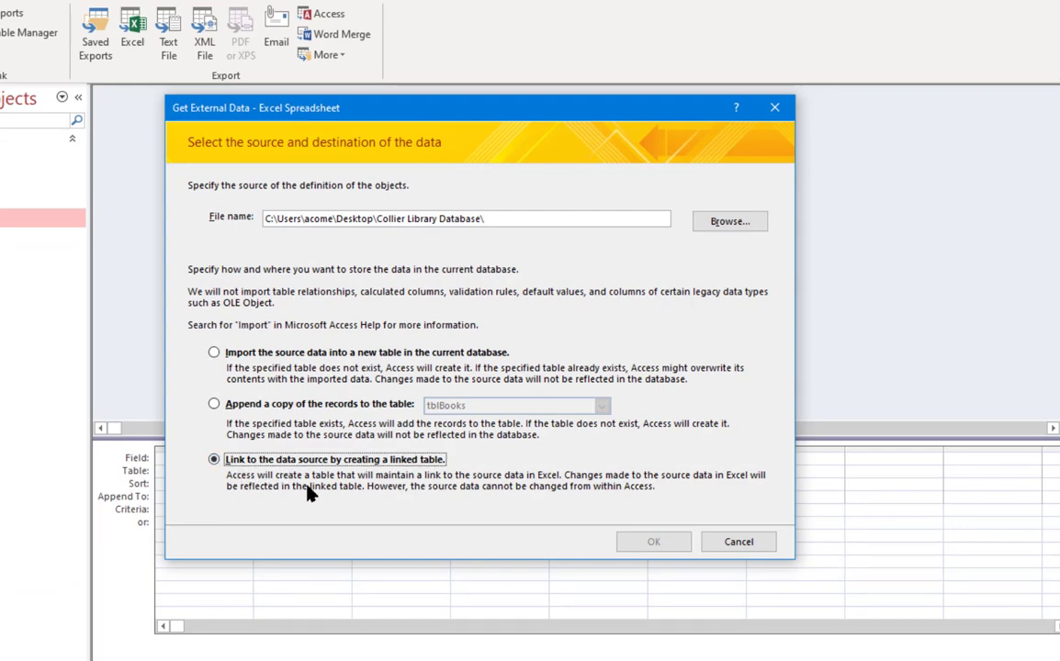
pyautogui.click(729, 220)
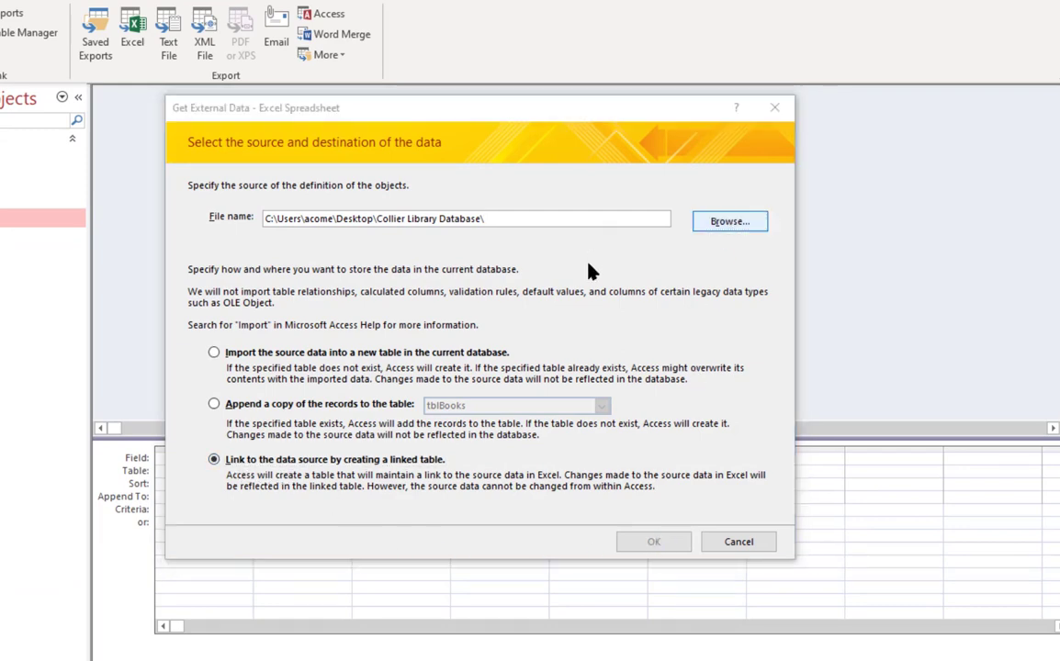
pyautogui.doubleClick(412, 240)
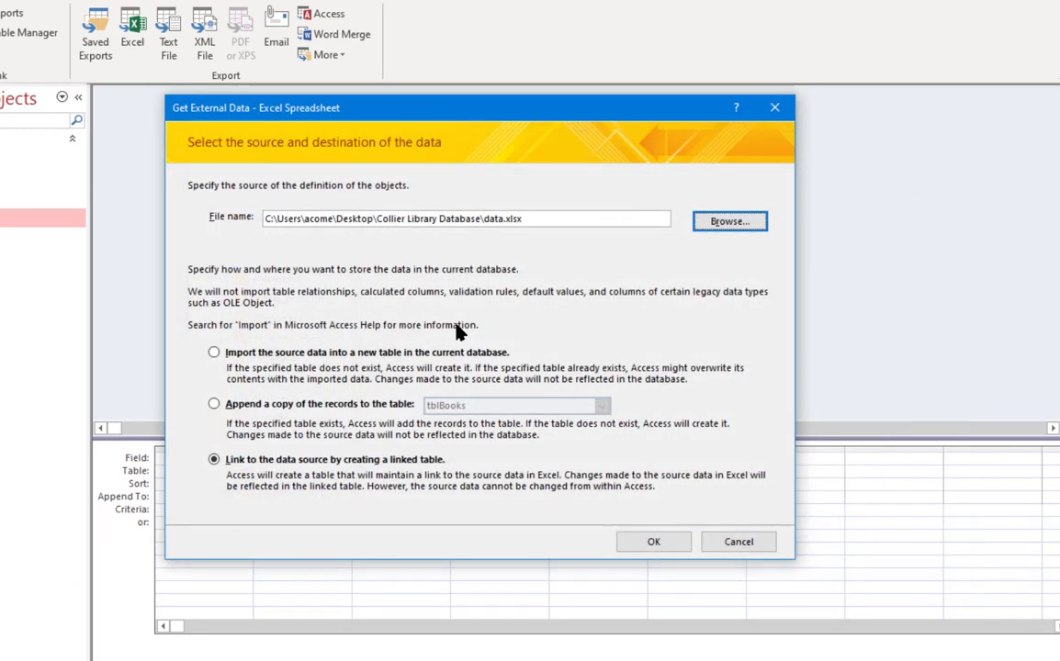
pyautogui.click(654, 542)
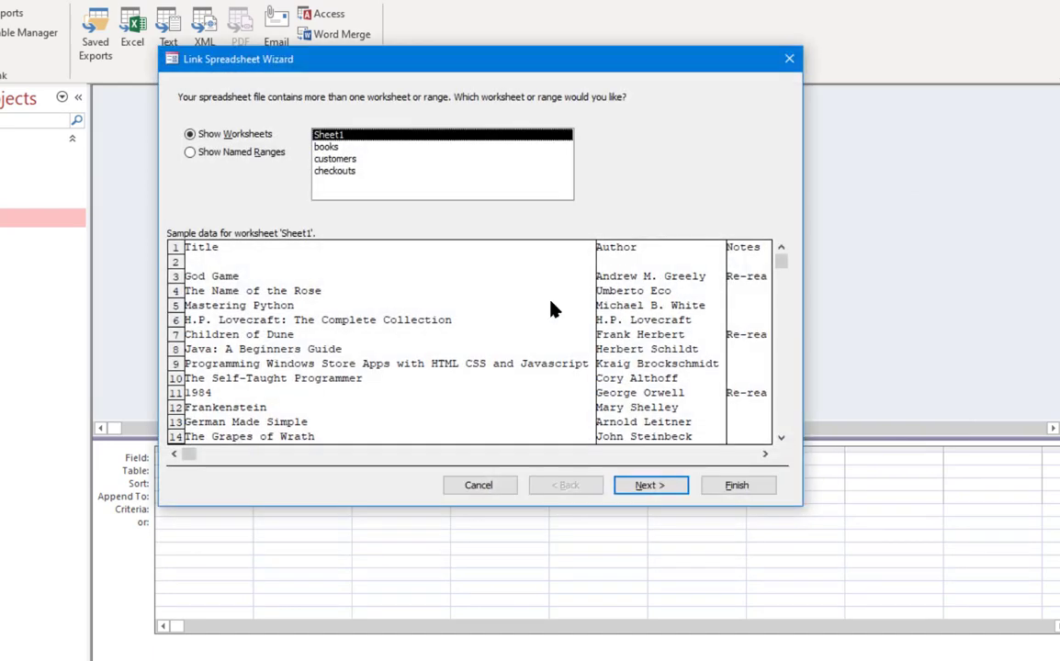
# Link the checkouts worksheet with its first row as column headings, keeping checkouts as the linked table name
pyautogui.click(360, 173)
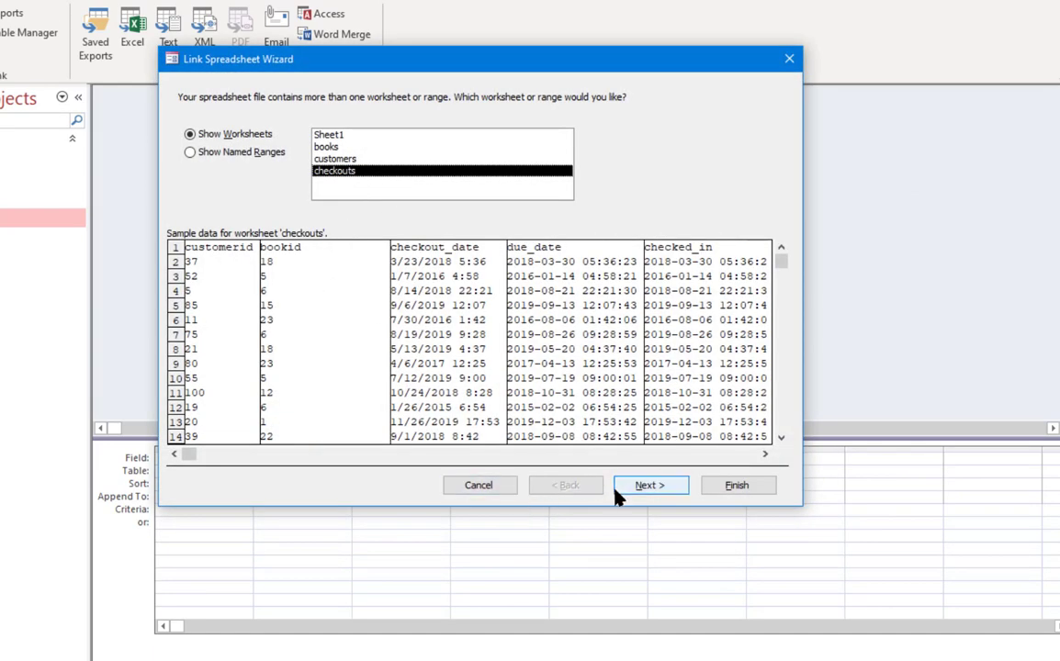
pyautogui.click(651, 486)
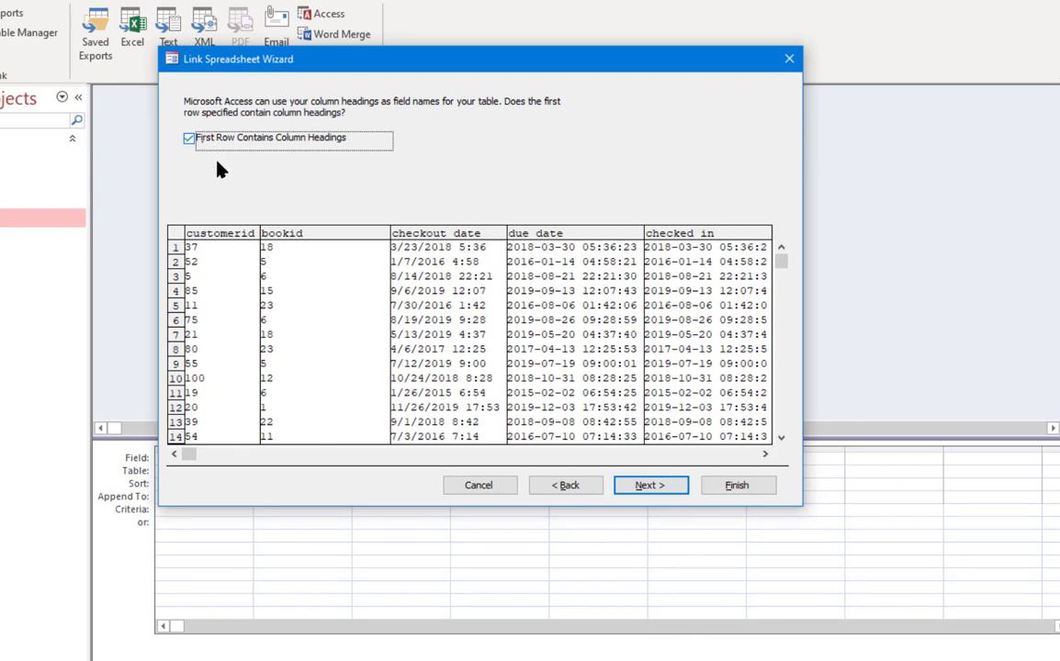
pyautogui.click(651, 485)
pyautogui.click(707, 487)
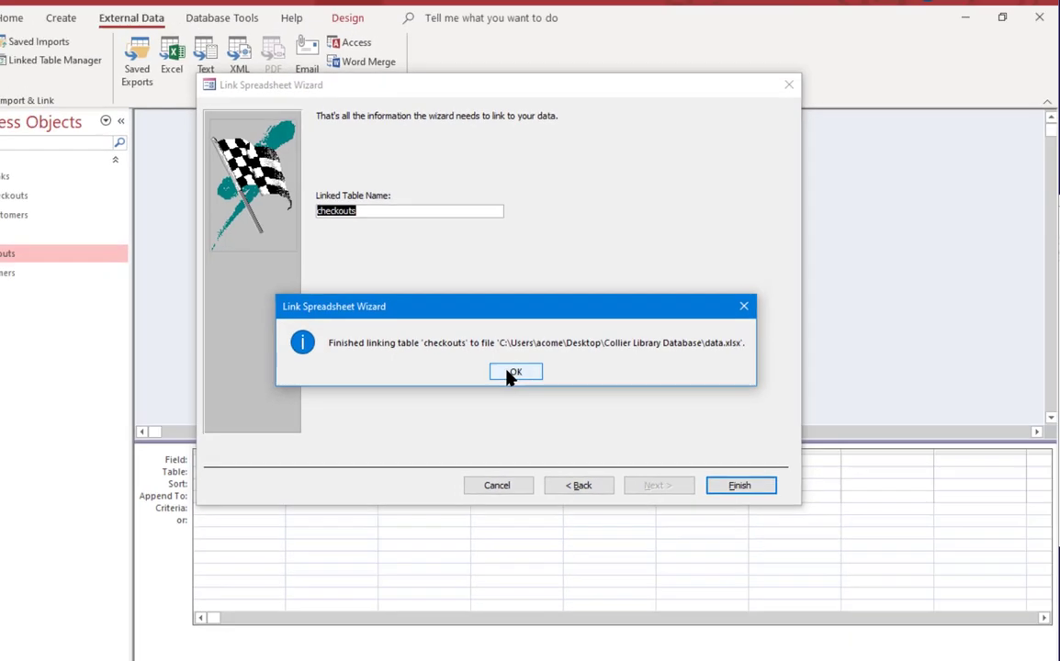
pyautogui.click(498, 365)
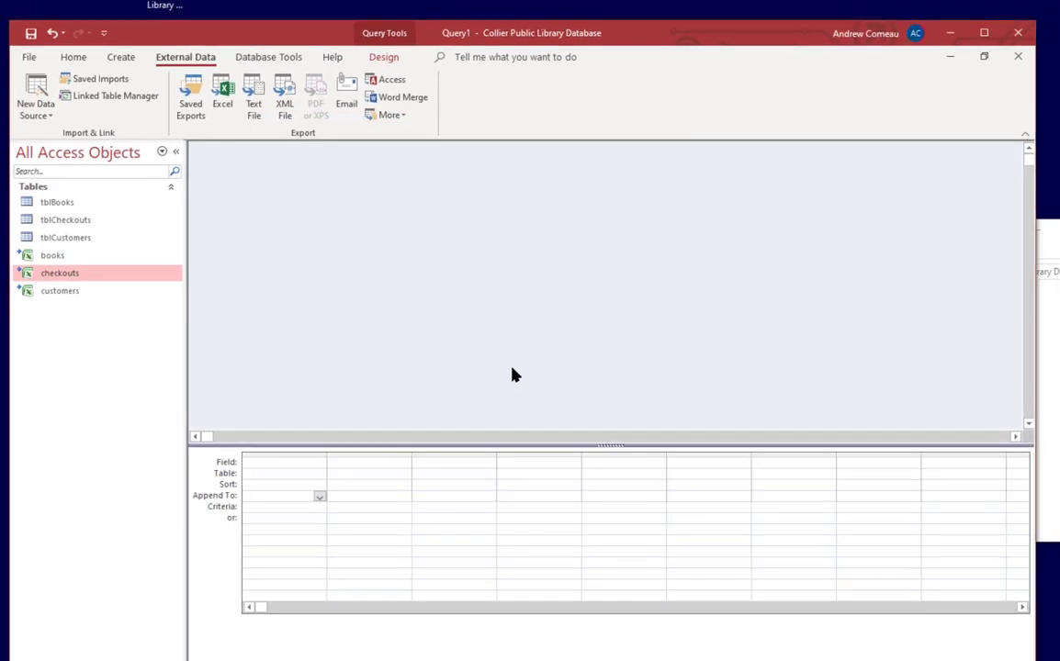
# Add the linked checkouts table and its five fields to the append query, appending the dates to CheckoutDate, DueDate and CheckedIn
pyautogui.doubleClick(63, 276)
pyautogui.moveTo(326, 214); pyautogui.dragTo(286, 170)
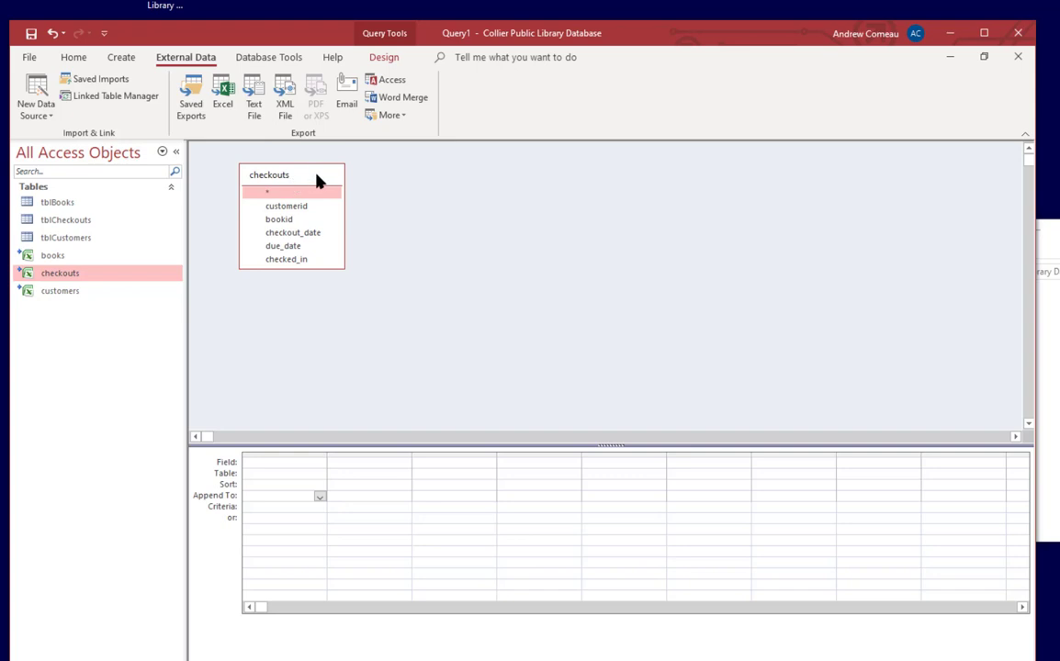
pyautogui.doubleClick(317, 181)
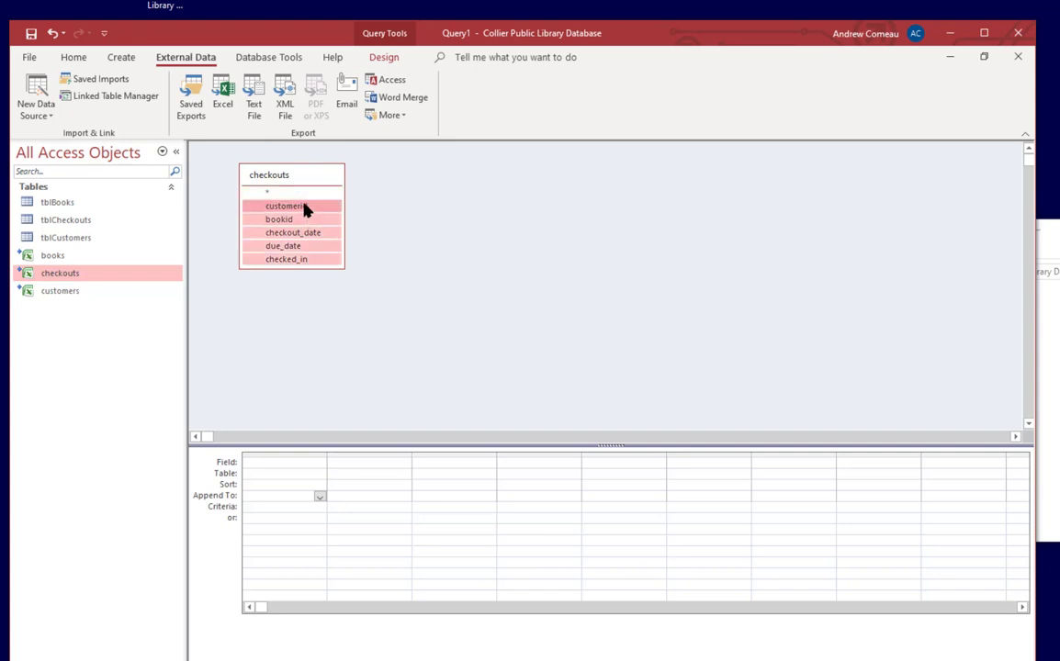
pyautogui.moveTo(306, 210); pyautogui.dragTo(280, 462)
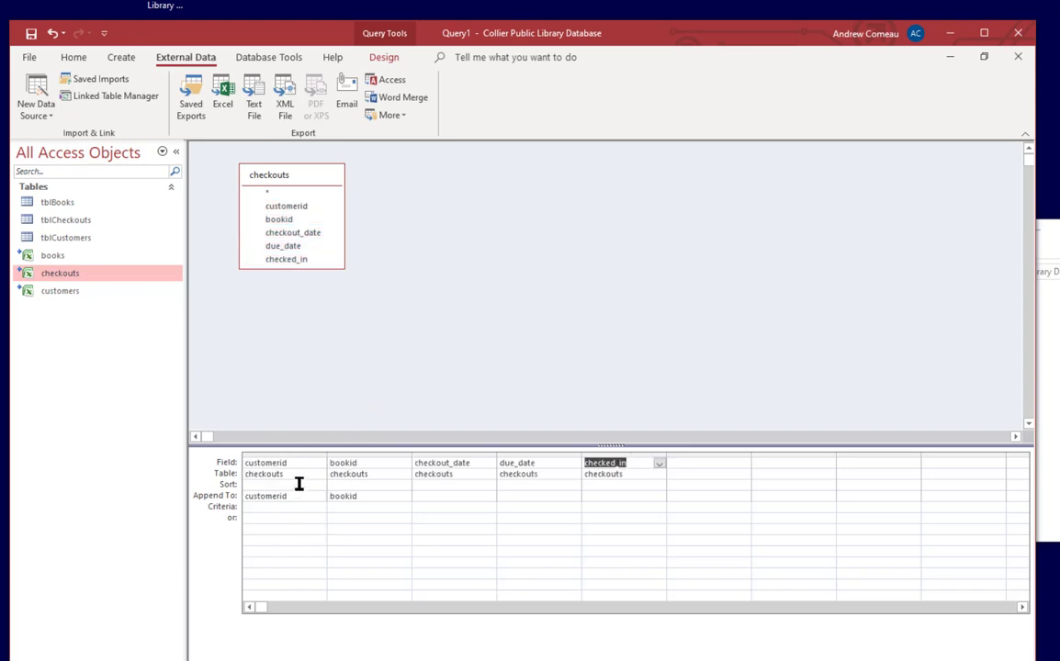
# Preview the append query's rows, widen the three date columns, and compare the date formats of checkout_date, due_date and checked_in
pyautogui.click(384, 57)
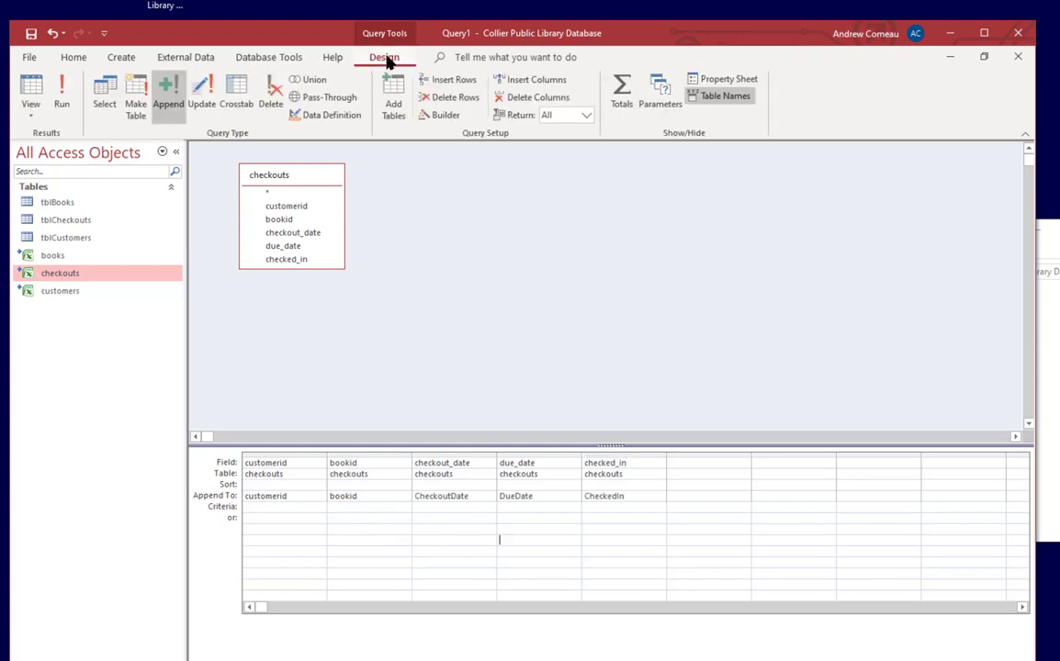
pyautogui.click(31, 94)
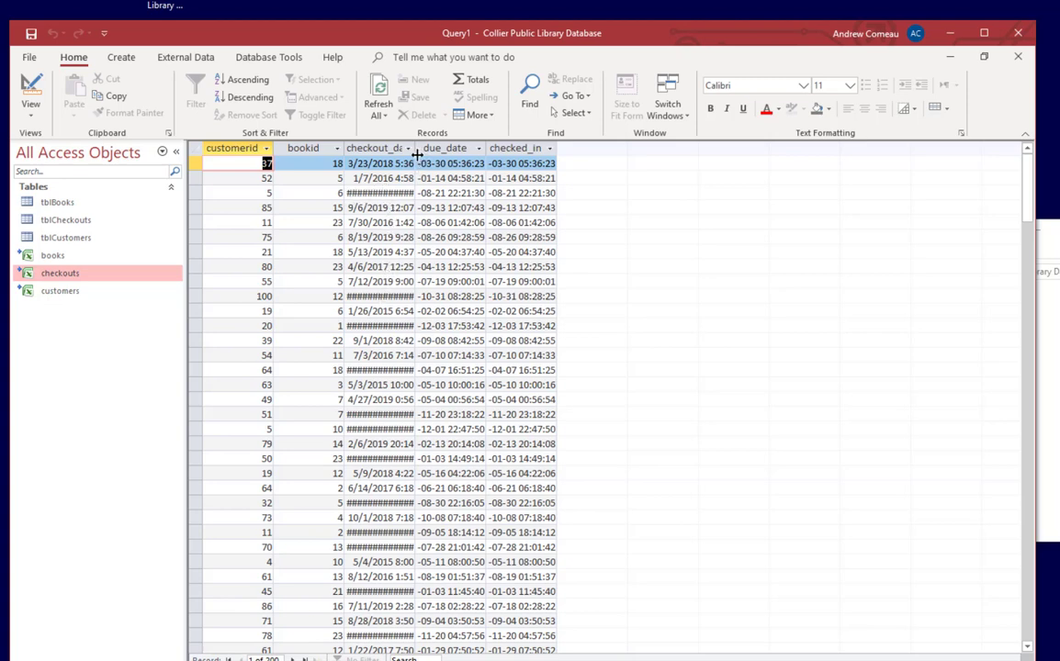
pyautogui.moveTo(416, 149); pyautogui.dragTo(462, 149)
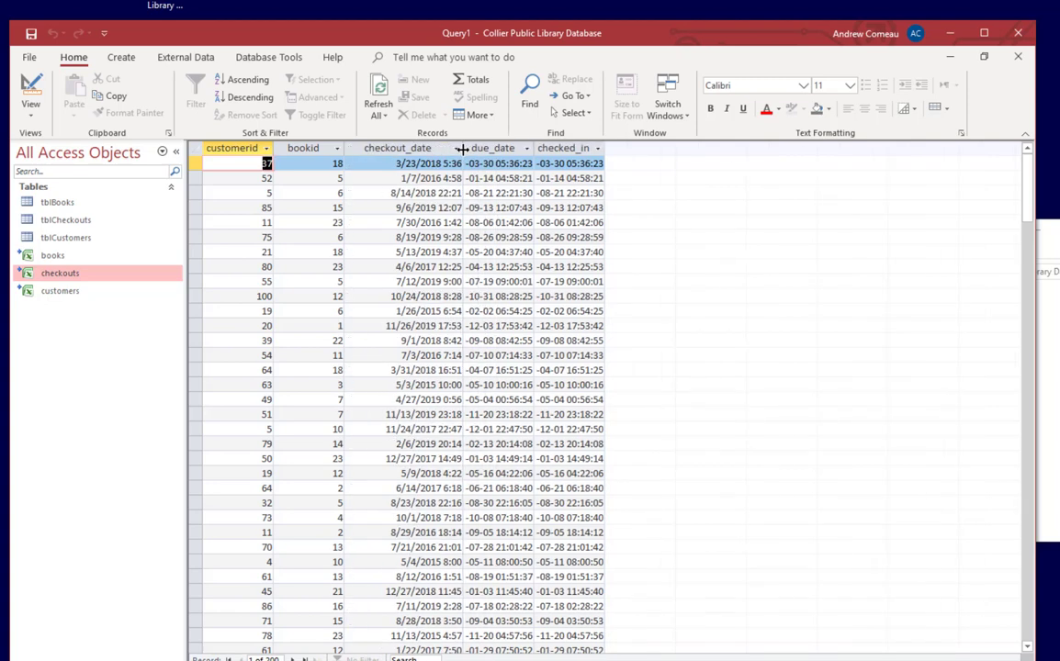
pyautogui.doubleClick(538, 148)
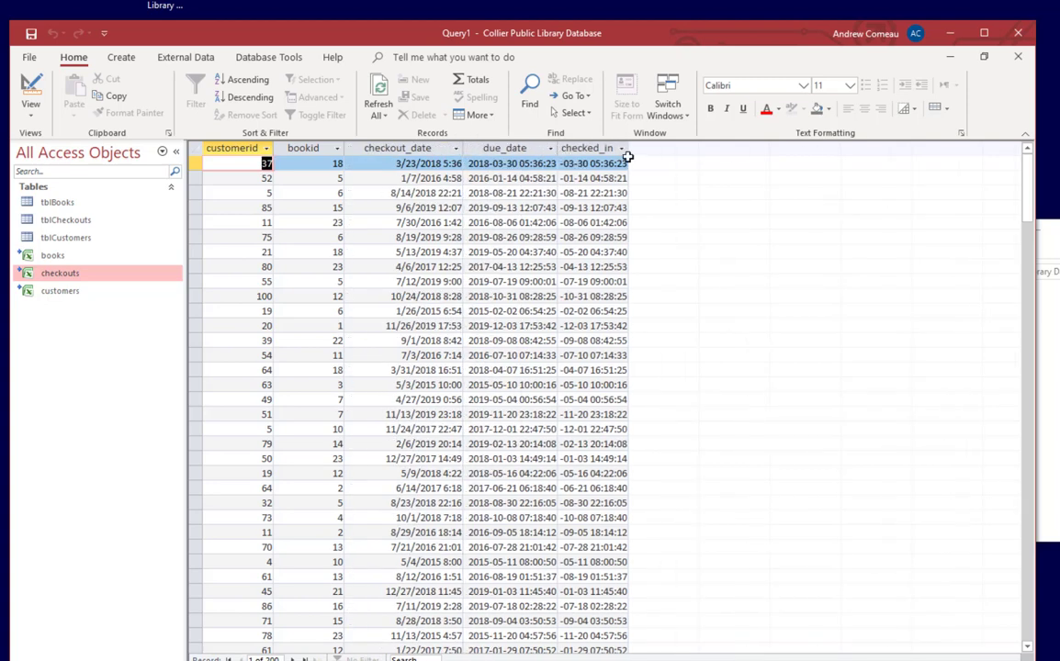
pyautogui.doubleClick(628, 148)
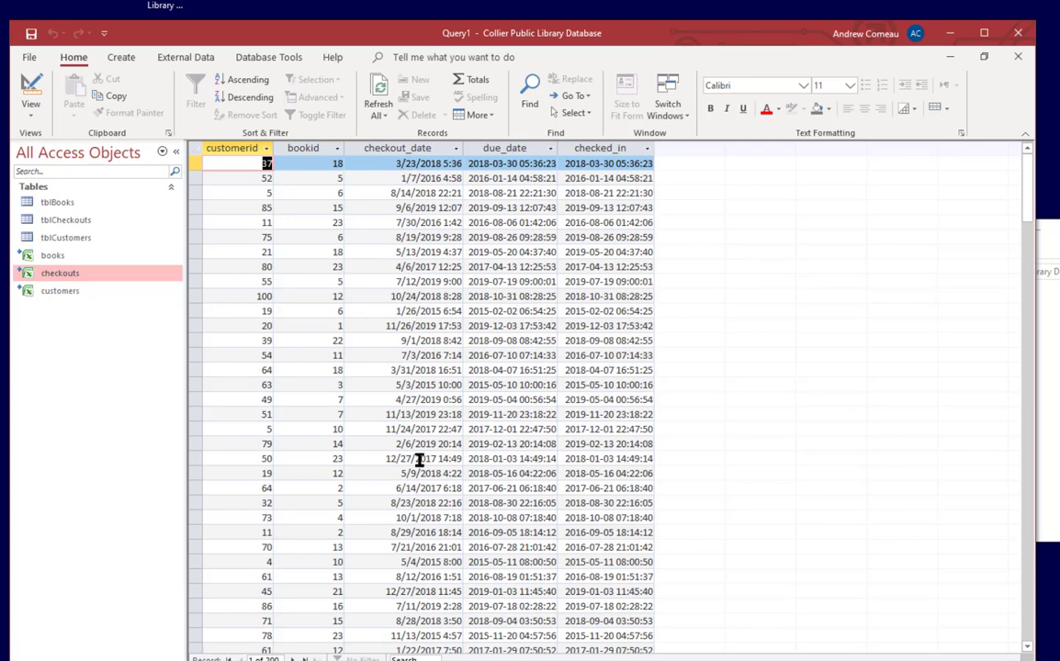
pyautogui.click(521, 458)
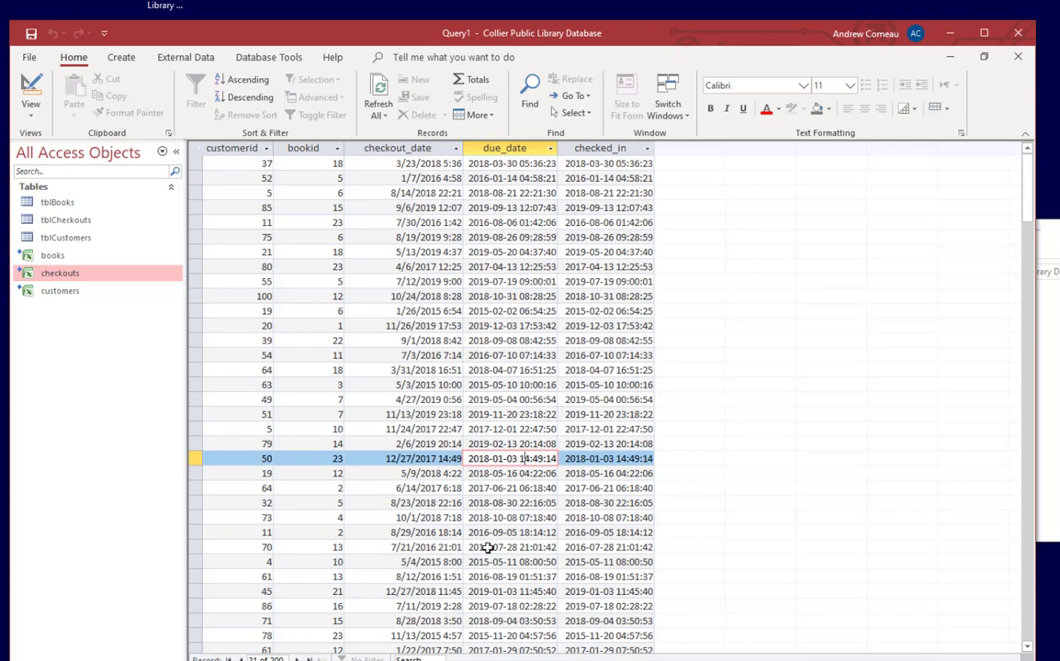
pyautogui.click(426, 607)
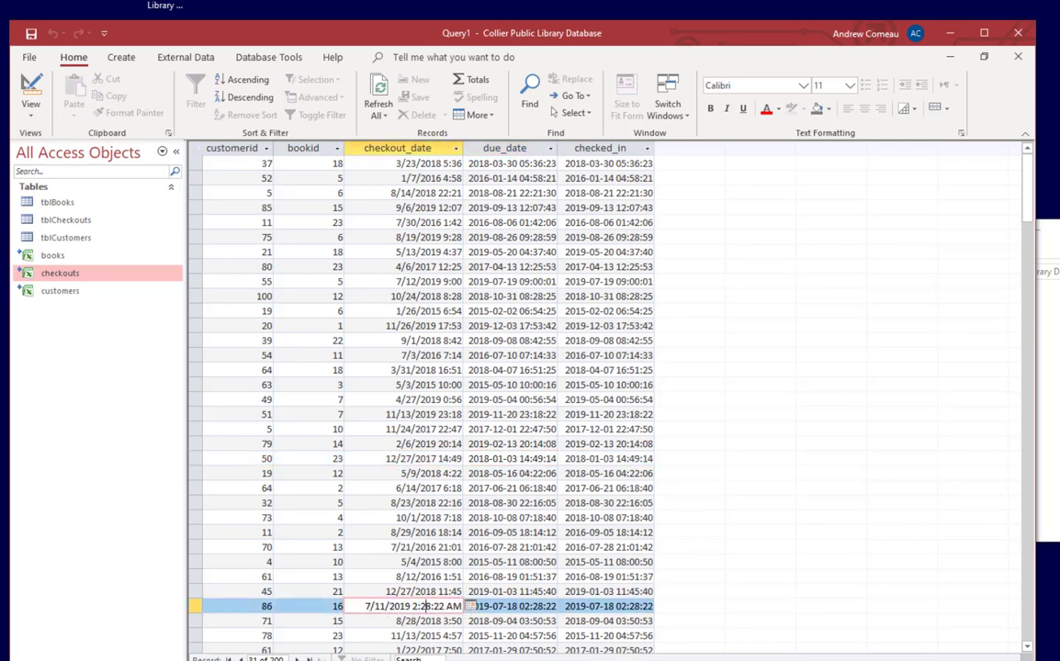
pyautogui.click(548, 608)
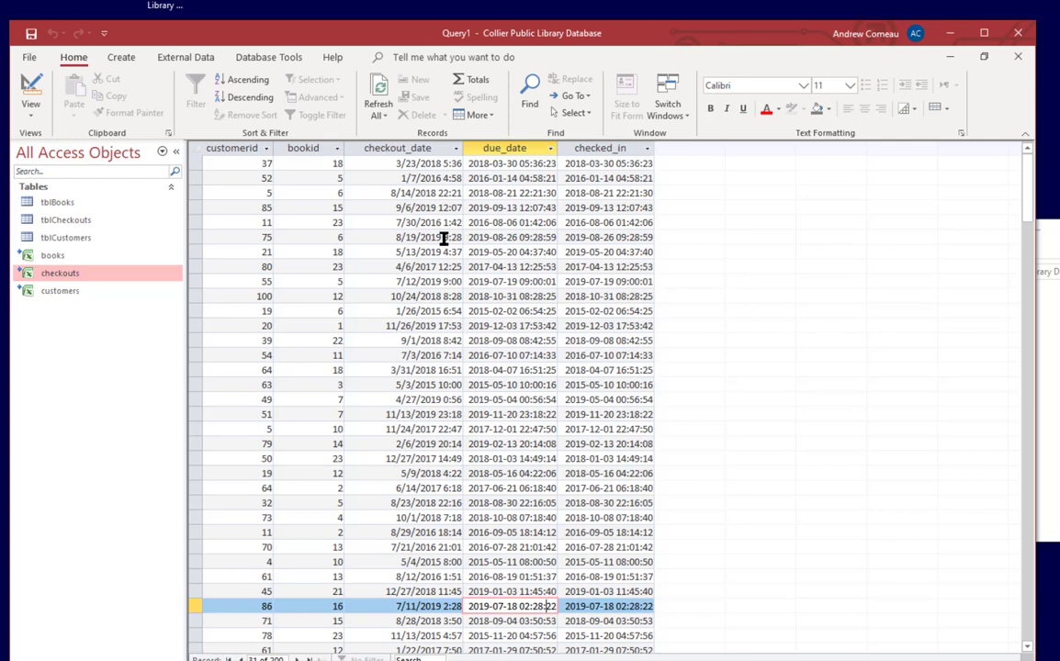
# Return to the query design and run the append query, confirming that the checkouts rows are added to tblCheckouts
pyautogui.click(31, 87)
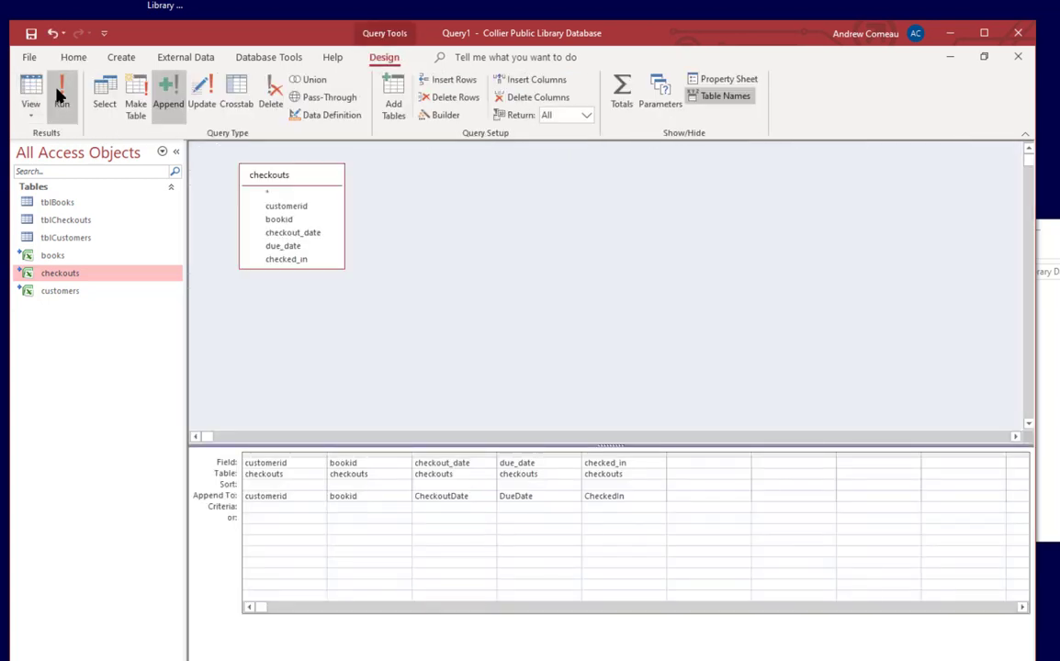
pyautogui.click(59, 94)
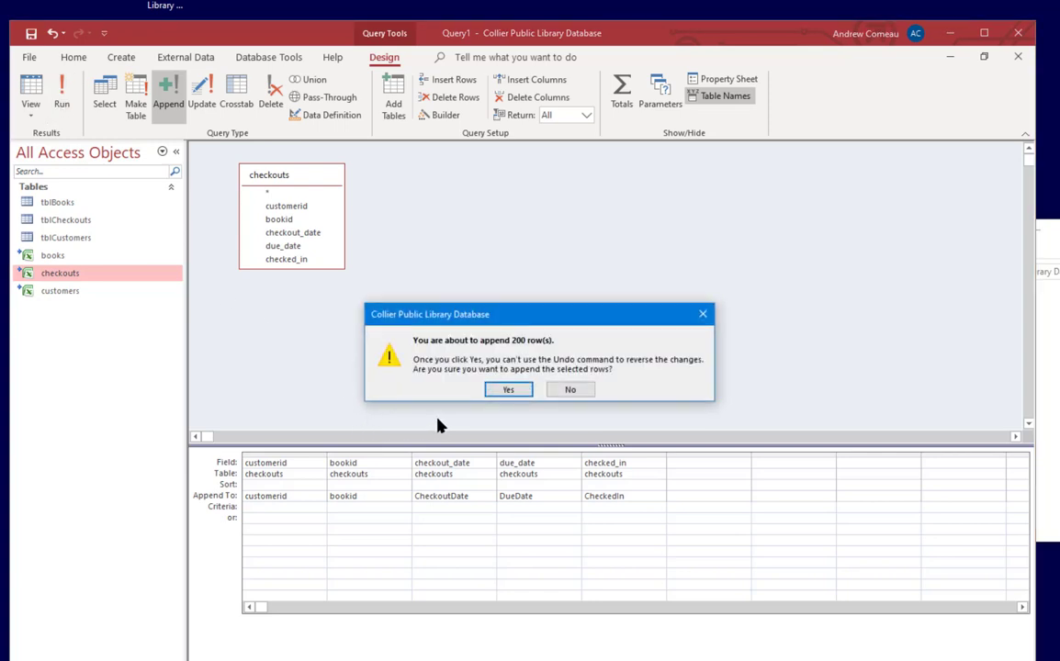
pyautogui.click(507, 393)
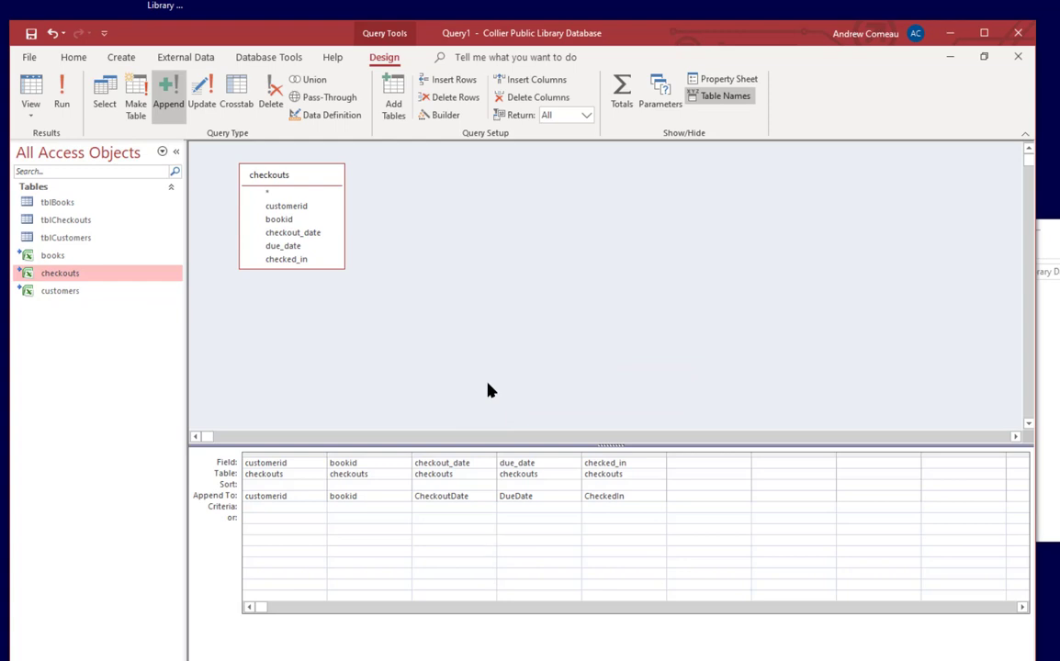
# Open tblCheckouts, fit the CheckoutDate and CheckedIn columns to their contents, review the appended records, and close the table saving its layout
pyautogui.doubleClick(99, 222)
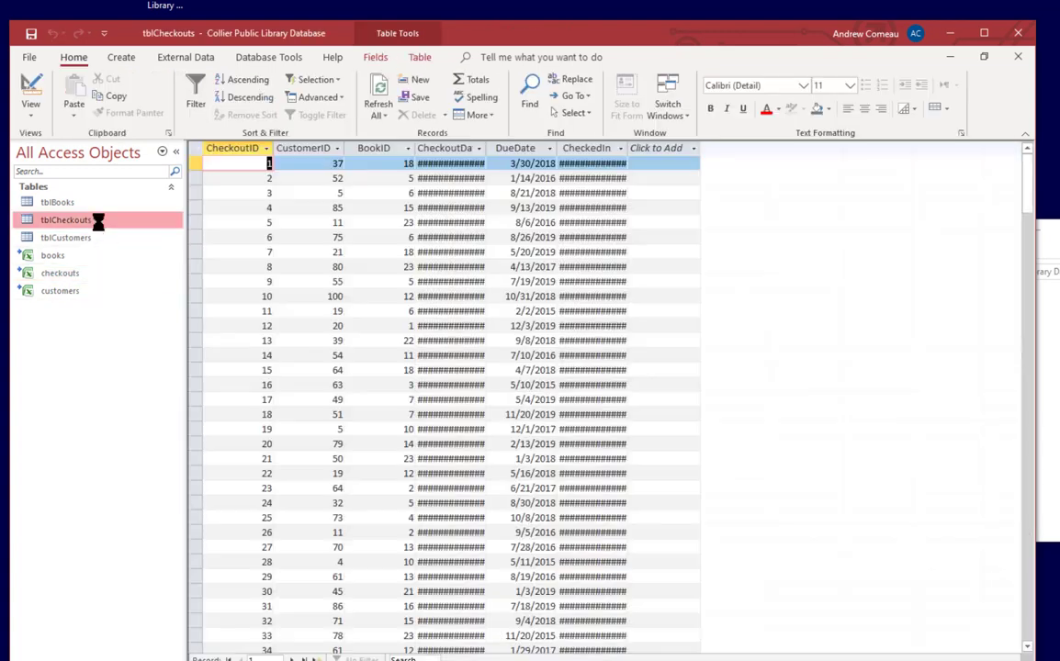
pyautogui.doubleClick(487, 148)
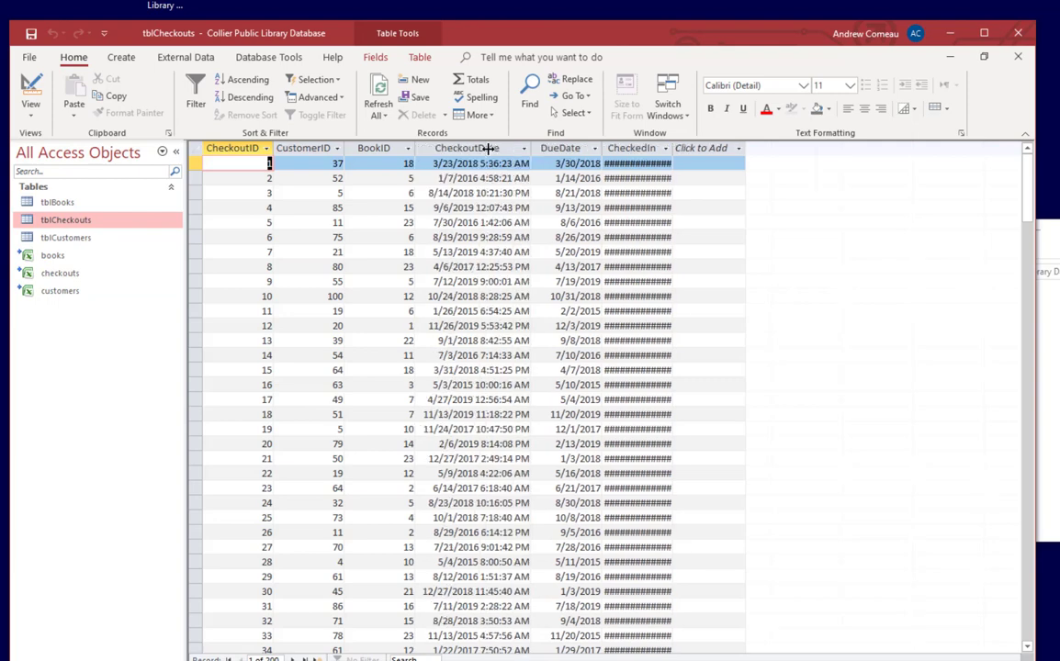
pyautogui.doubleClick(673, 147)
pyautogui.moveTo(1022, 185); pyautogui.dragTo(1020, 218)
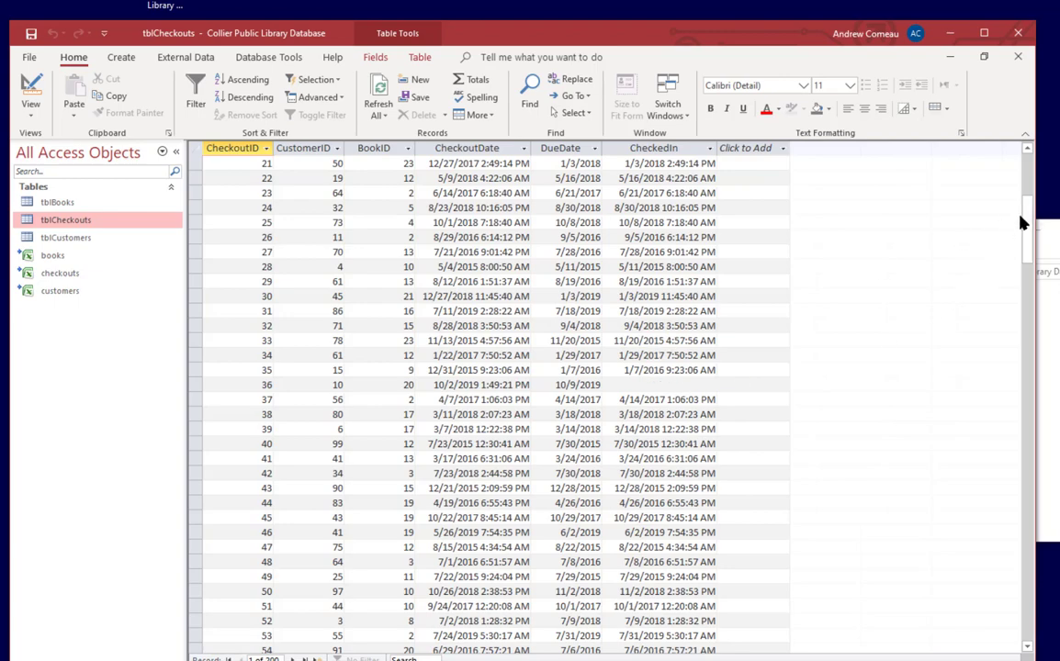
pyautogui.moveTo(1022, 222); pyautogui.dragTo(1032, 161)
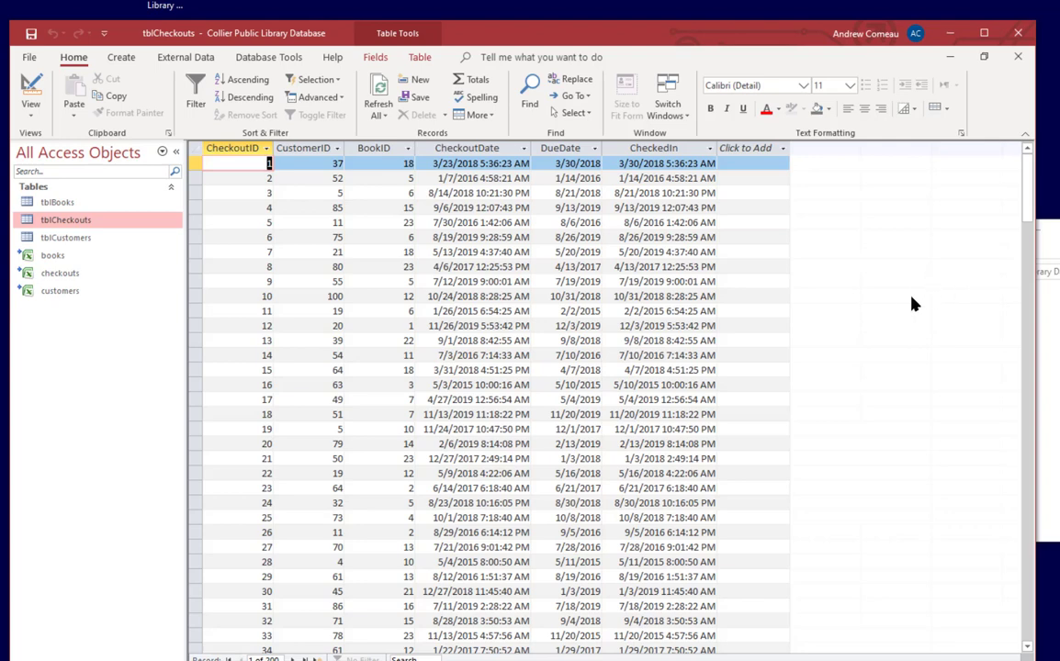
pyautogui.scroll(-5, 861, 279)
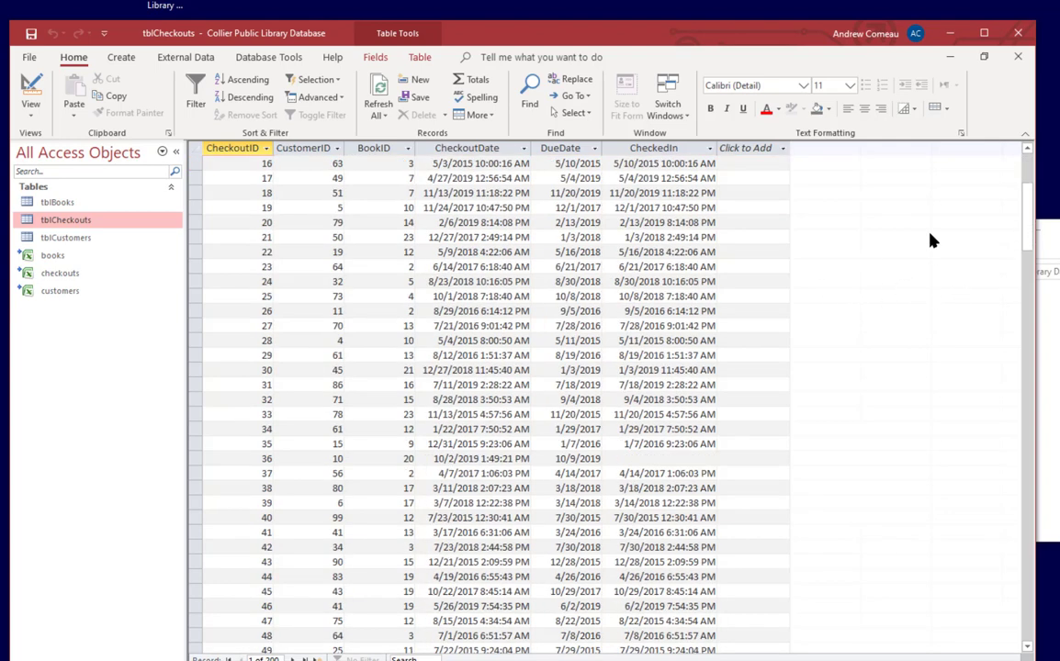
pyautogui.click(1018, 58)
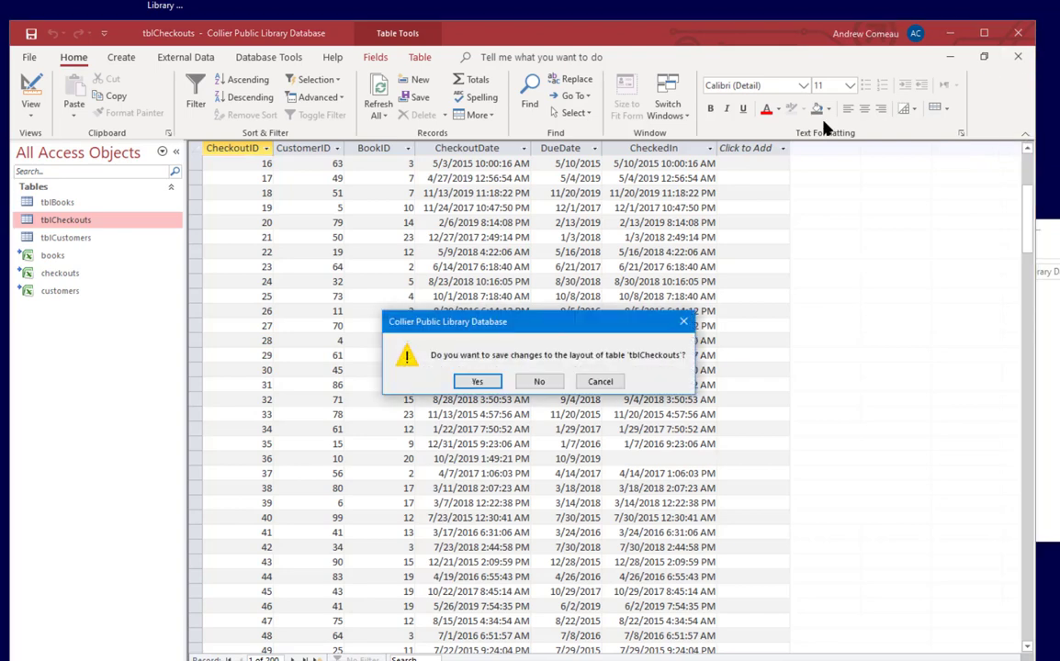
pyautogui.click(478, 382)
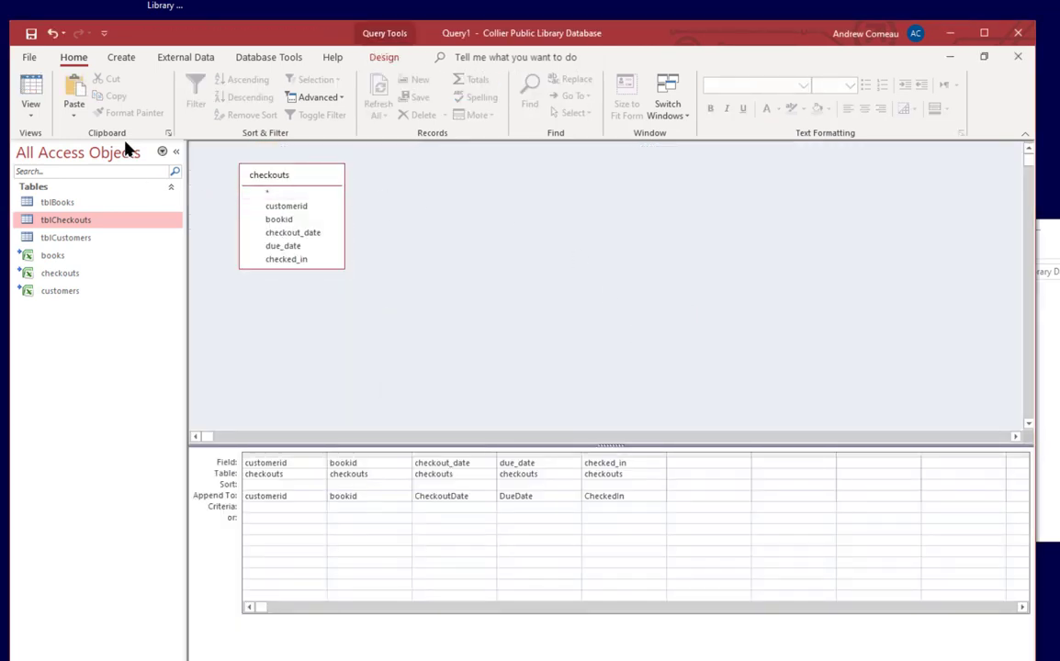
# Close the append query without saving its design
pyautogui.click(1018, 57)
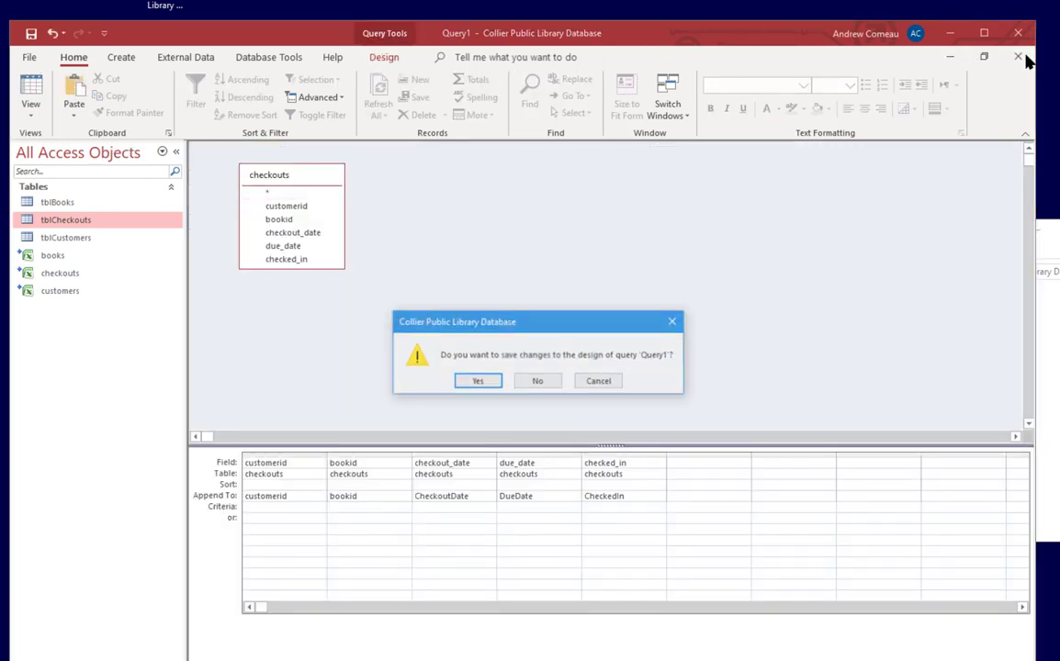
pyautogui.click(539, 383)
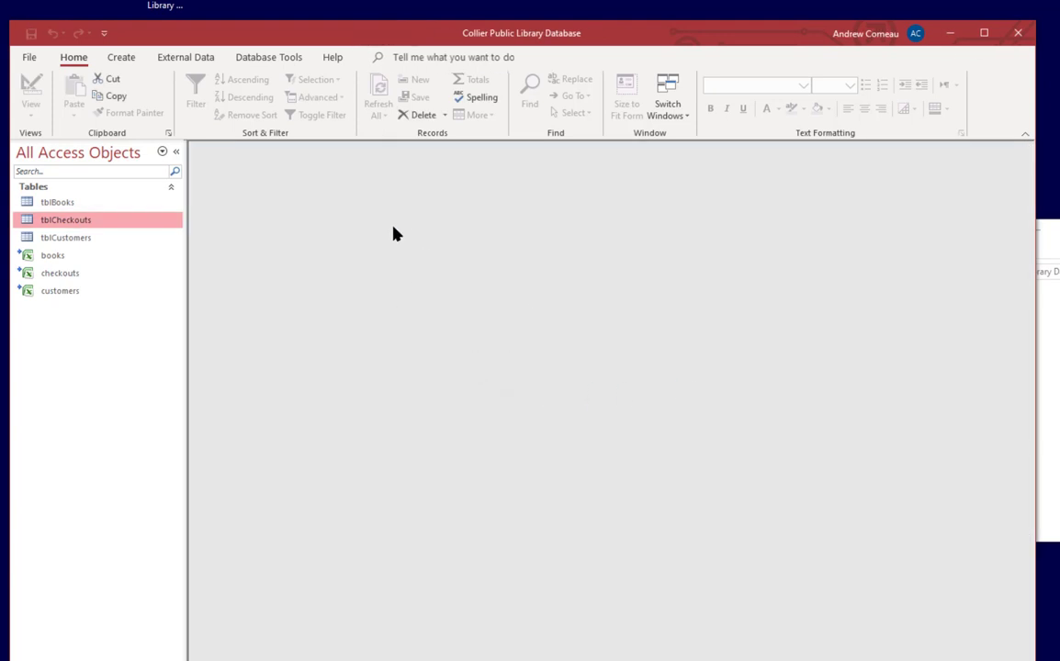
# Create a new query in design view with the tables tblCheckouts, tblBooks and tblCustomers
pyautogui.click(121, 59)
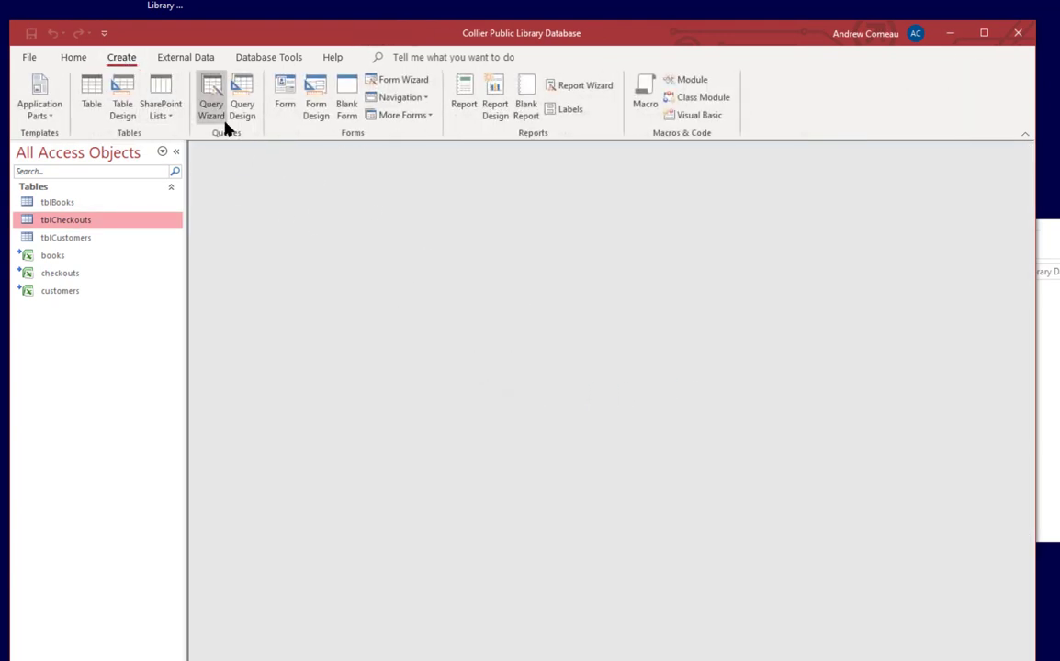
pyautogui.click(247, 108)
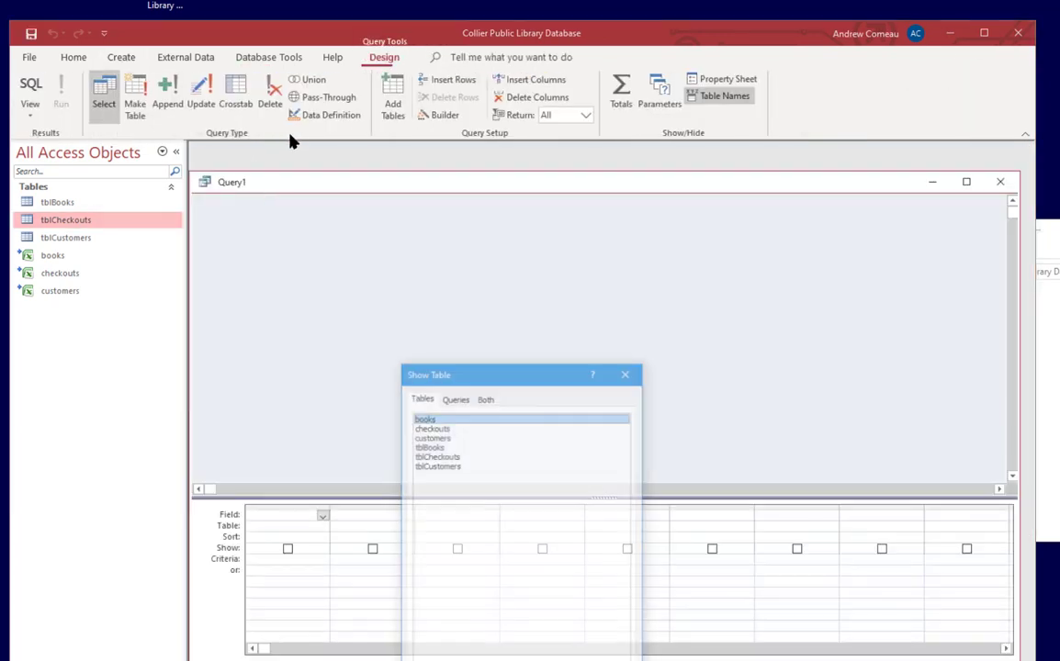
pyautogui.doubleClick(448, 456)
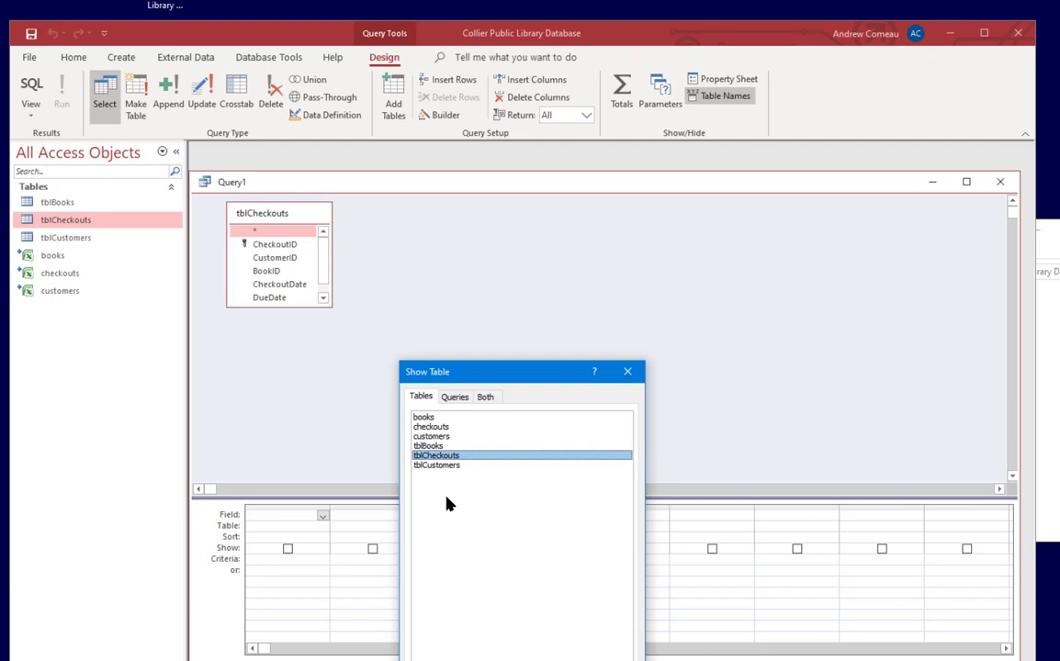
pyautogui.doubleClick(436, 446)
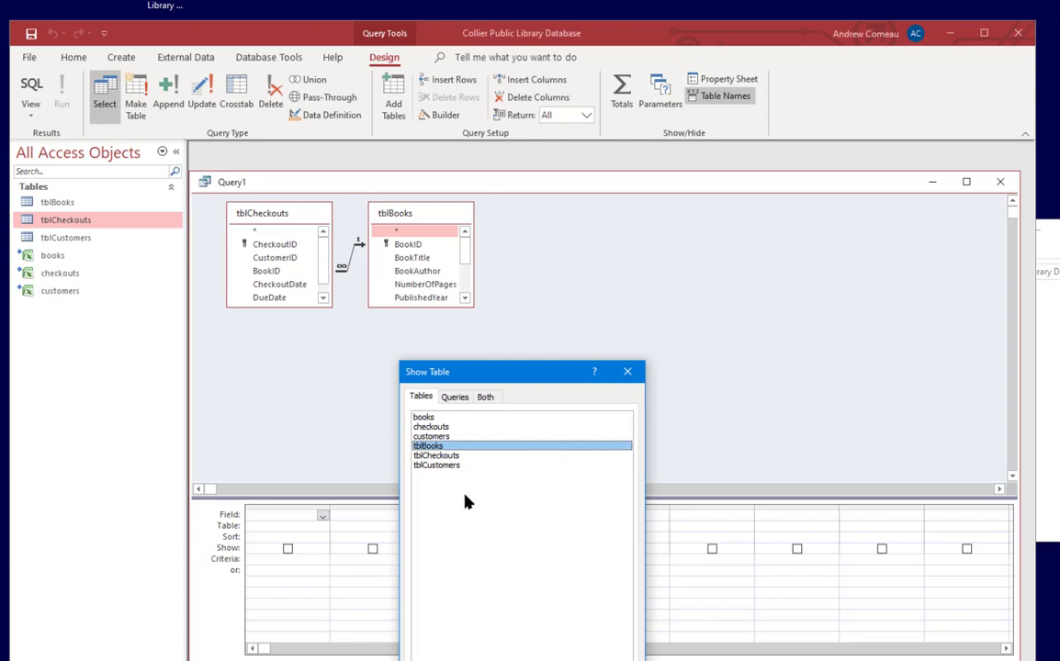
pyautogui.doubleClick(439, 466)
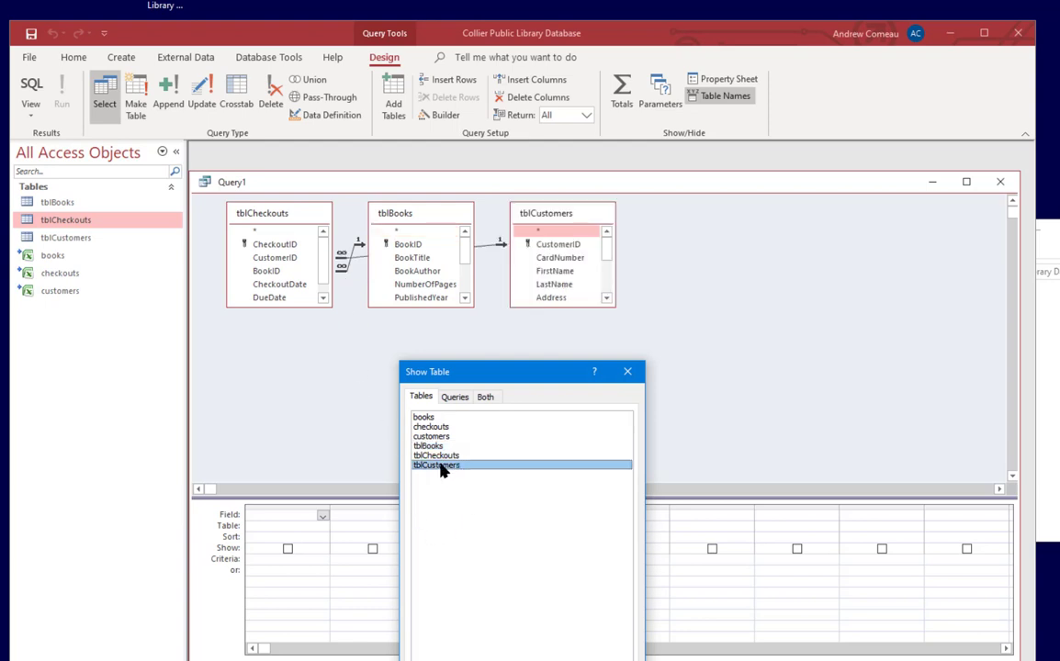
pyautogui.click(627, 371)
# Move tblBooks below and beside tblCustomers so the join lines separate, and lengthen the tblCheckouts field list to show all its fields
pyautogui.moveTo(441, 227); pyautogui.dragTo(719, 350)
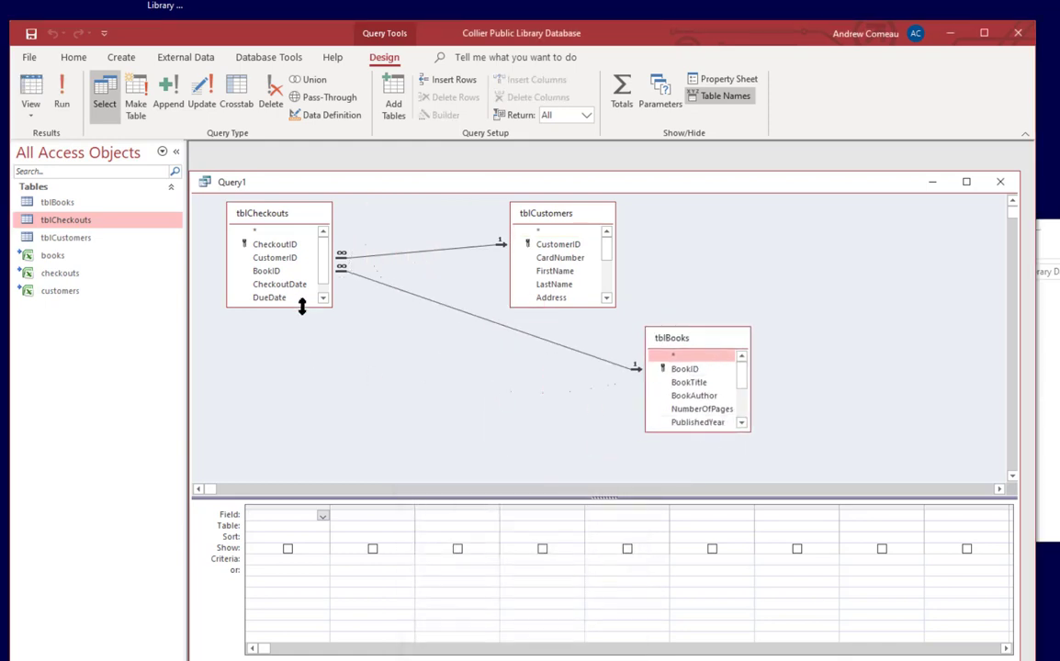
pyautogui.moveTo(301, 307); pyautogui.dragTo(296, 358)
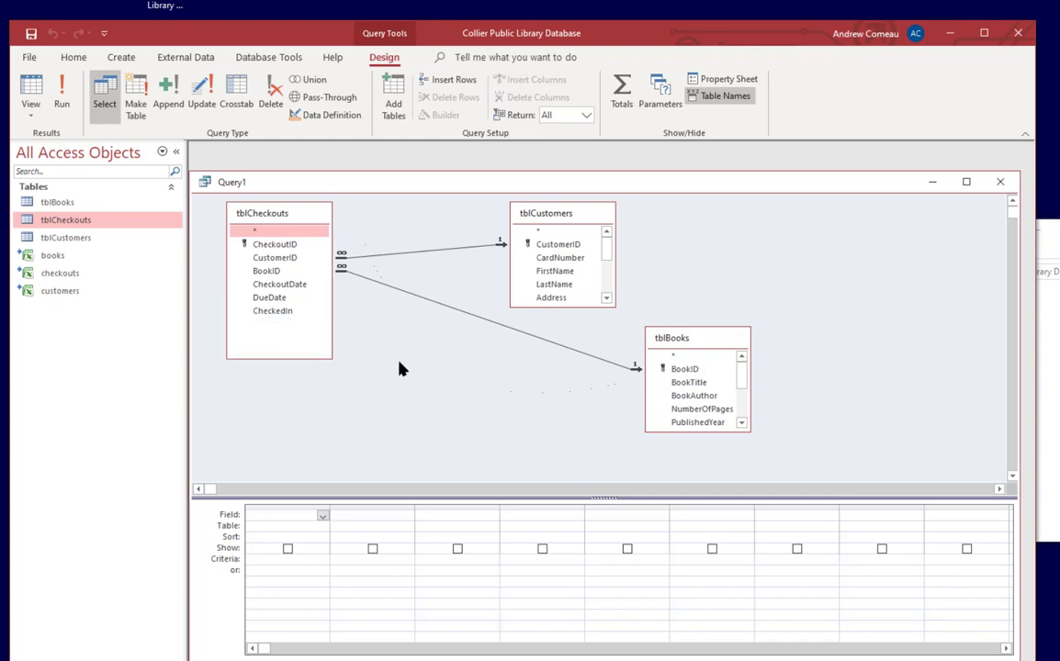
# Add CheckoutID, CheckoutDate, FirstName, LastName, BookTitle and BookAuthor to the query grid, and sort CheckoutDate ascending
pyautogui.doubleClick(291, 247)
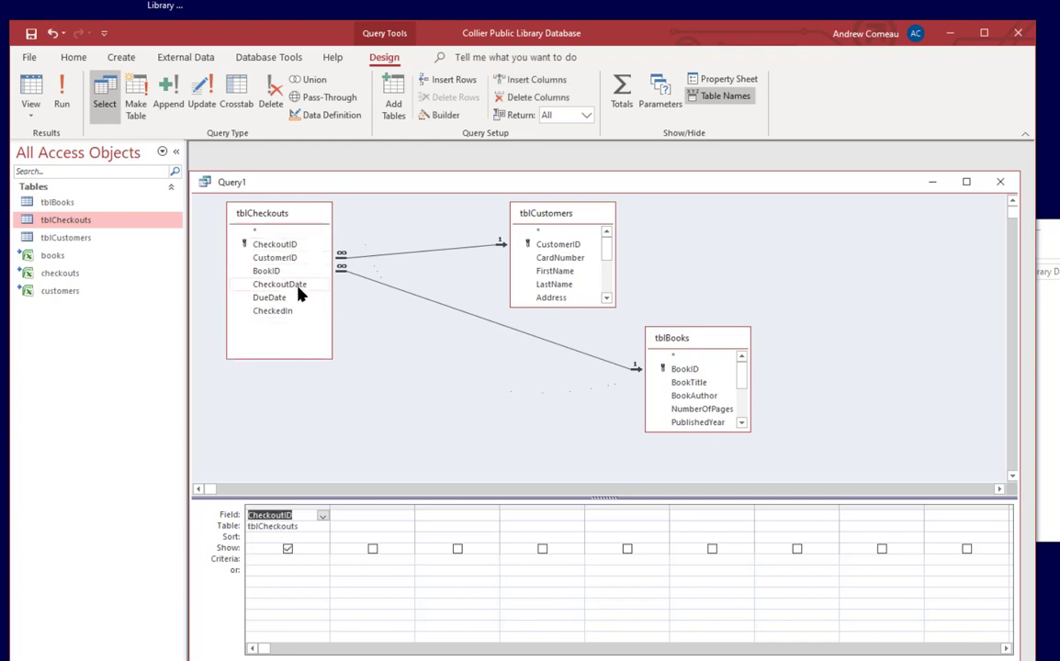
pyautogui.doubleClick(298, 285)
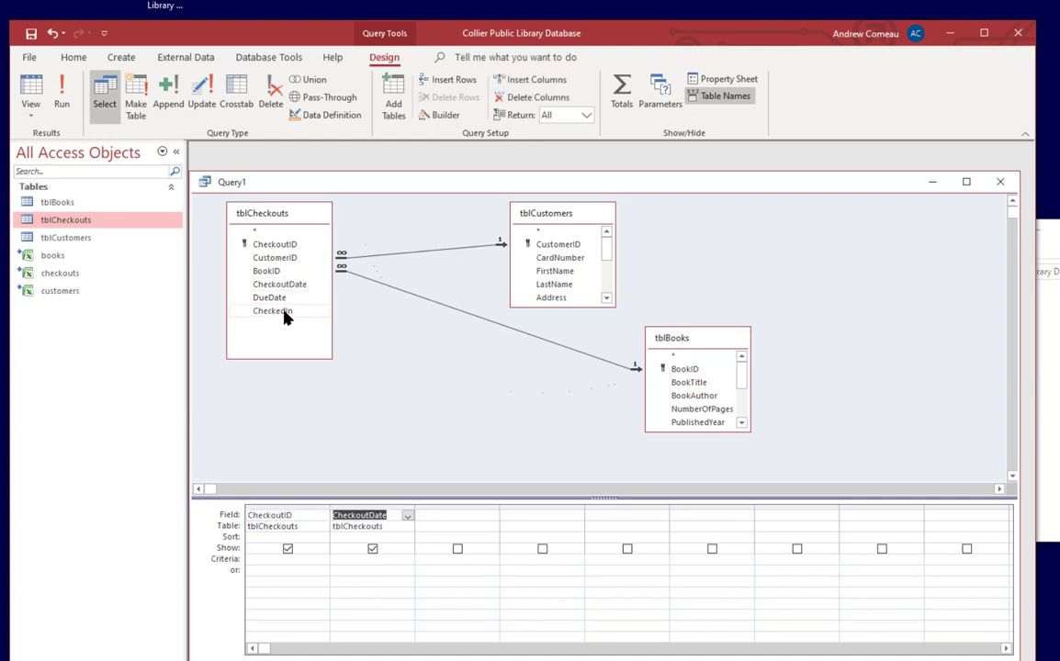
pyautogui.doubleClick(562, 273)
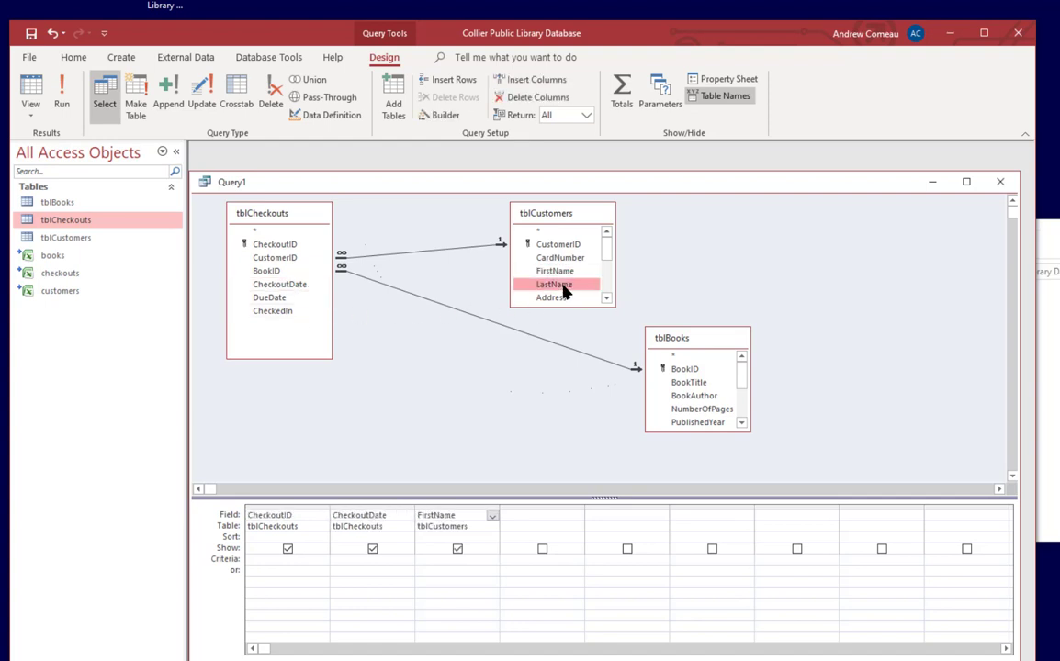
pyautogui.doubleClick(555, 285)
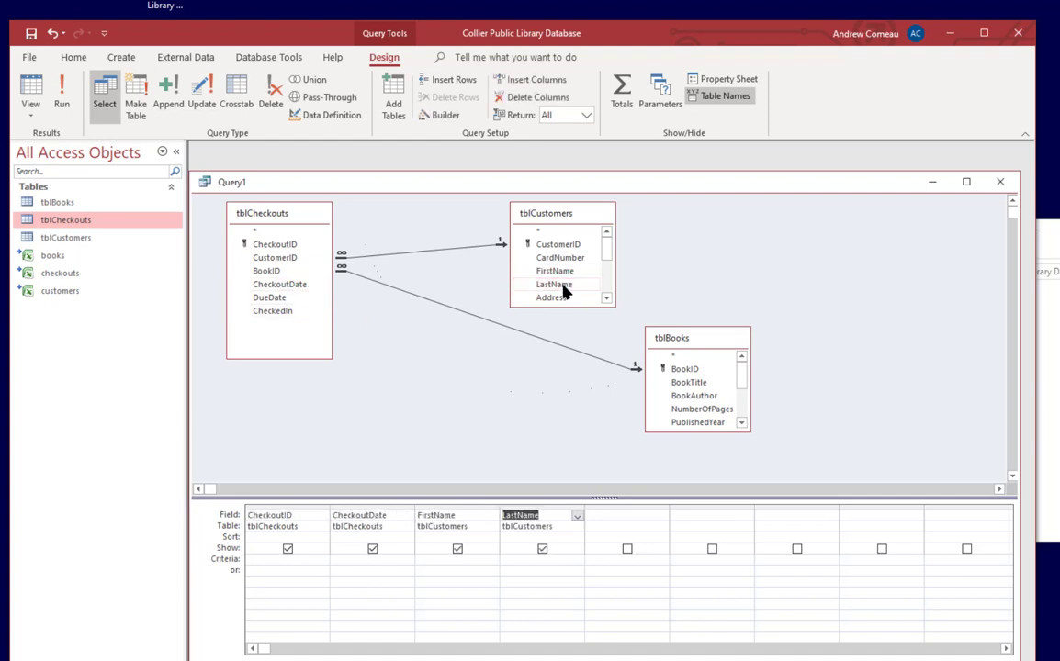
pyautogui.doubleClick(700, 383)
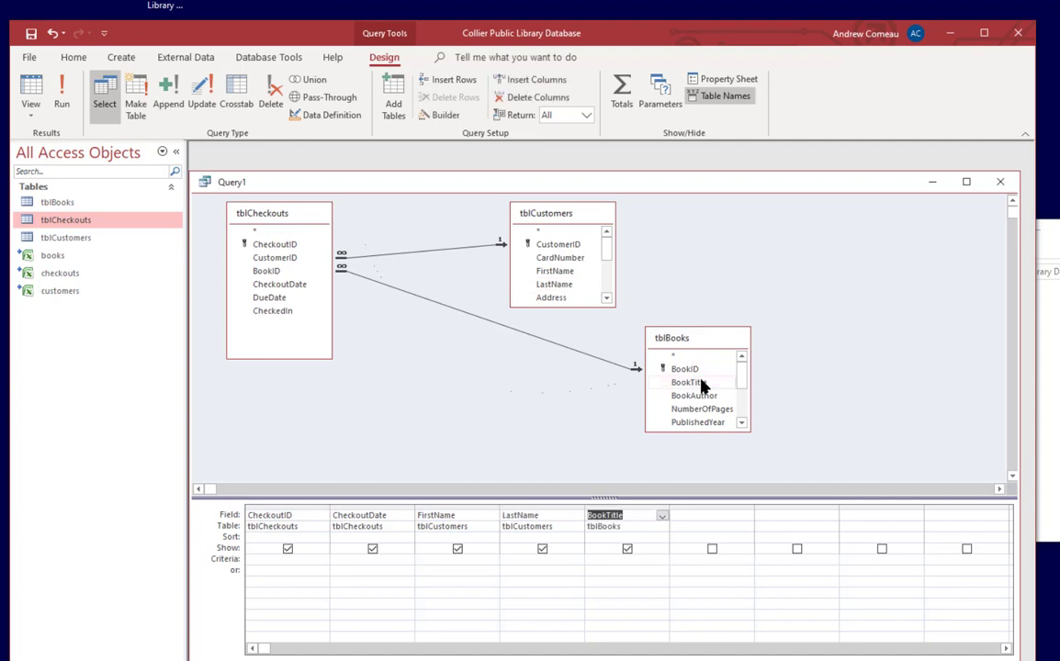
pyautogui.doubleClick(704, 397)
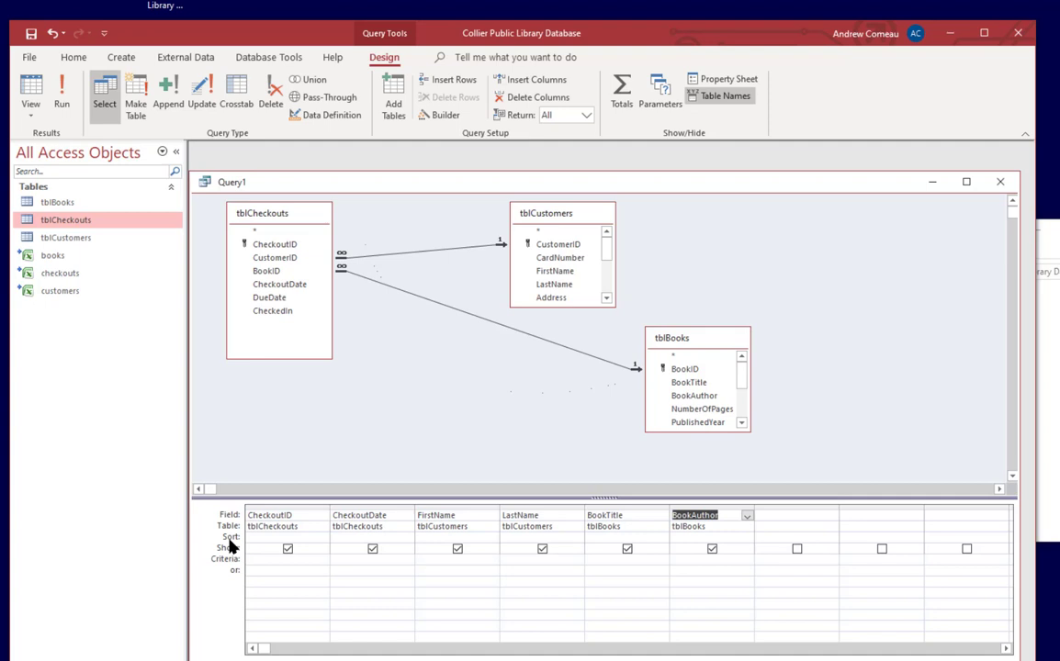
pyautogui.doubleClick(351, 537)
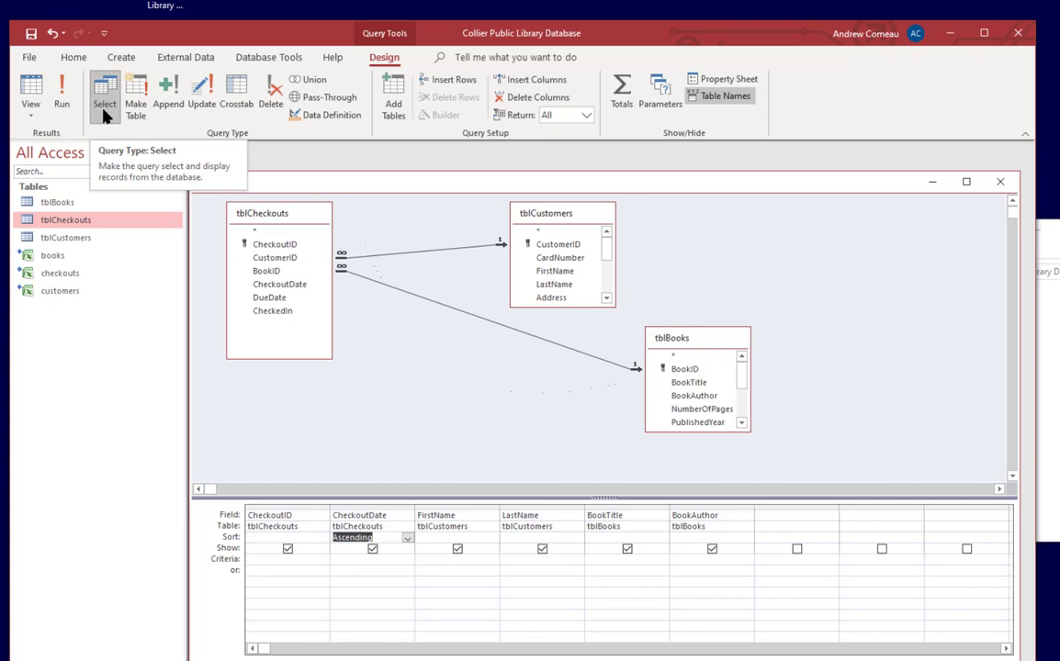
# Show the query's records, fit the BookTitle and BookAuthor columns to their contents, and move the query window slightly up
pyautogui.click(32, 91)
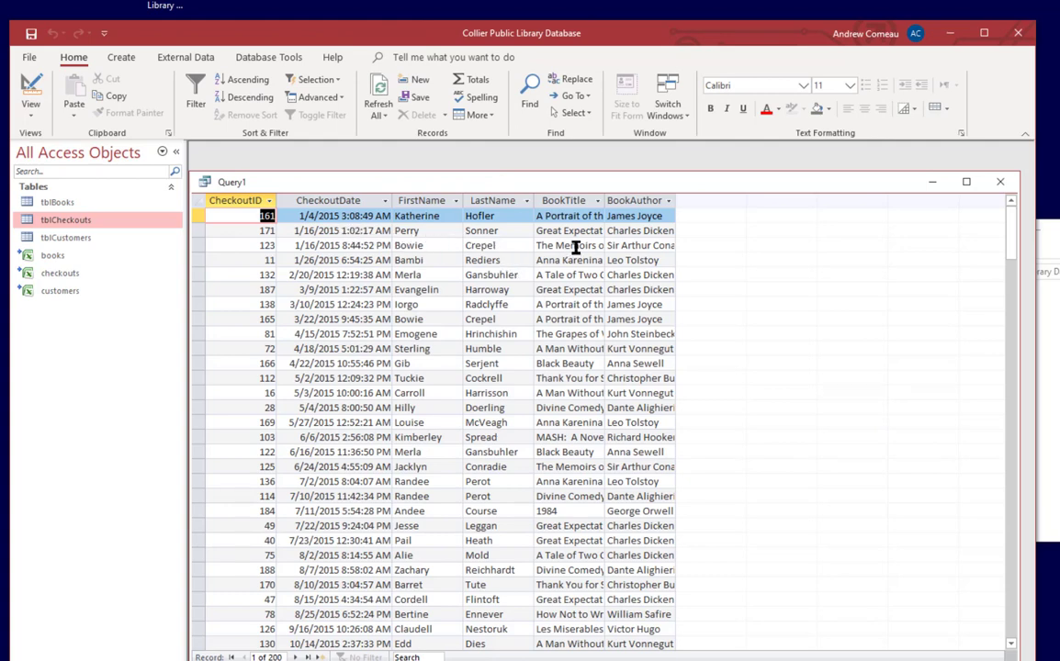
pyautogui.doubleClick(604, 201)
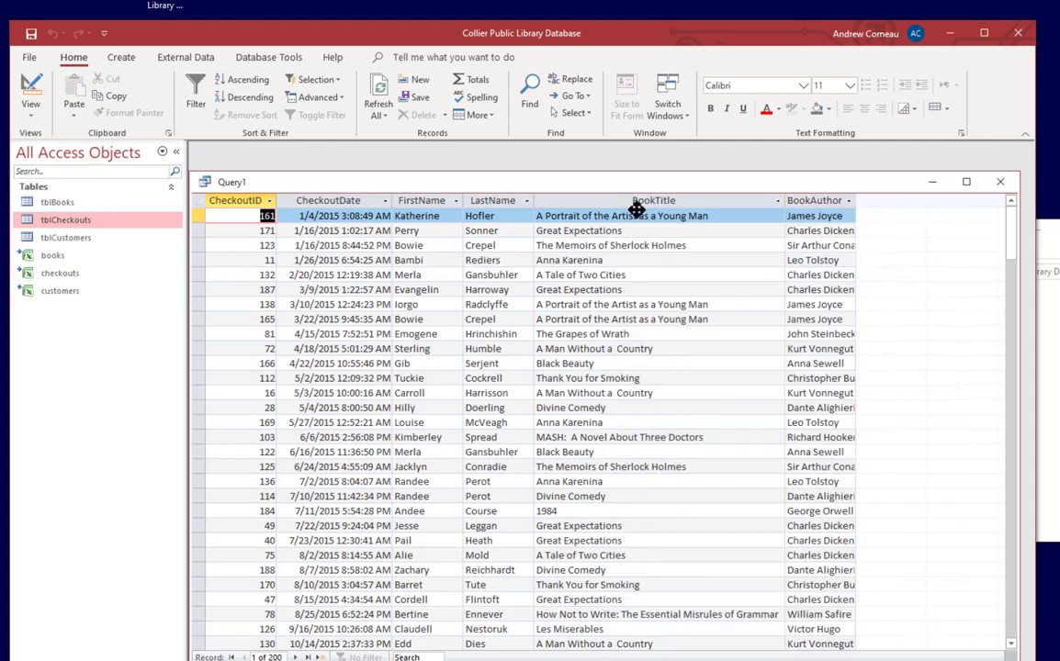
pyautogui.doubleClick(854, 200)
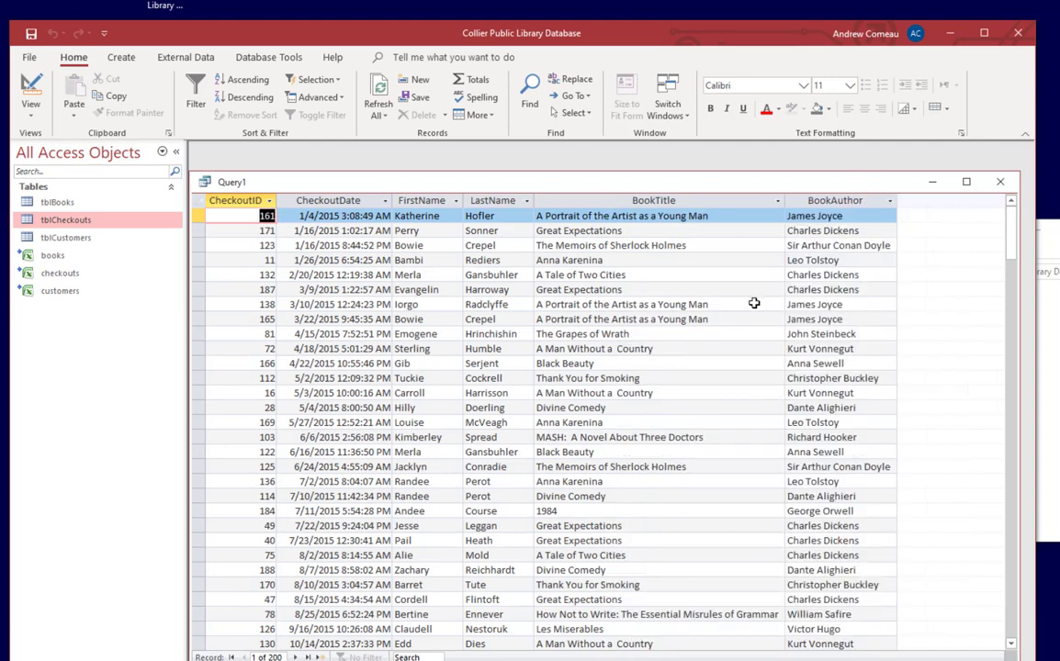
pyautogui.moveTo(714, 184)
pyautogui.mouseDown()
pyautogui.moveTo(708, 265)
pyautogui.moveTo(716, 148)
pyautogui.moveTo(719, 166)
pyautogui.mouseUp()
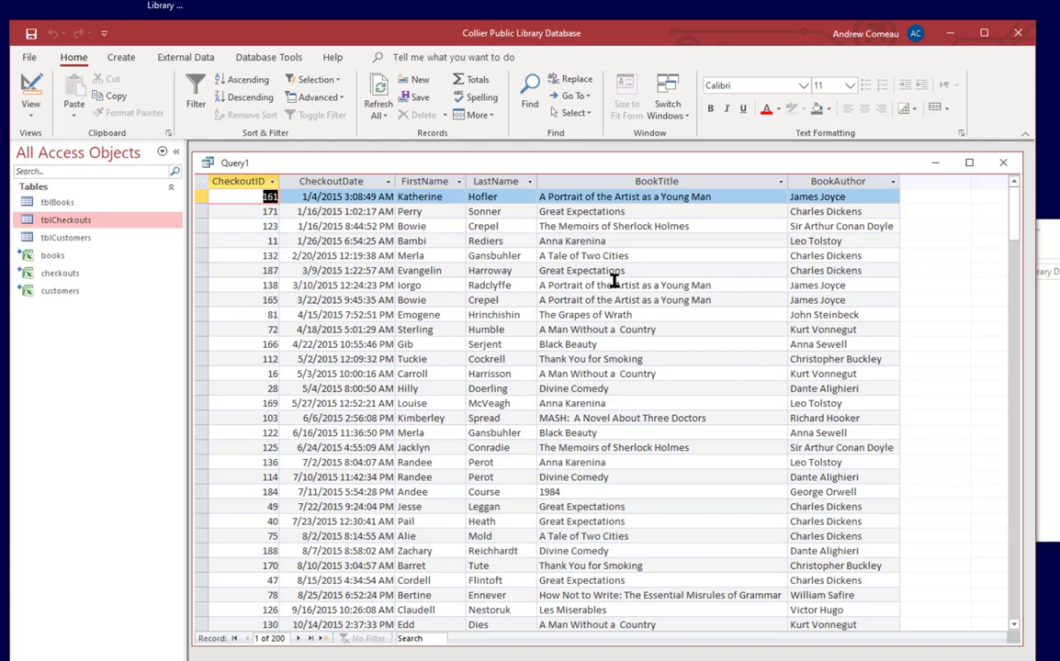
pyautogui.moveTo(646, 156)
pyautogui.mouseDown()
pyautogui.moveTo(598, 427)
pyautogui.moveTo(645, 157)
pyautogui.mouseUp()
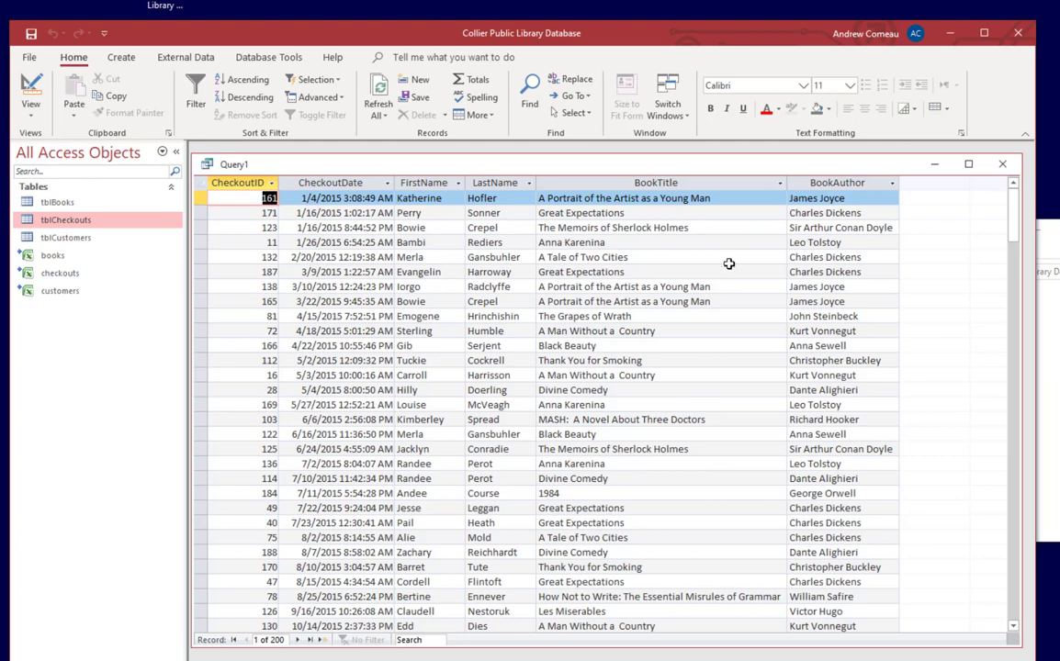
pyautogui.moveTo(730, 166)
pyautogui.mouseDown()
pyautogui.moveTo(698, 402)
pyautogui.moveTo(731, 369)
pyautogui.moveTo(748, 160)
pyautogui.moveTo(740, 170)
pyautogui.mouseUp()
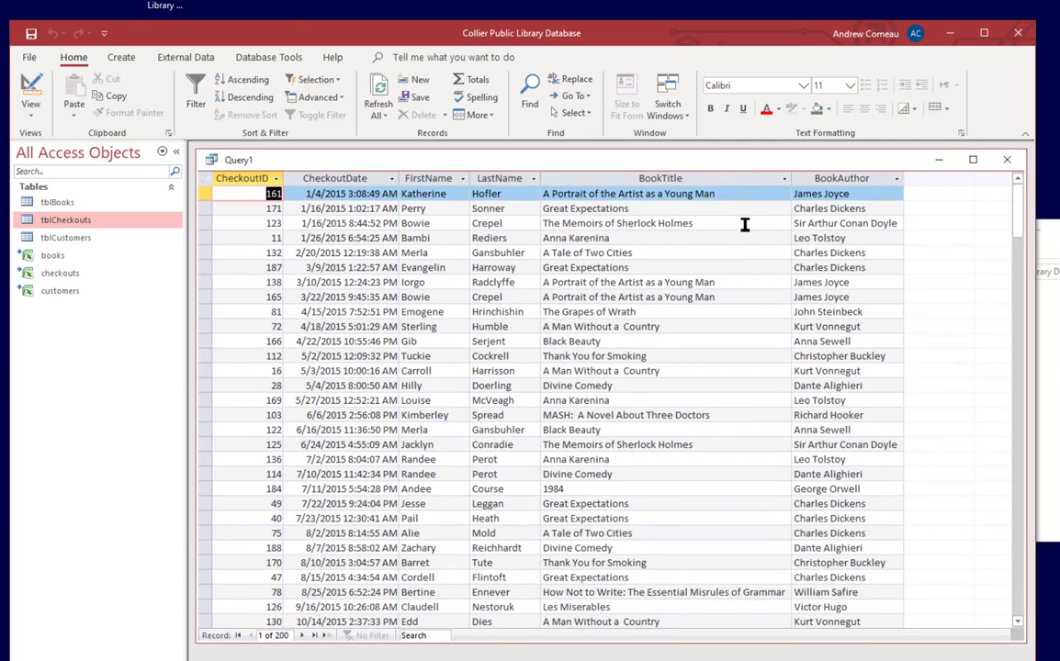